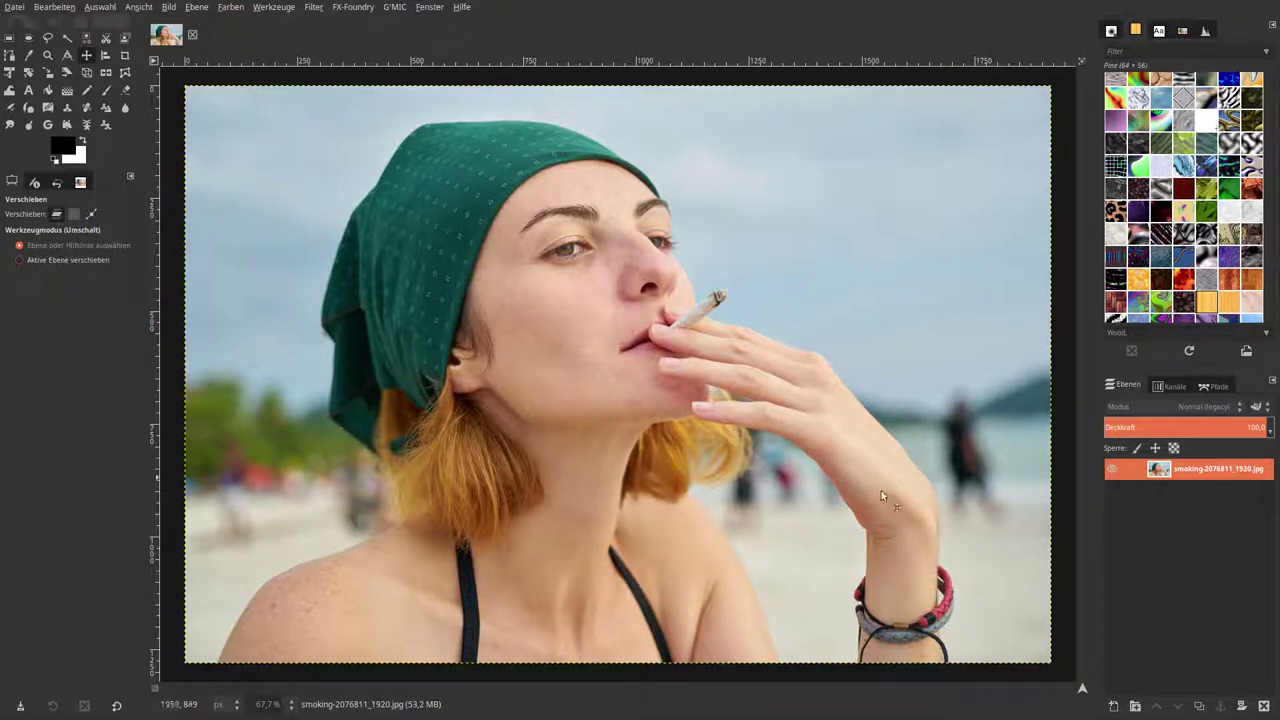
- Duplicate the photo layer and hide the original beneath the copy
left_click(1203, 708)
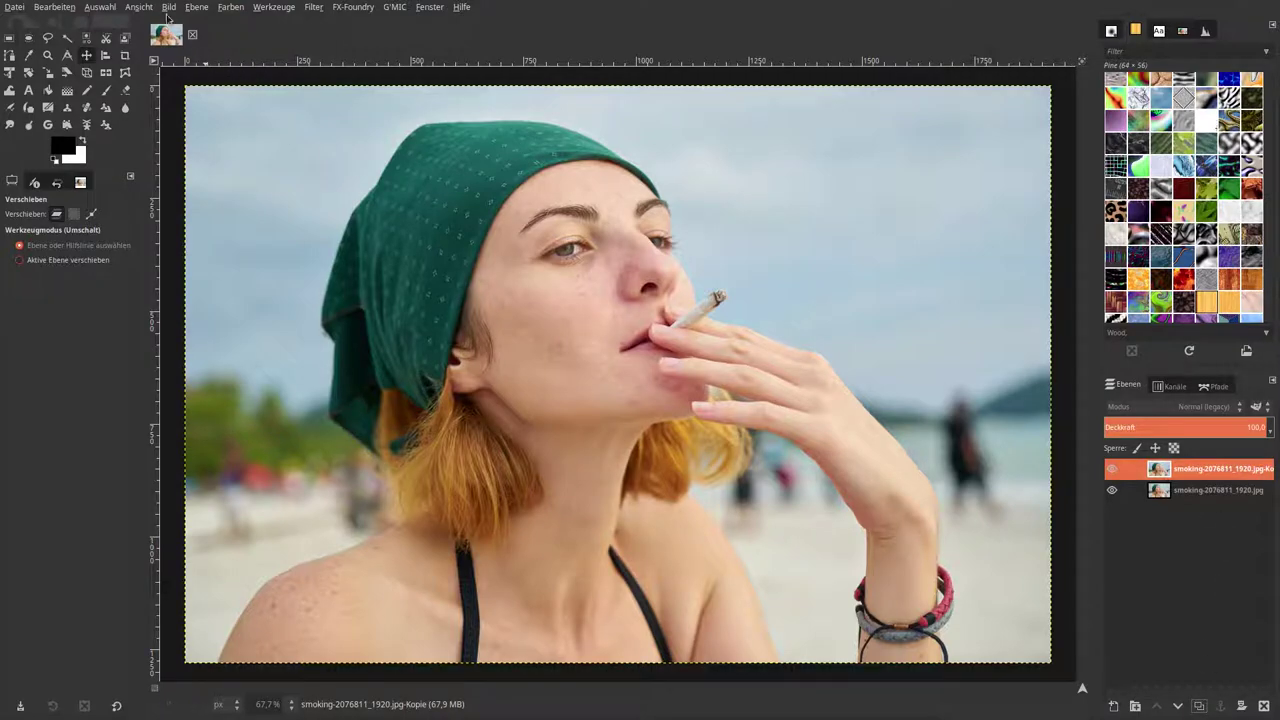
left_click(137, 8)
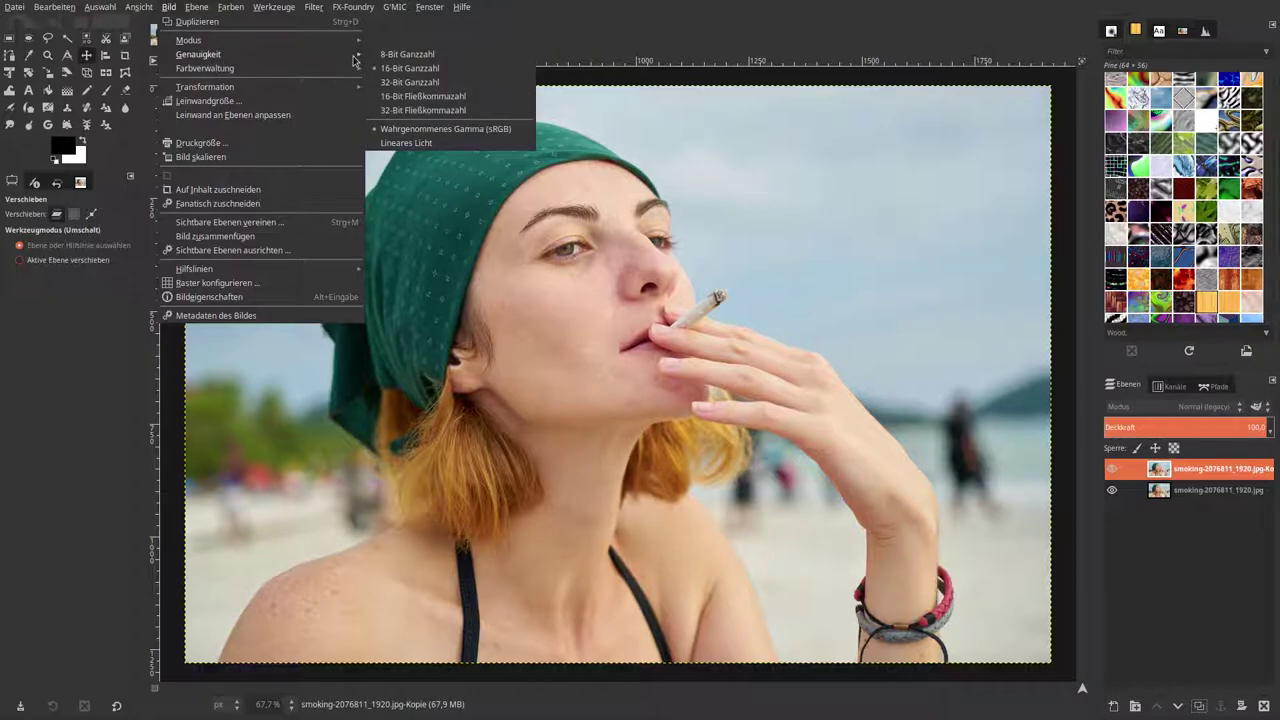
left_click(545, 40)
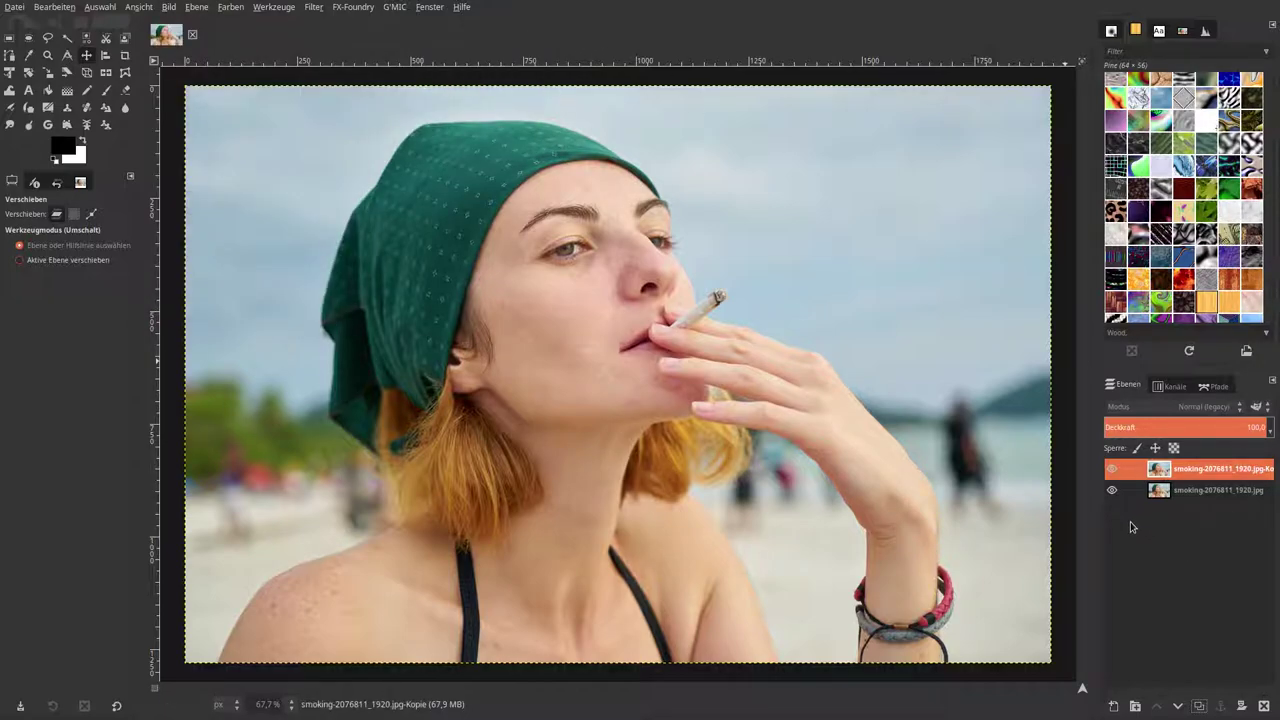
left_click(1112, 492)
left_click(395, 7)
- Apply G'MIC Film emulation > Various with Normalize colors set to Both and the Faded (analog) preset
left_click(405, 22)
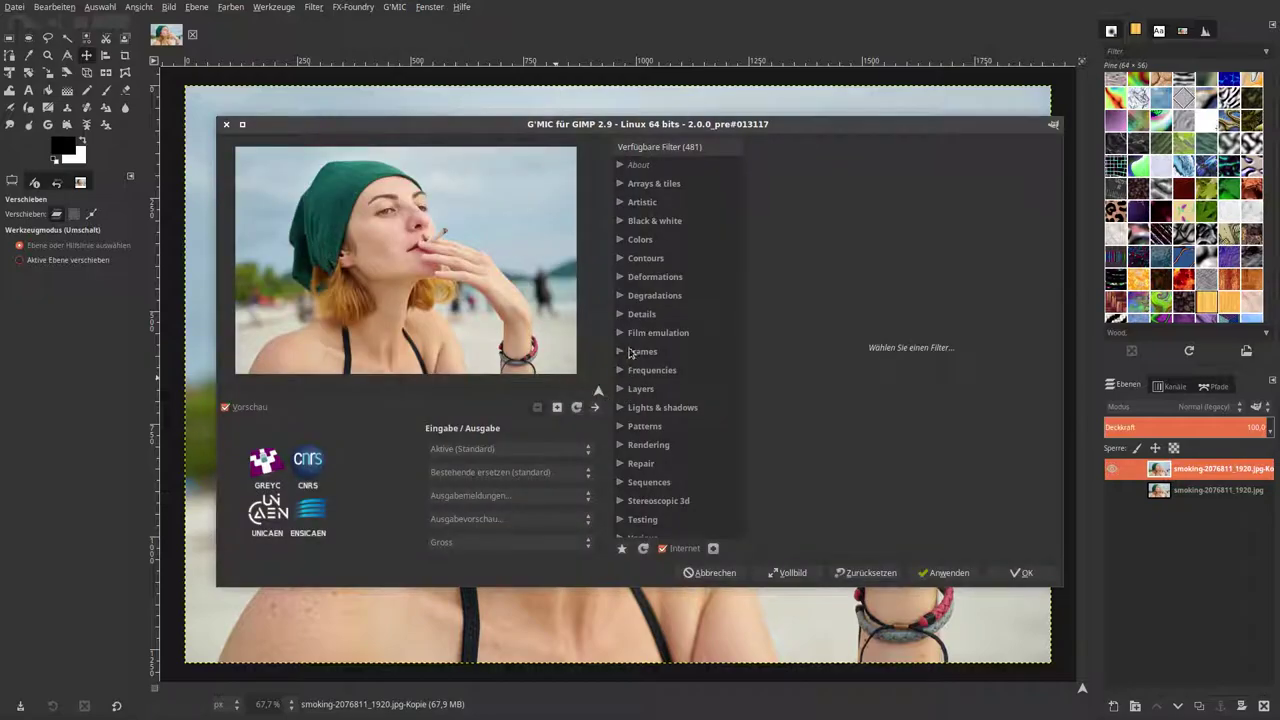
left_click(622, 336)
scroll(668, 440, "down", 3)
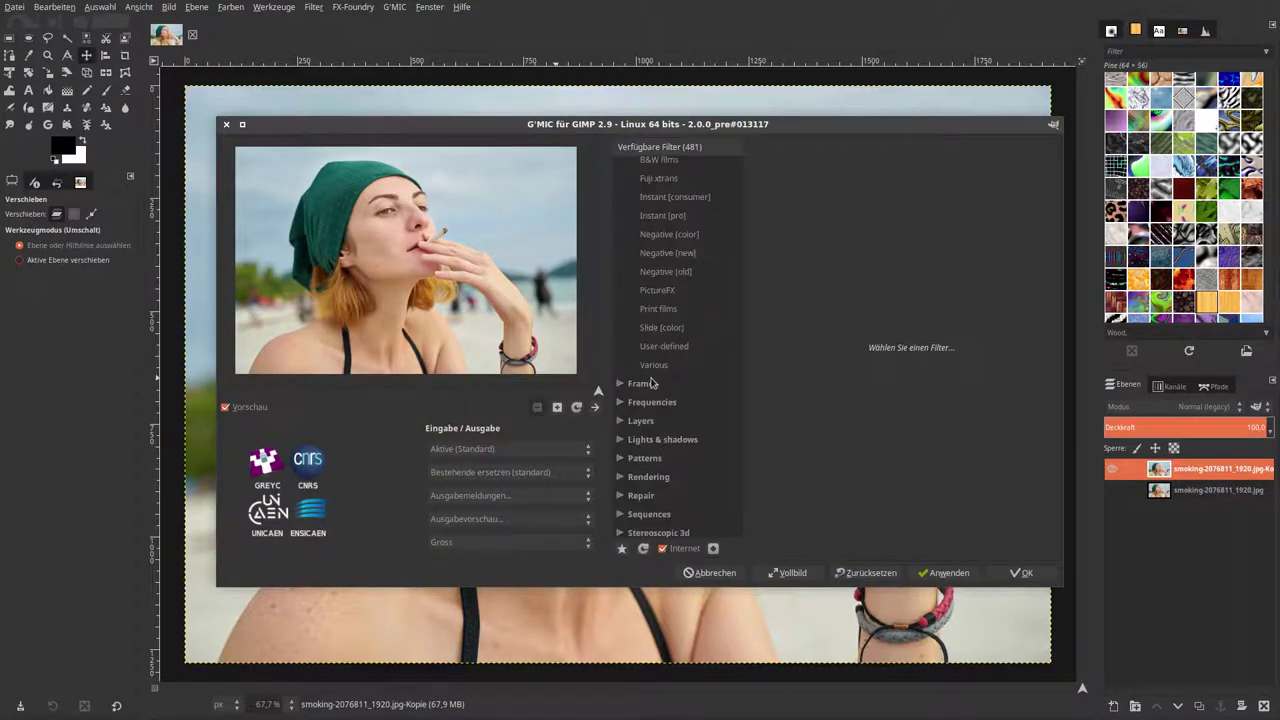
left_click(654, 366)
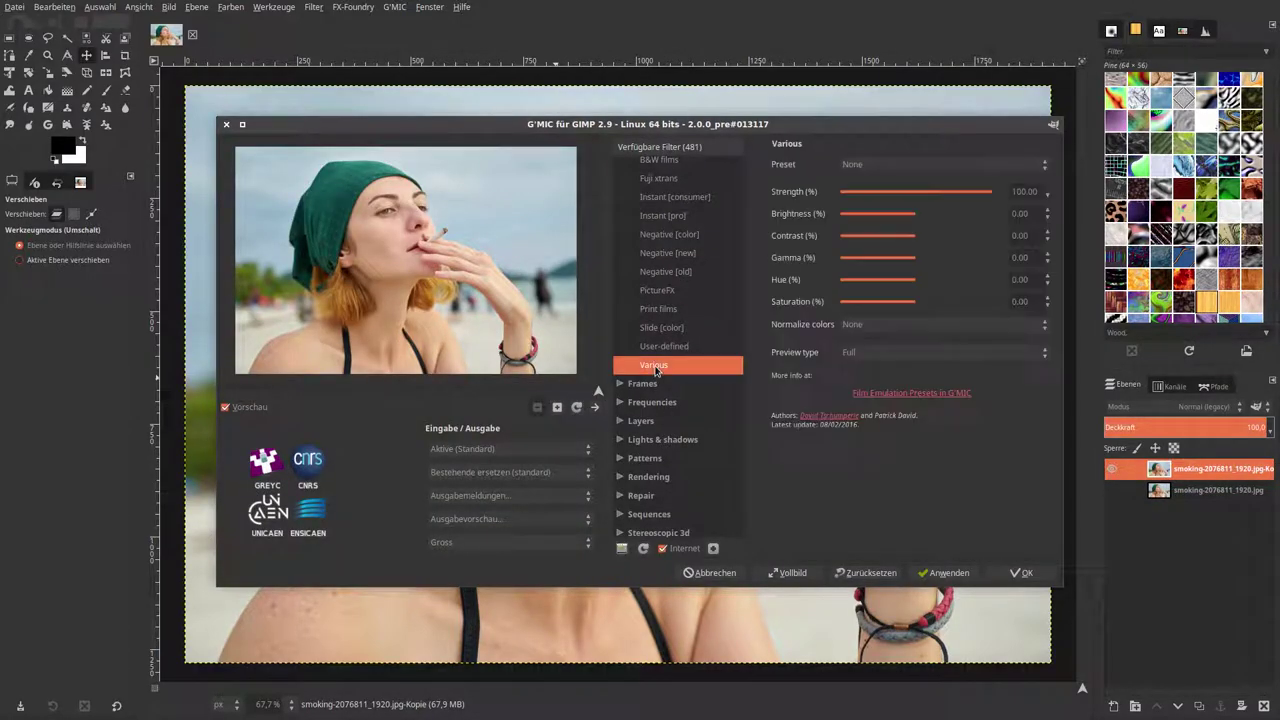
left_click(908, 326)
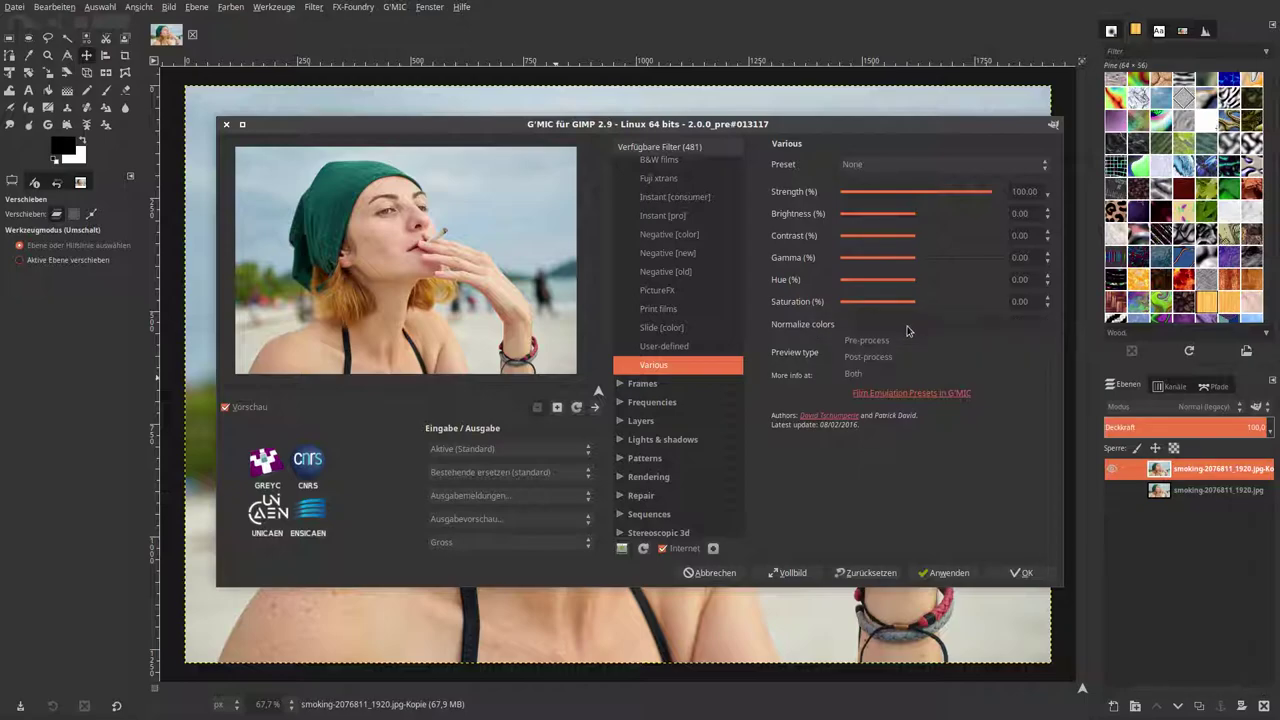
left_click(906, 376)
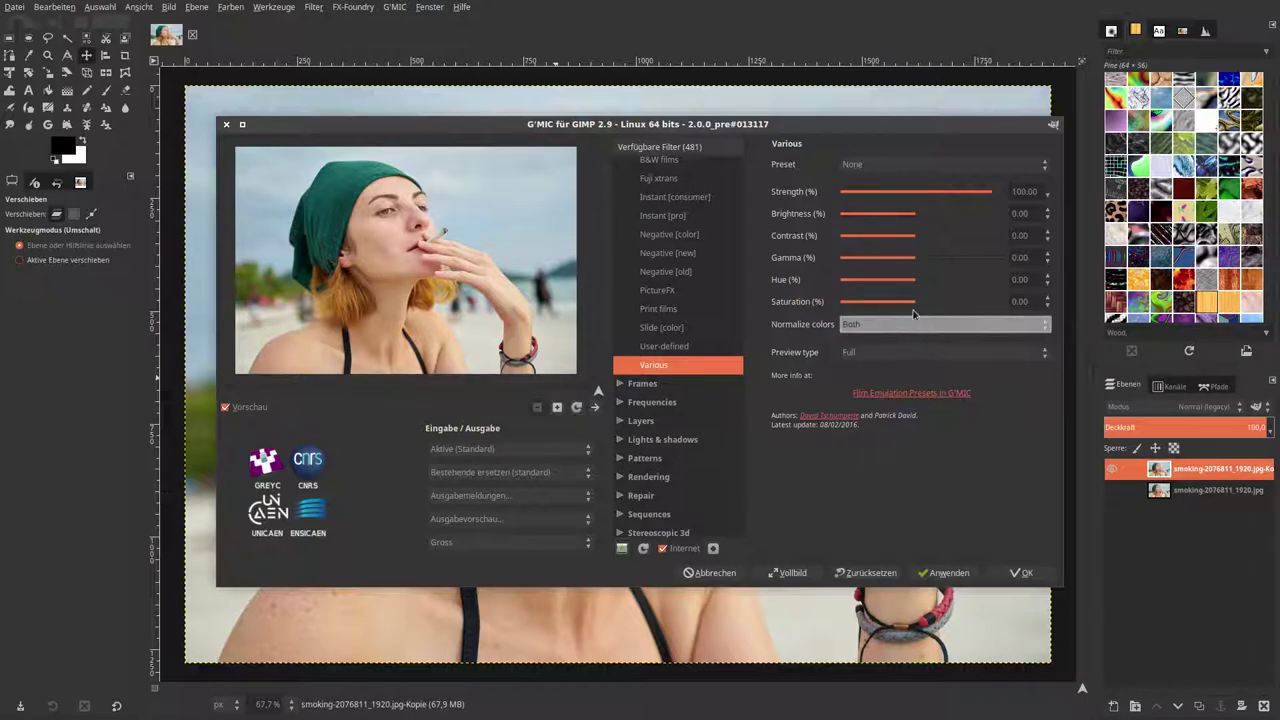
left_click(909, 328)
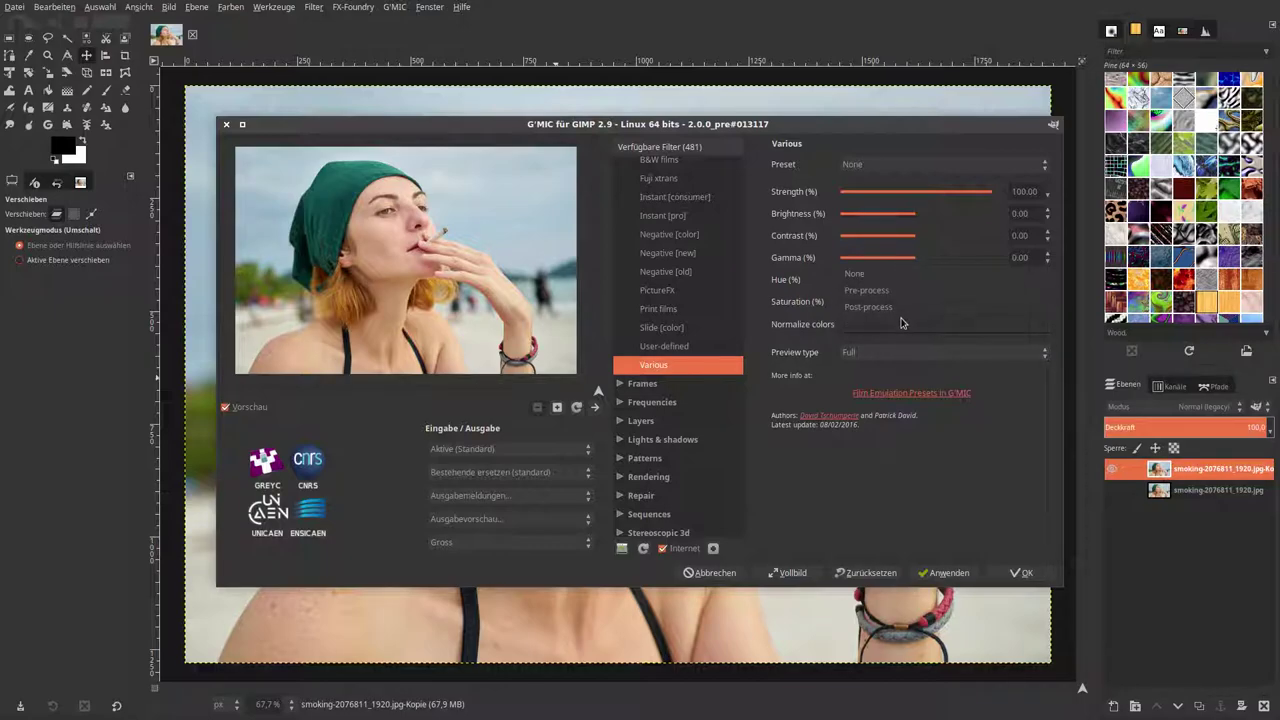
left_click(904, 322)
left_click(916, 168)
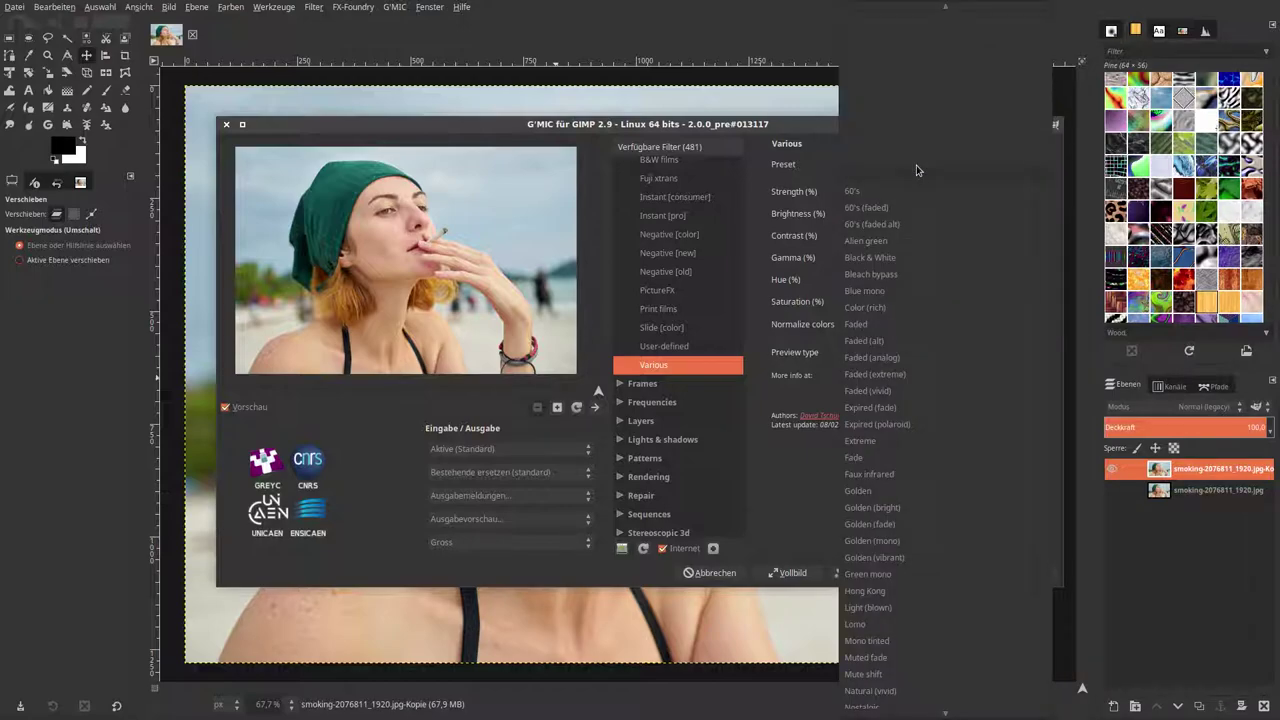
left_click(912, 357)
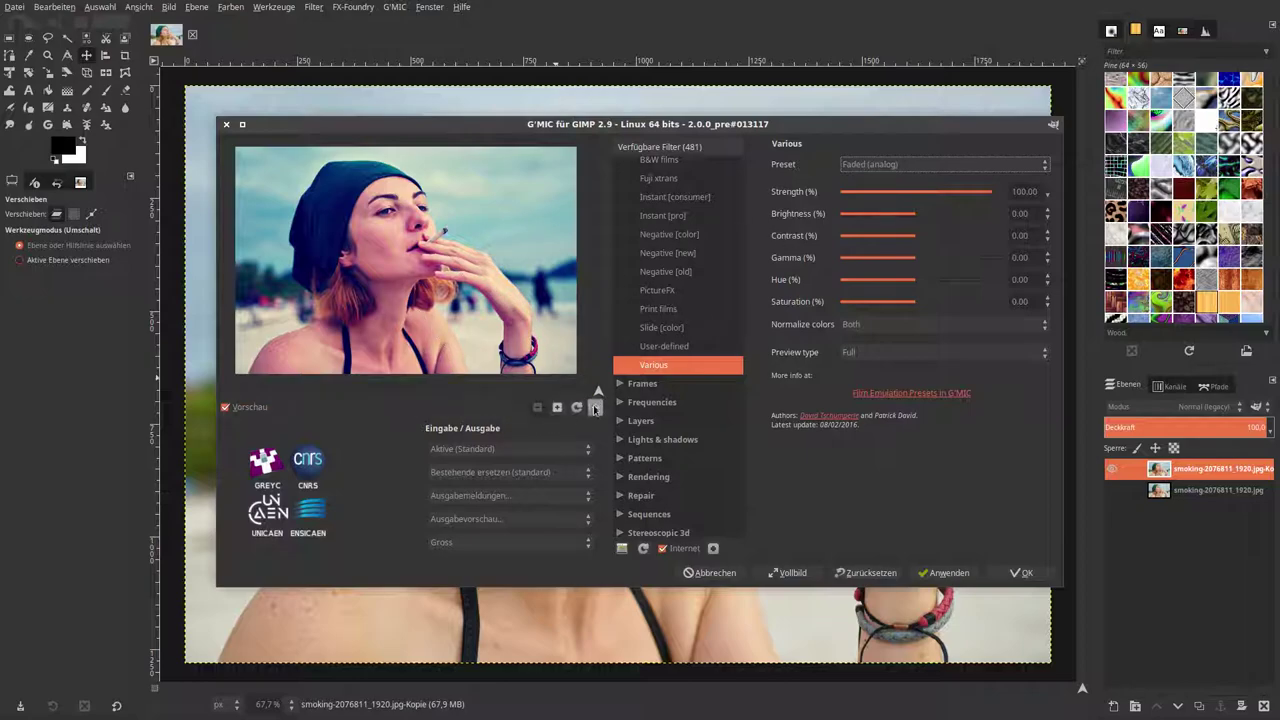
left_click(1016, 574)
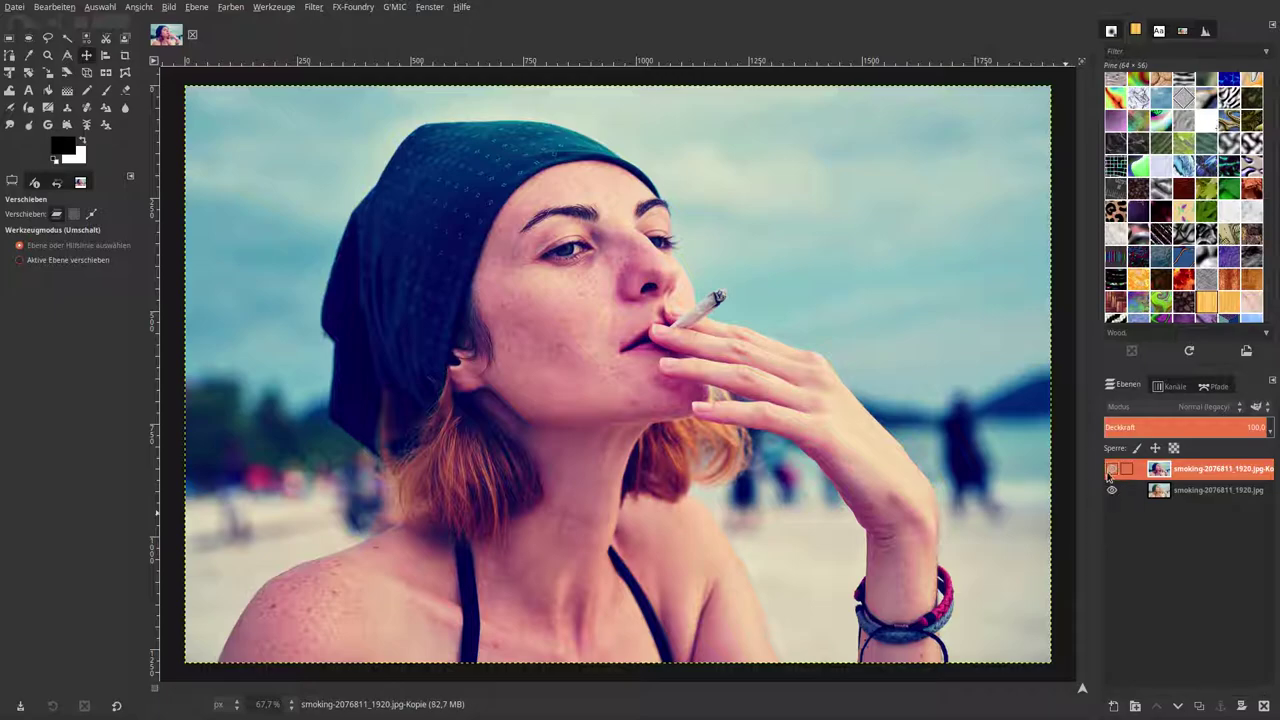
- Compare the graded layer with the original, then make three more copies of it
left_click(1111, 469)
left_click(1200, 707)
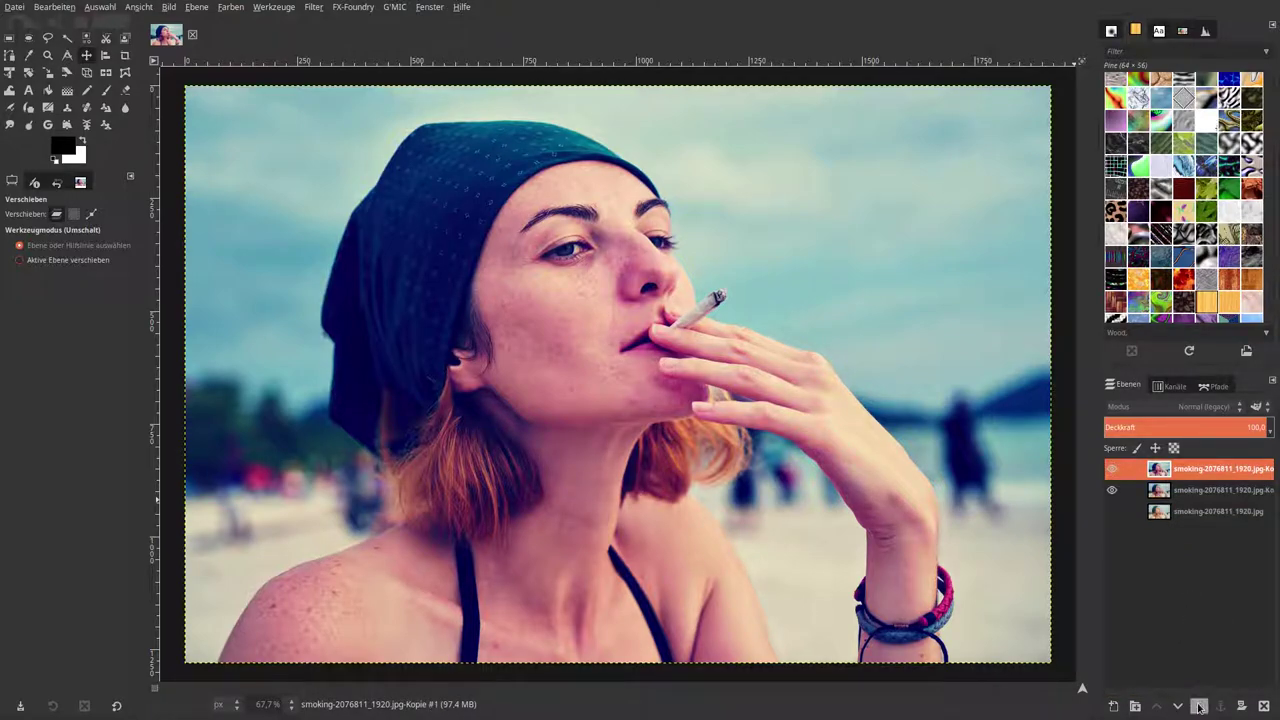
left_click(1200, 707)
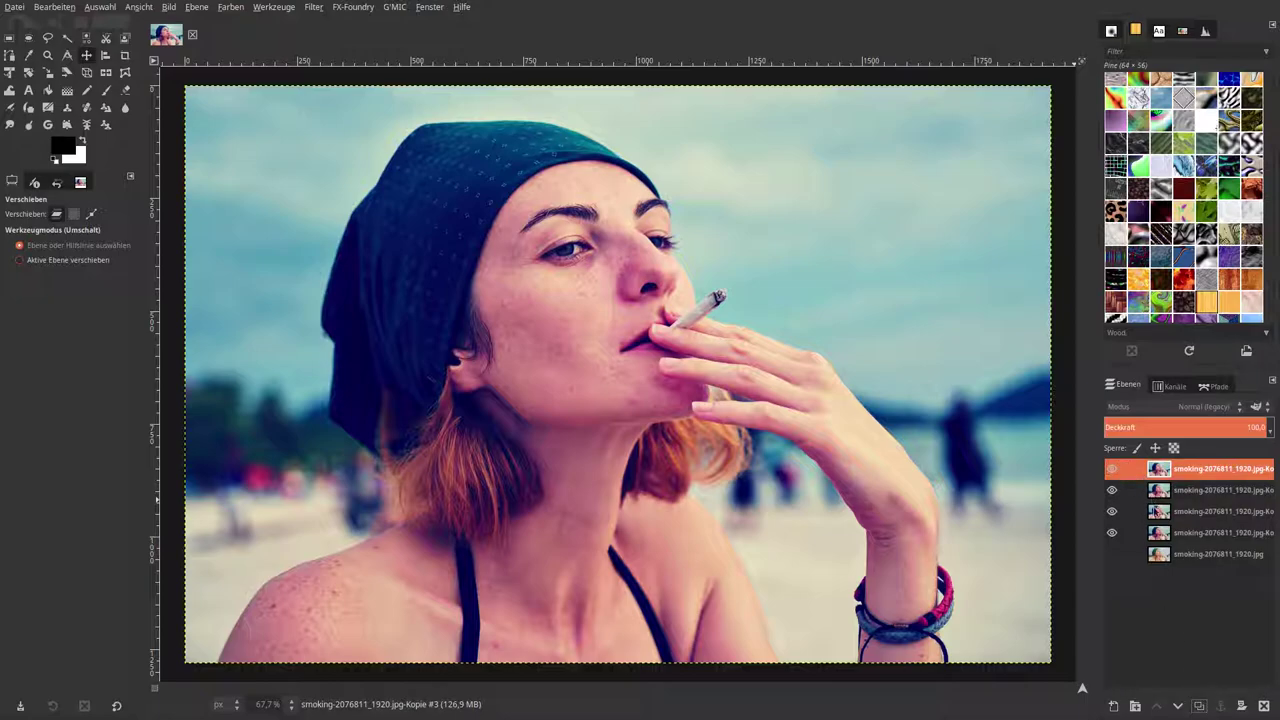
left_click(1200, 707)
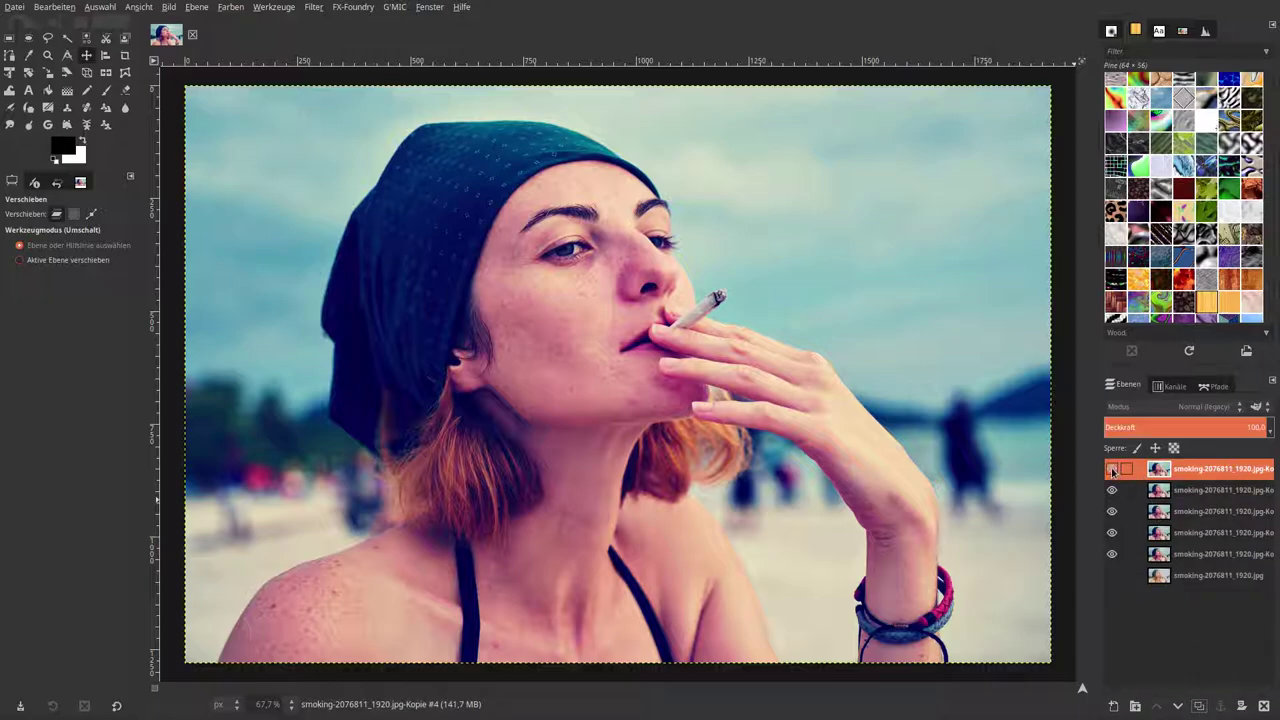
- Hide the top four copies and move Kopie #1 down one slot in the stack
left_click_drag(1112, 472, 1113, 531)
left_click(1163, 538)
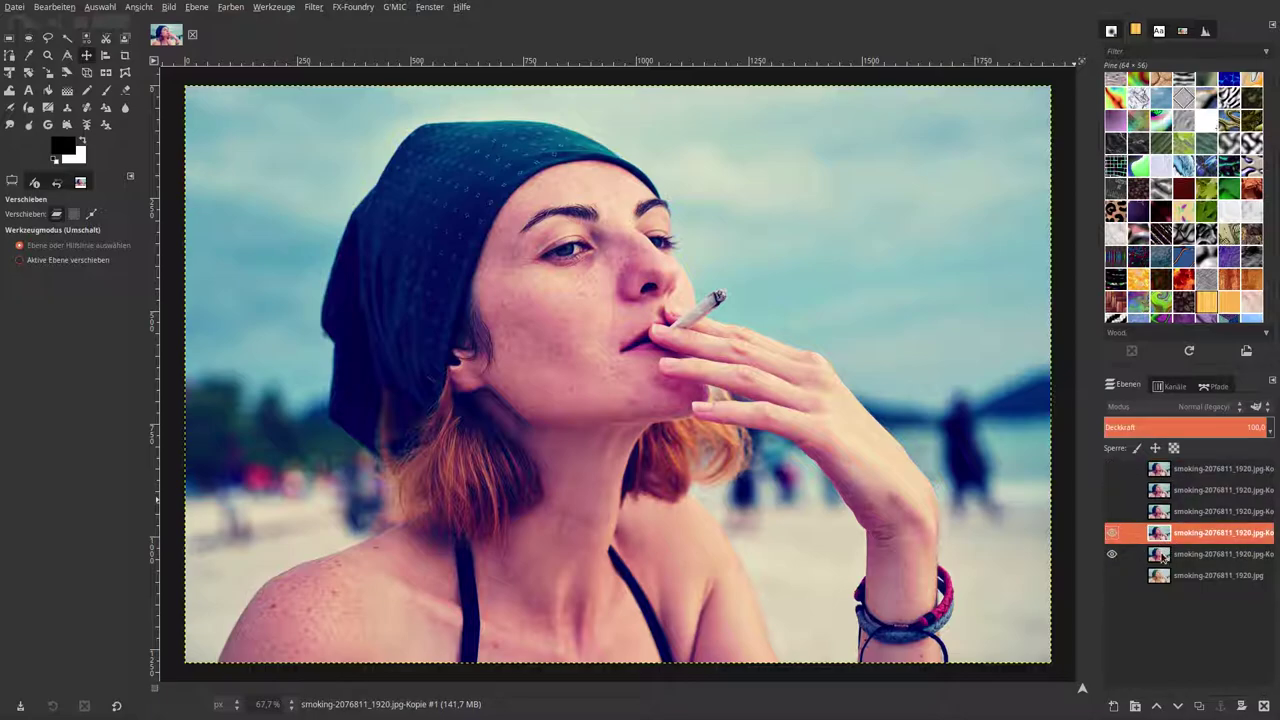
left_click_drag(1160, 540, 1162, 564)
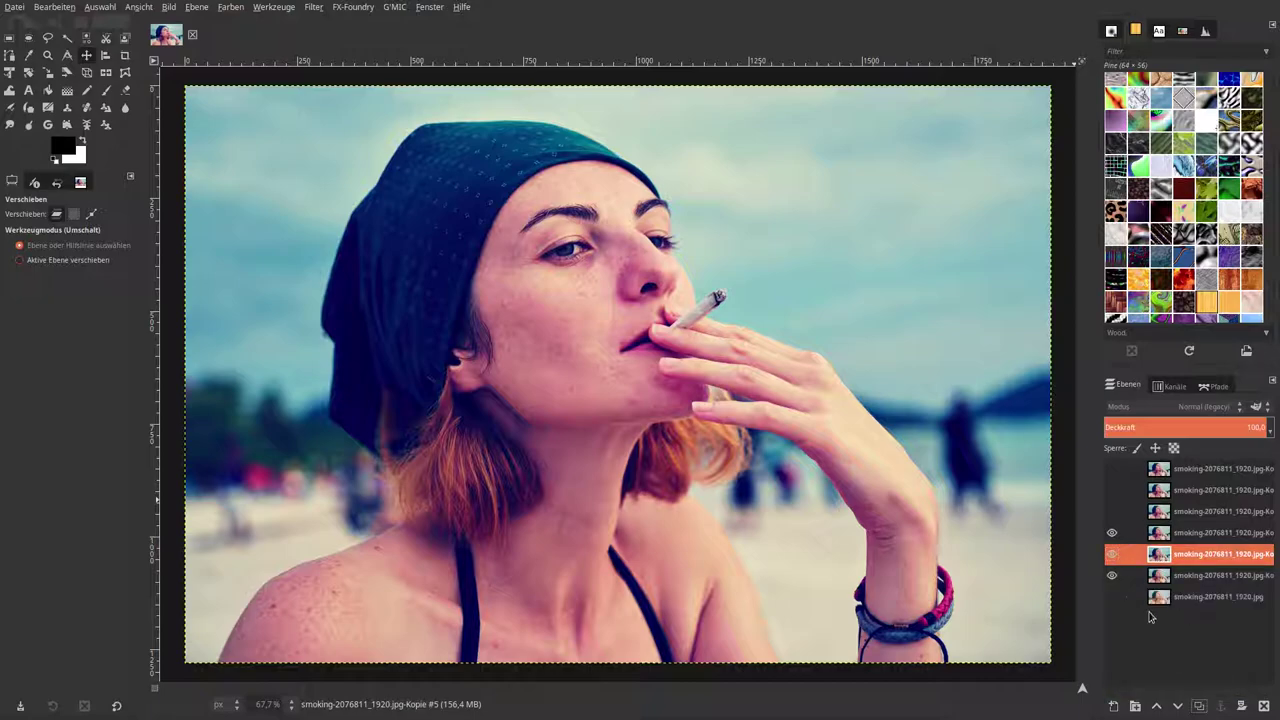
left_click(1158, 576)
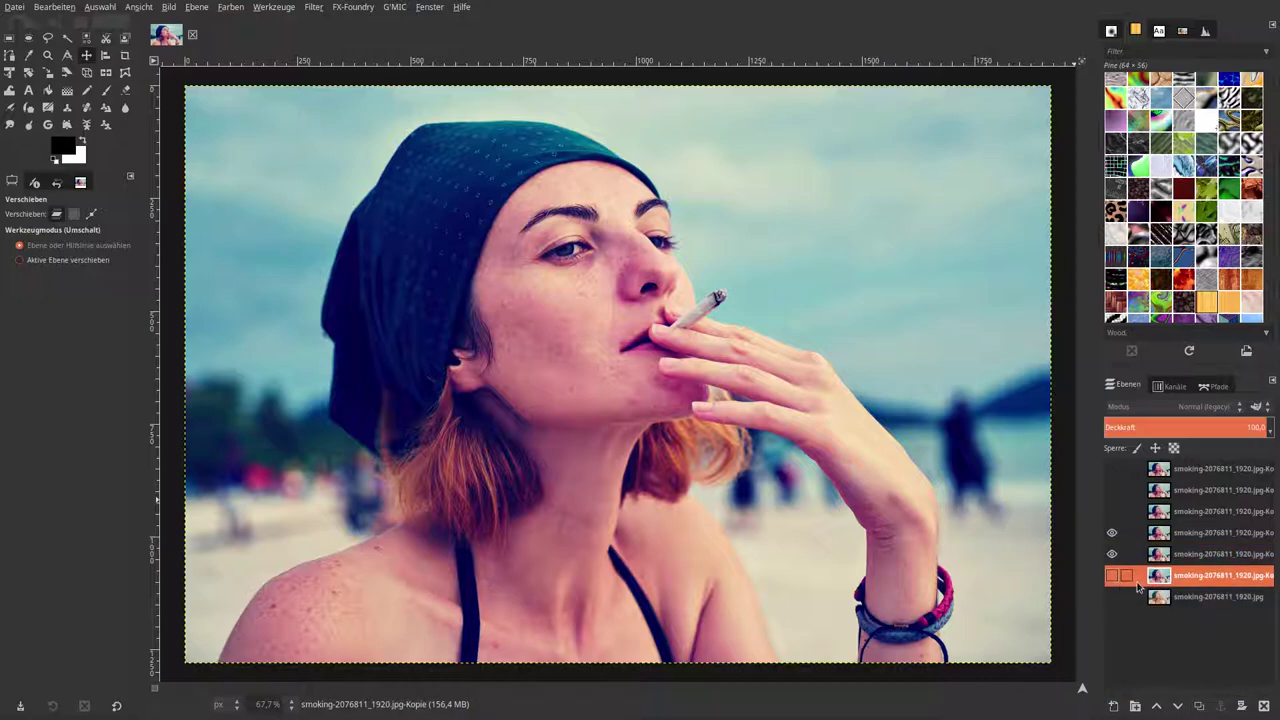
left_click(1200, 532)
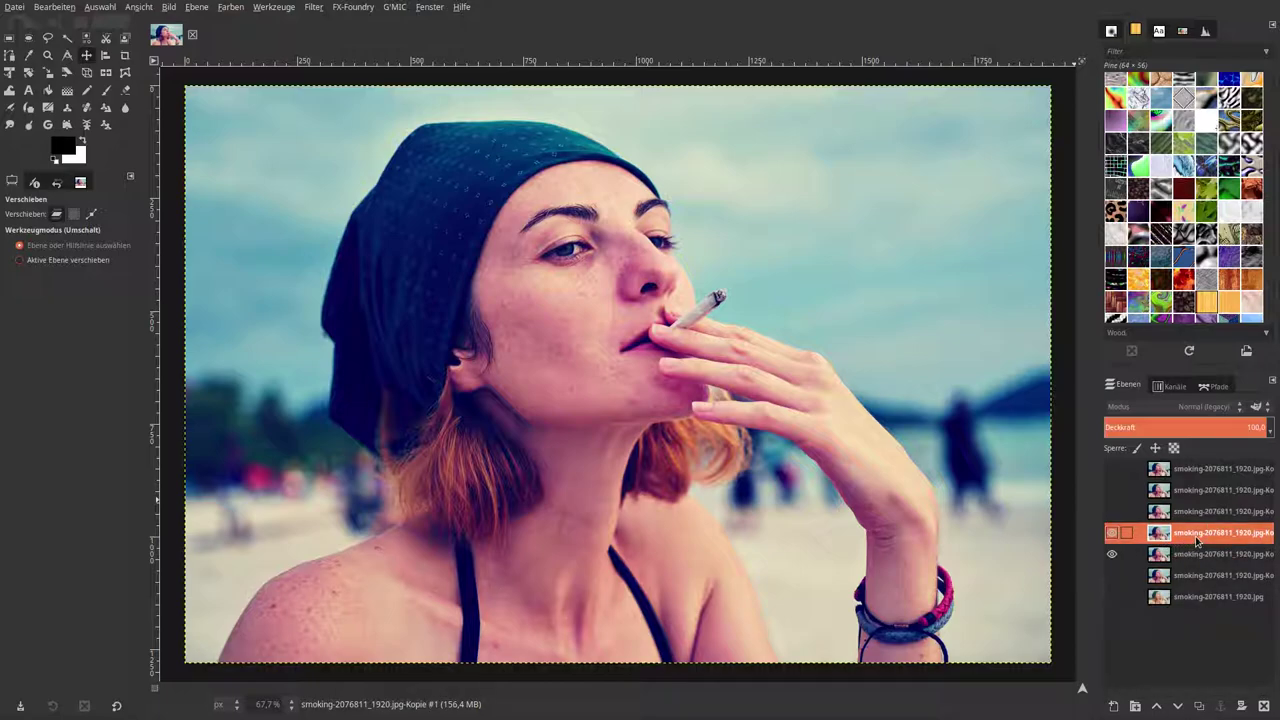
- Reset all filters to defaults and choose G'MIC Lights & shadows > Slice luminosity
left_click(315, 7)
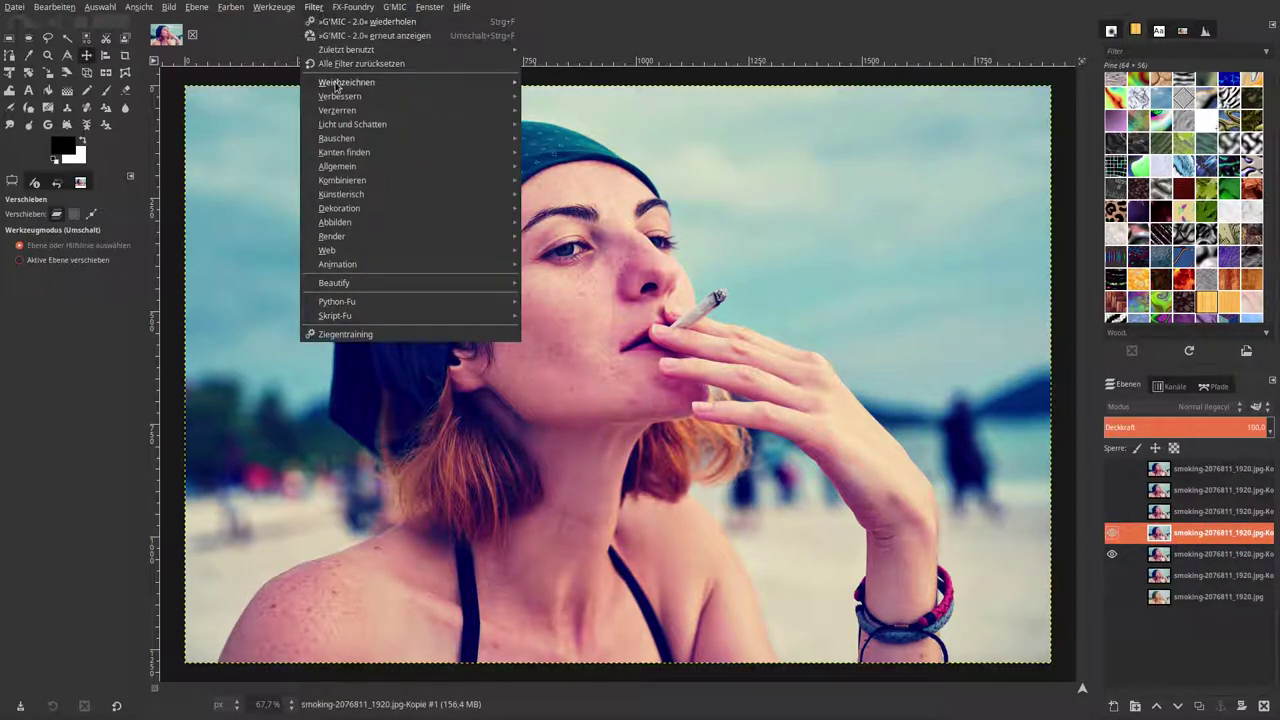
left_click(355, 63)
left_click(712, 387)
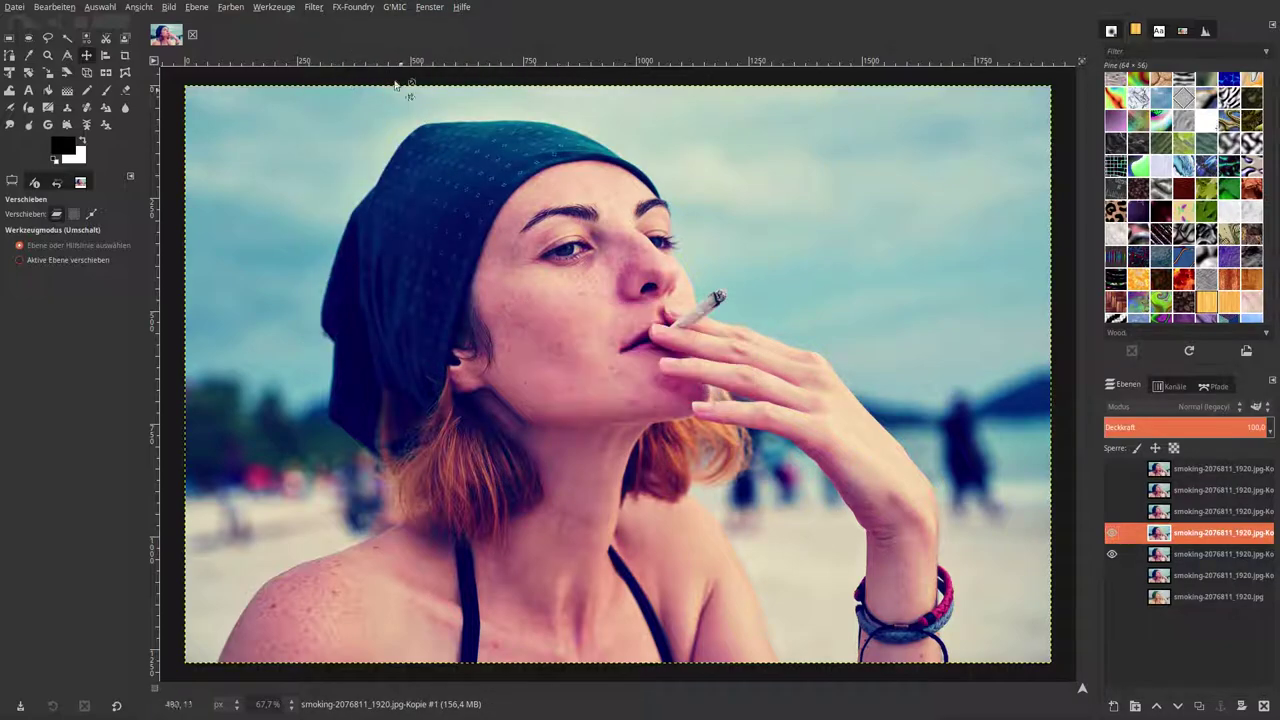
left_click(394, 7)
left_click(408, 24)
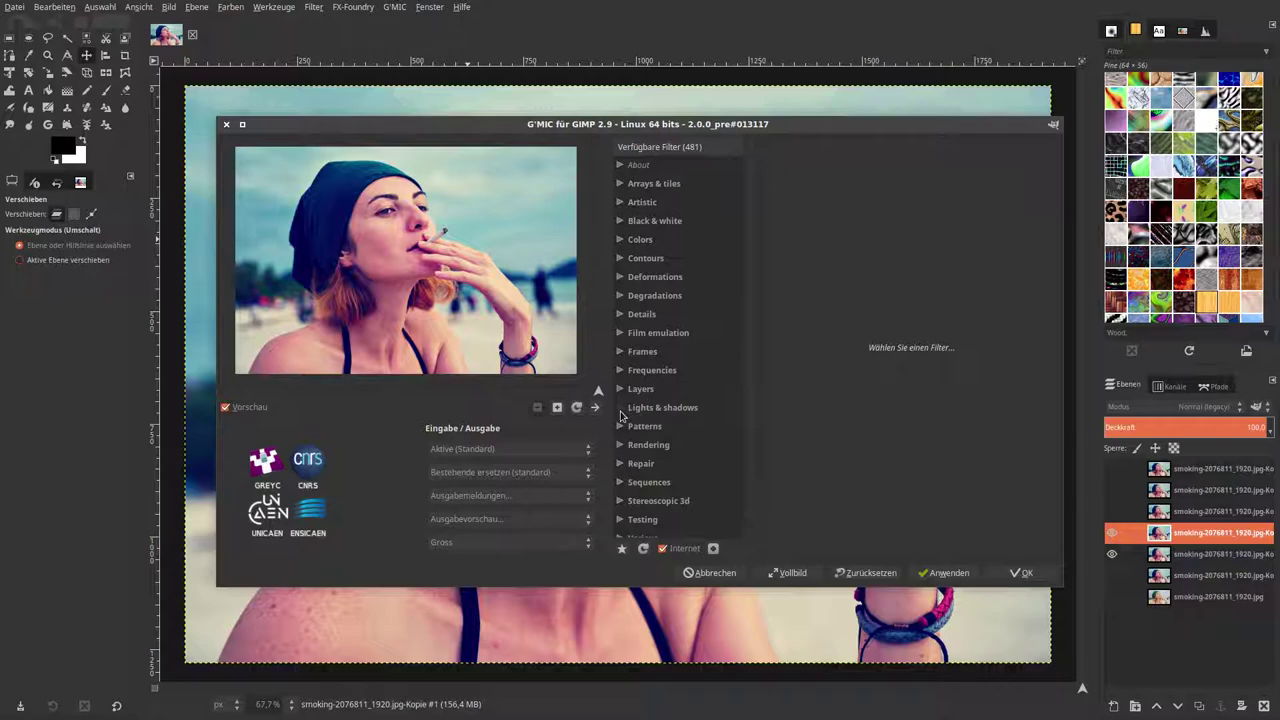
left_click(621, 407)
scroll(675, 420, "down", 4)
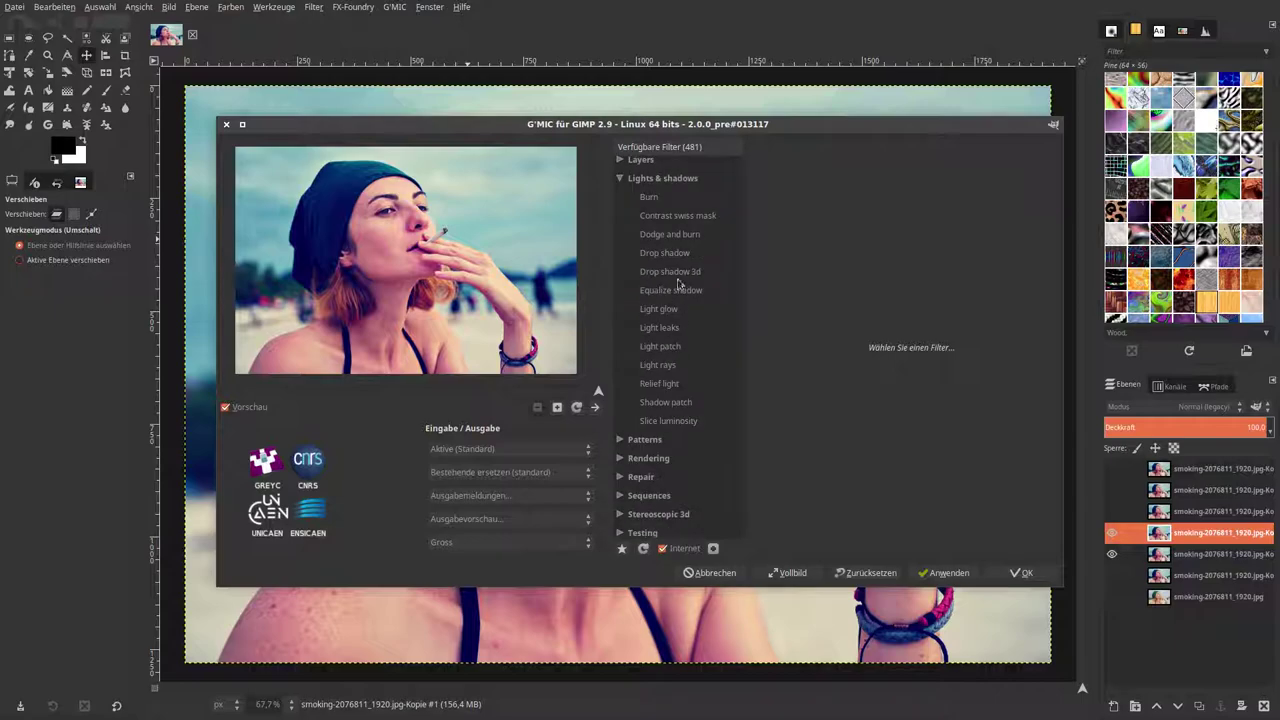
left_click(670, 421)
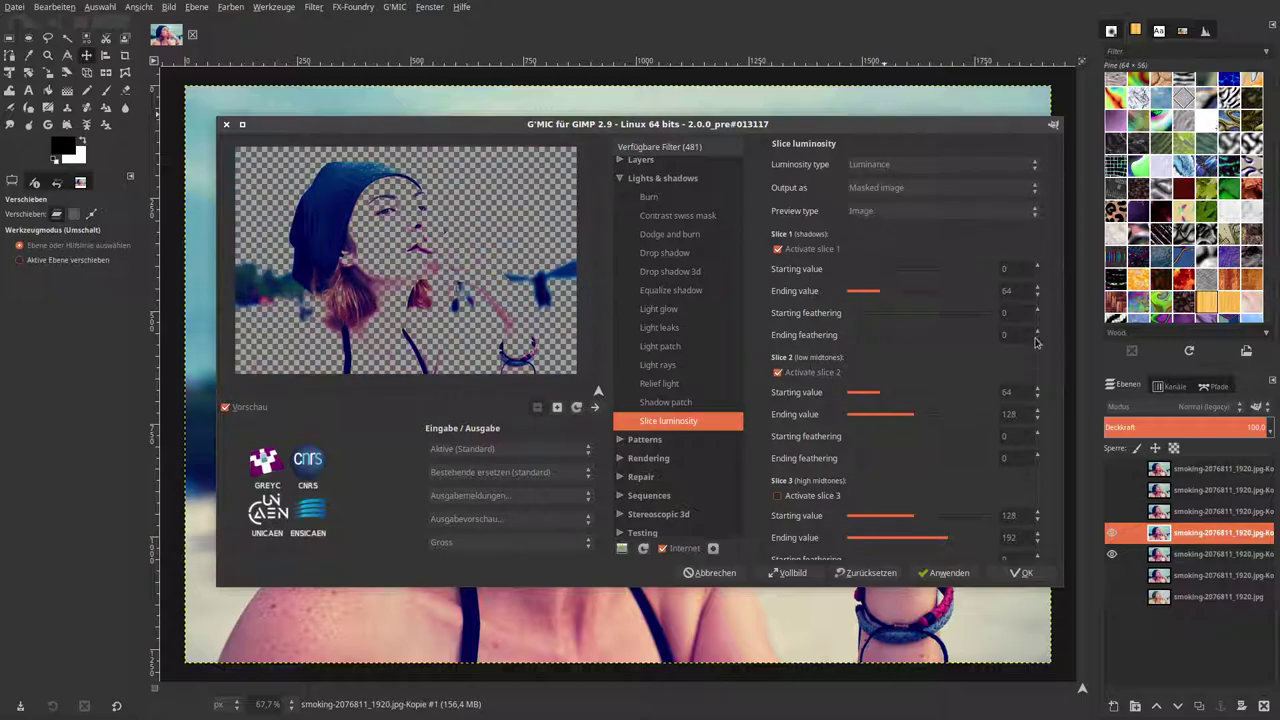
- Slice by Luminance as a Masked image, keeping only the shadows slice 1, and apply
left_click_drag(1054, 296, 1034, 335)
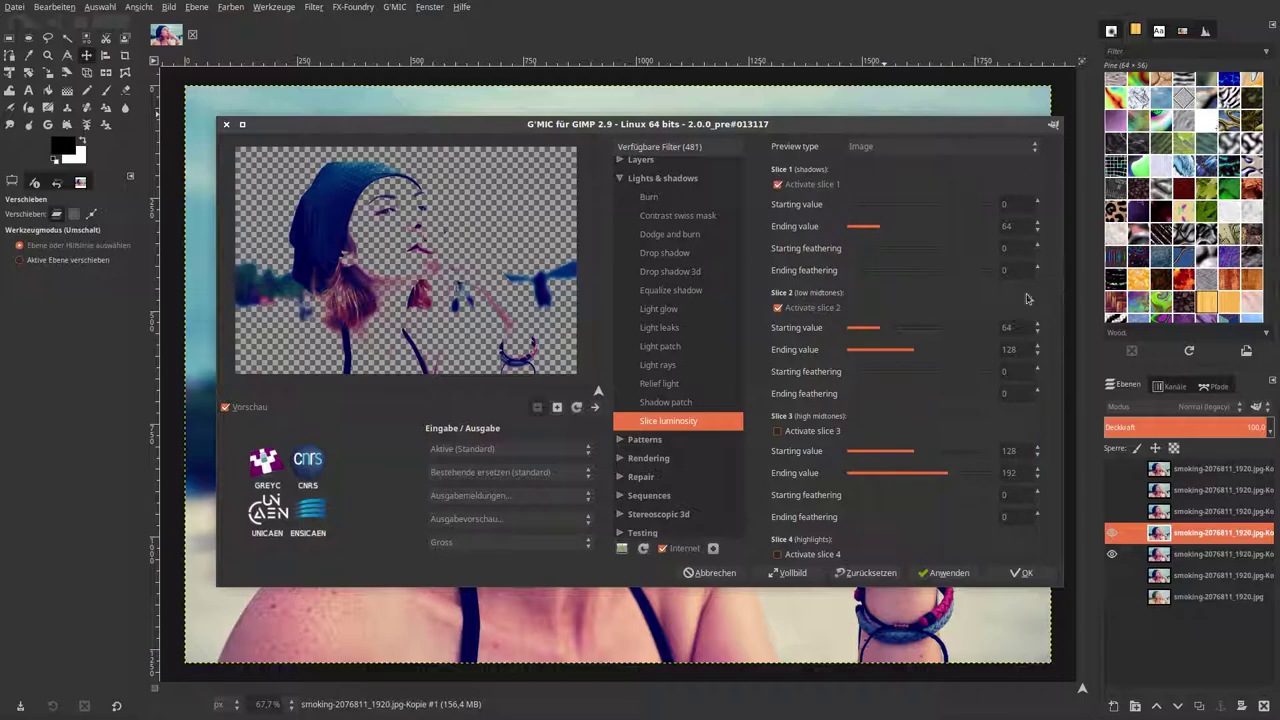
scroll(1060, 340, "down", 3)
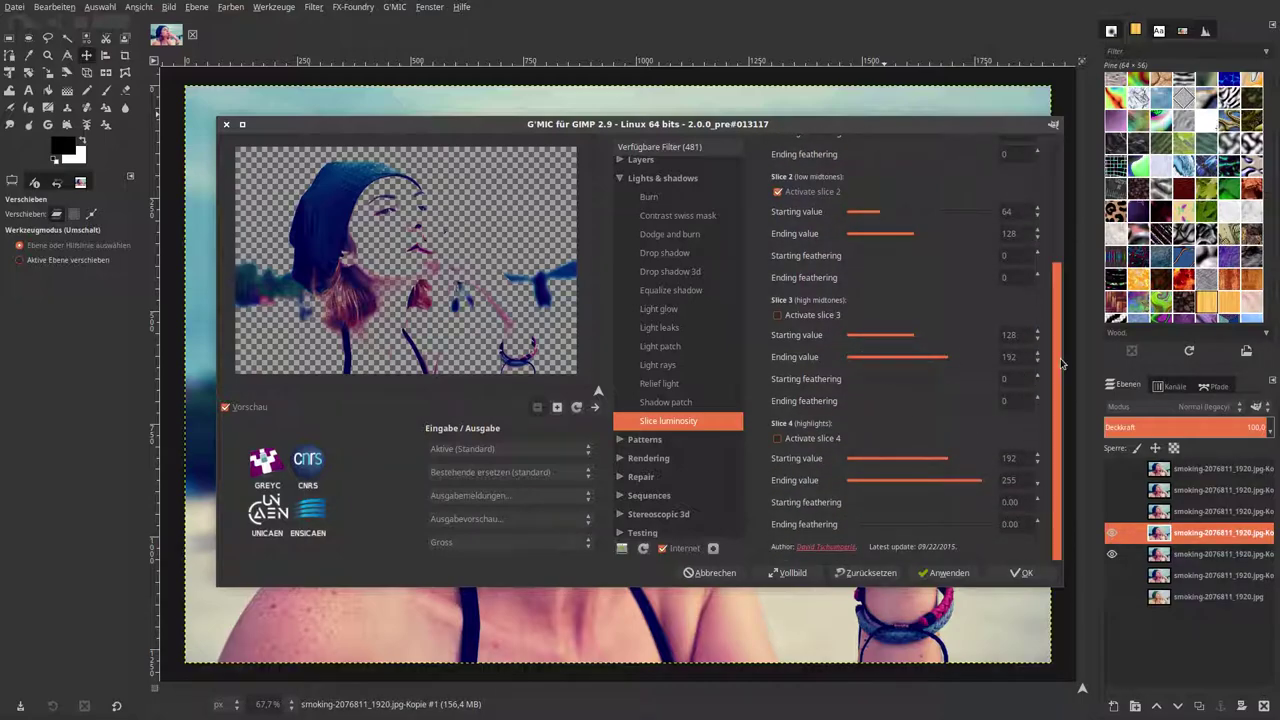
scroll(1056, 371, "up", 4)
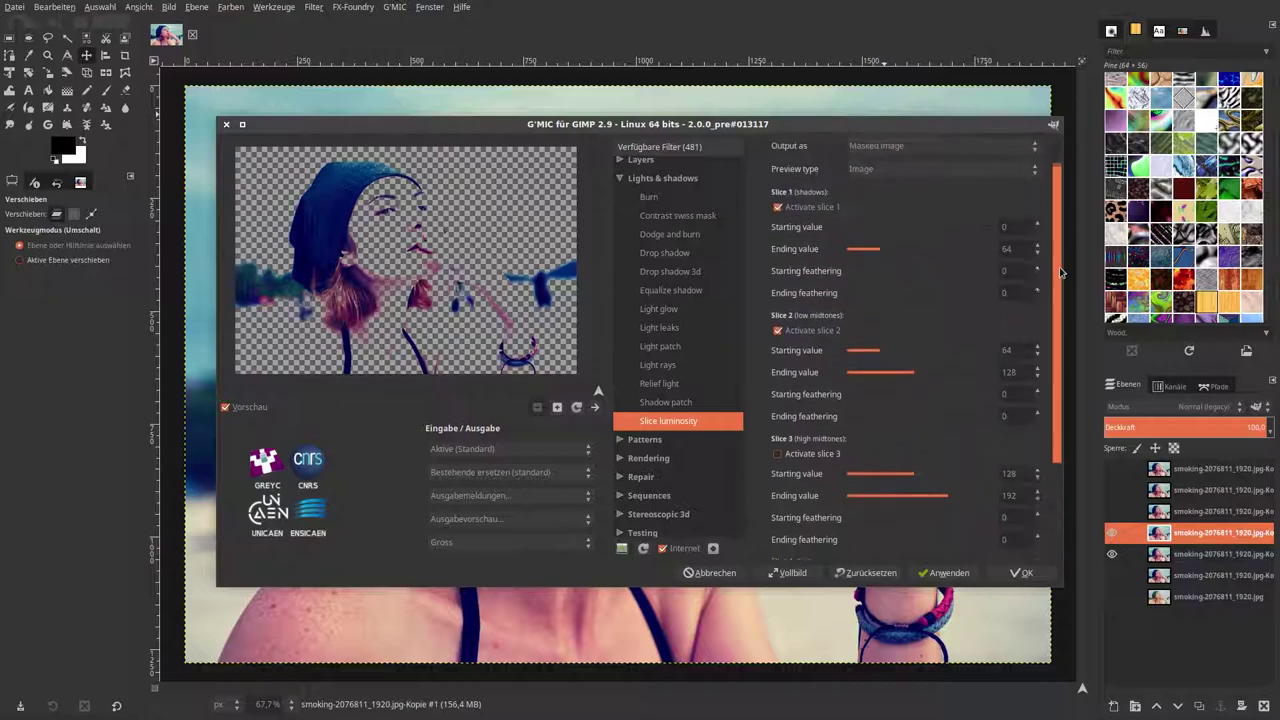
scroll(1056, 237, "up", 1)
left_click(967, 166)
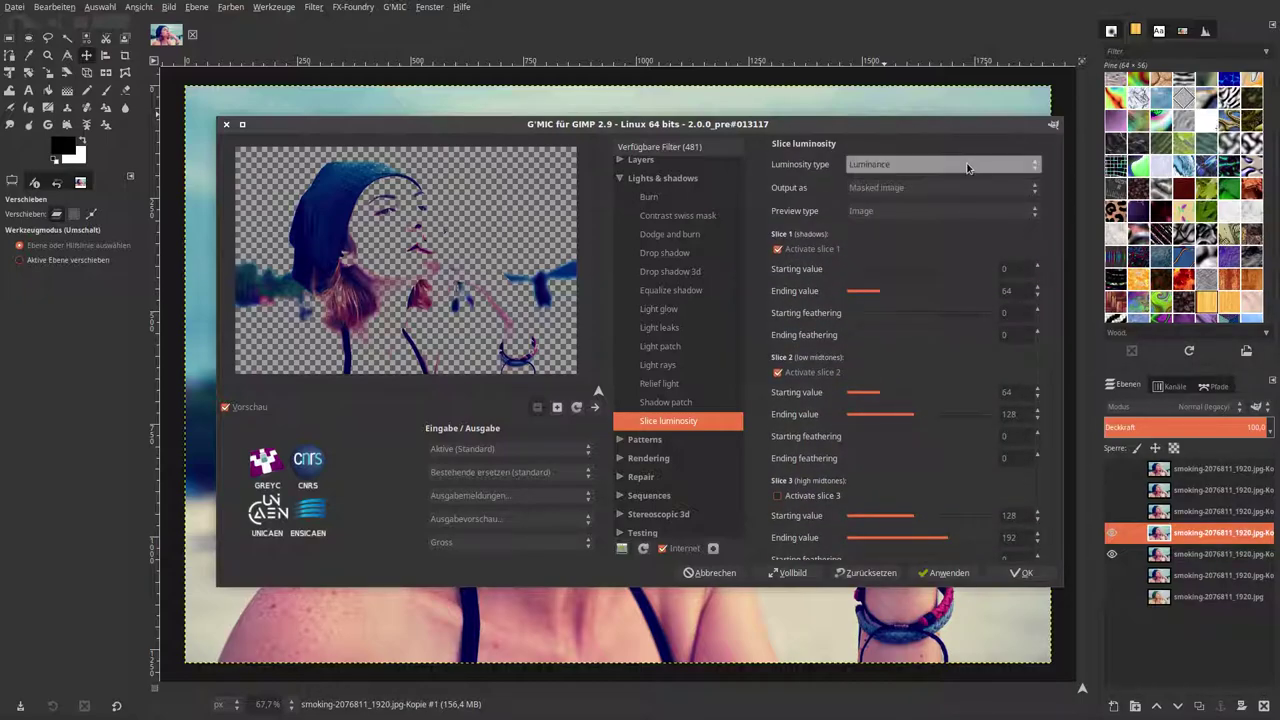
left_click(967, 165)
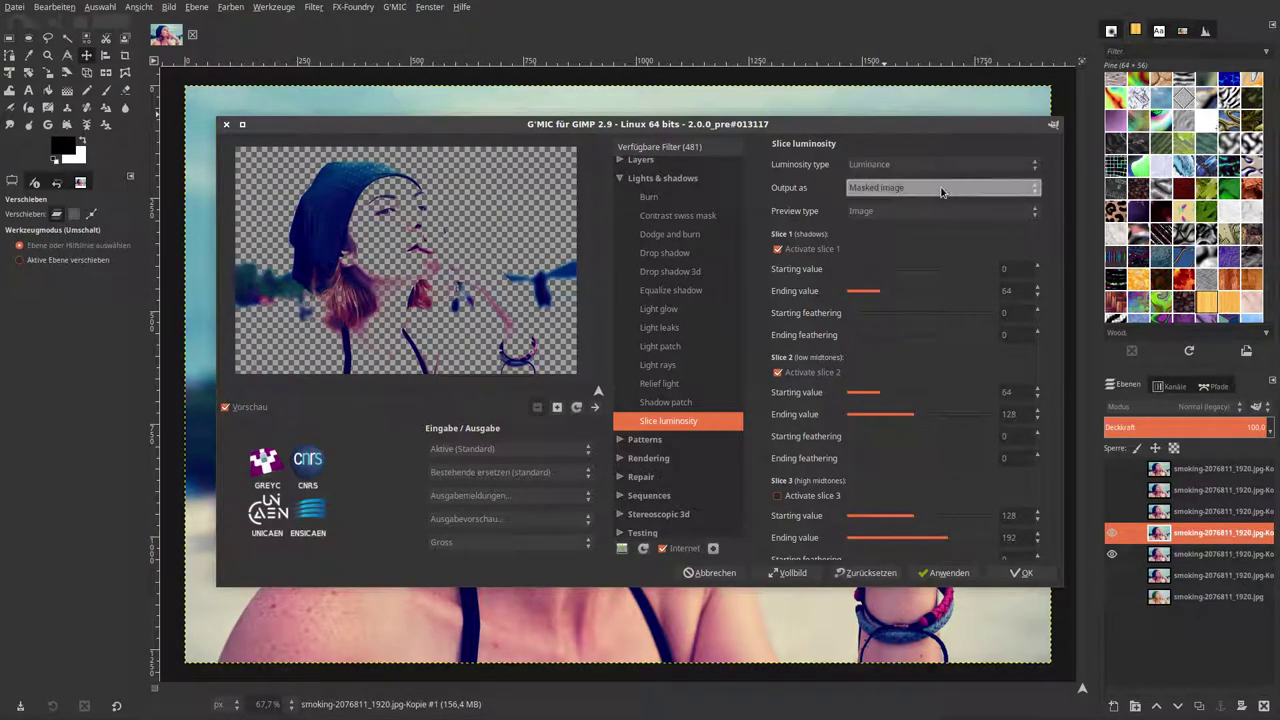
left_click(1010, 189)
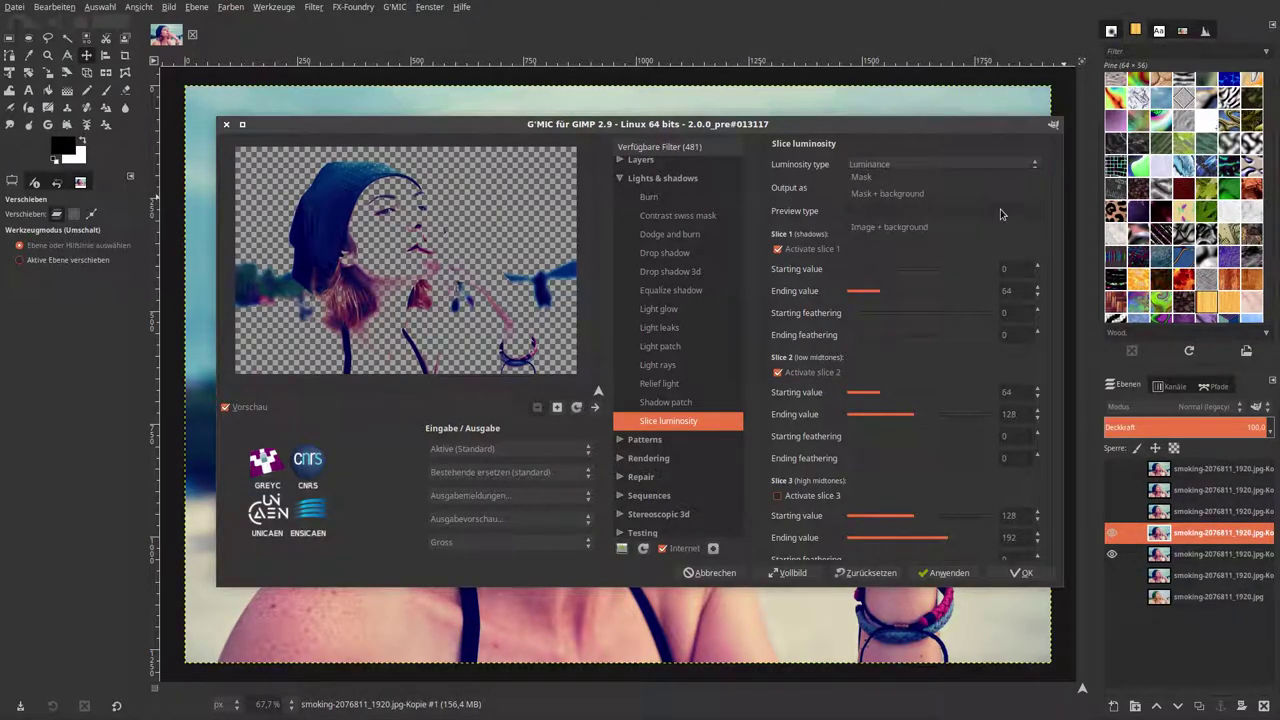
left_click(1000, 211)
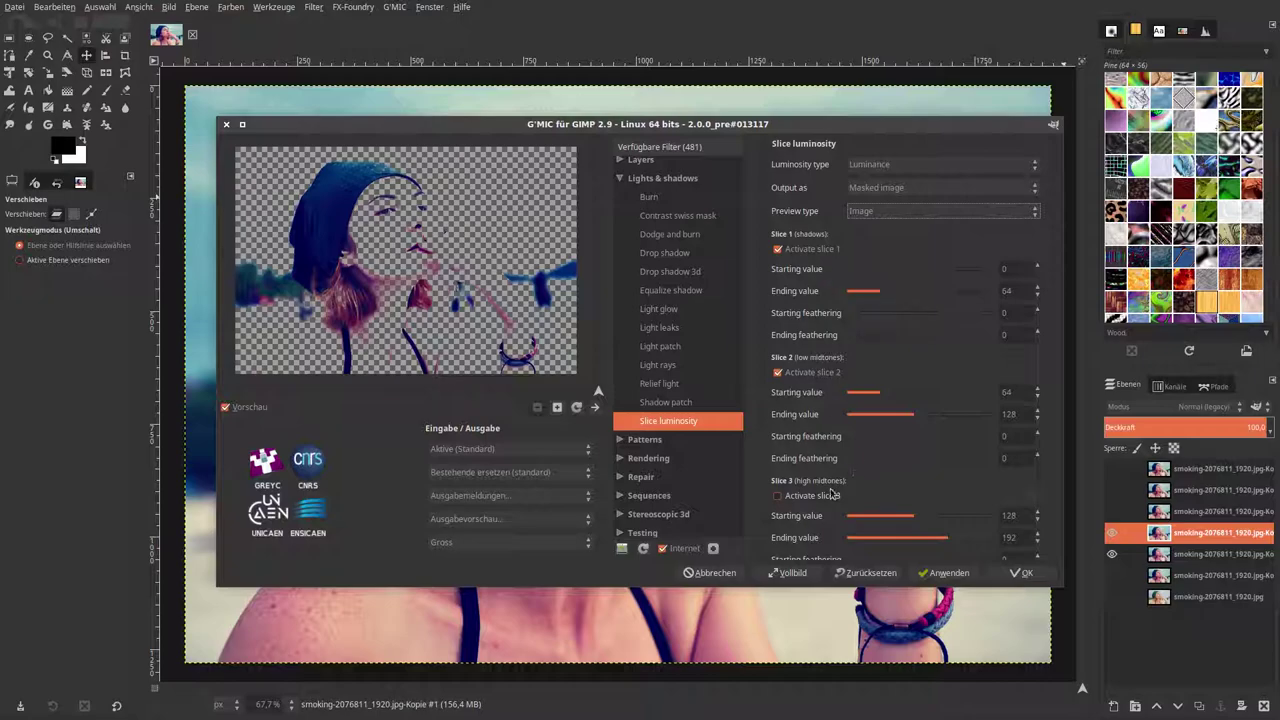
left_click(812, 376)
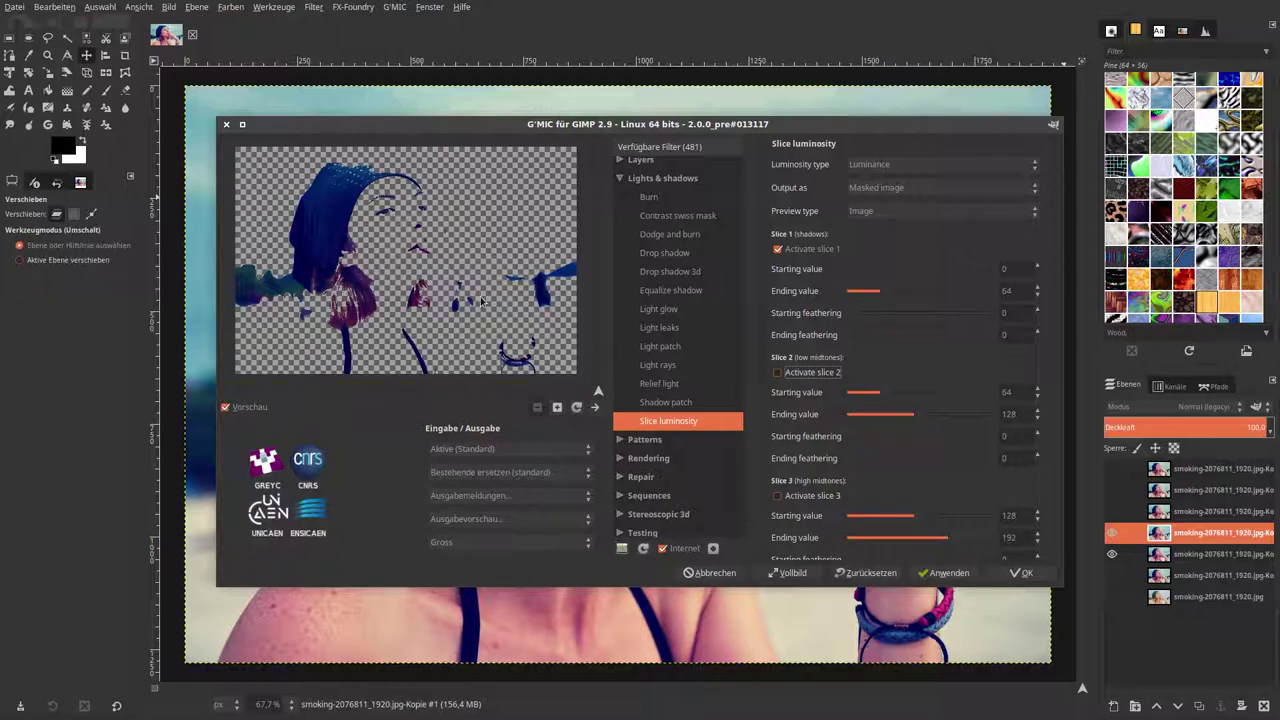
left_click(1024, 573)
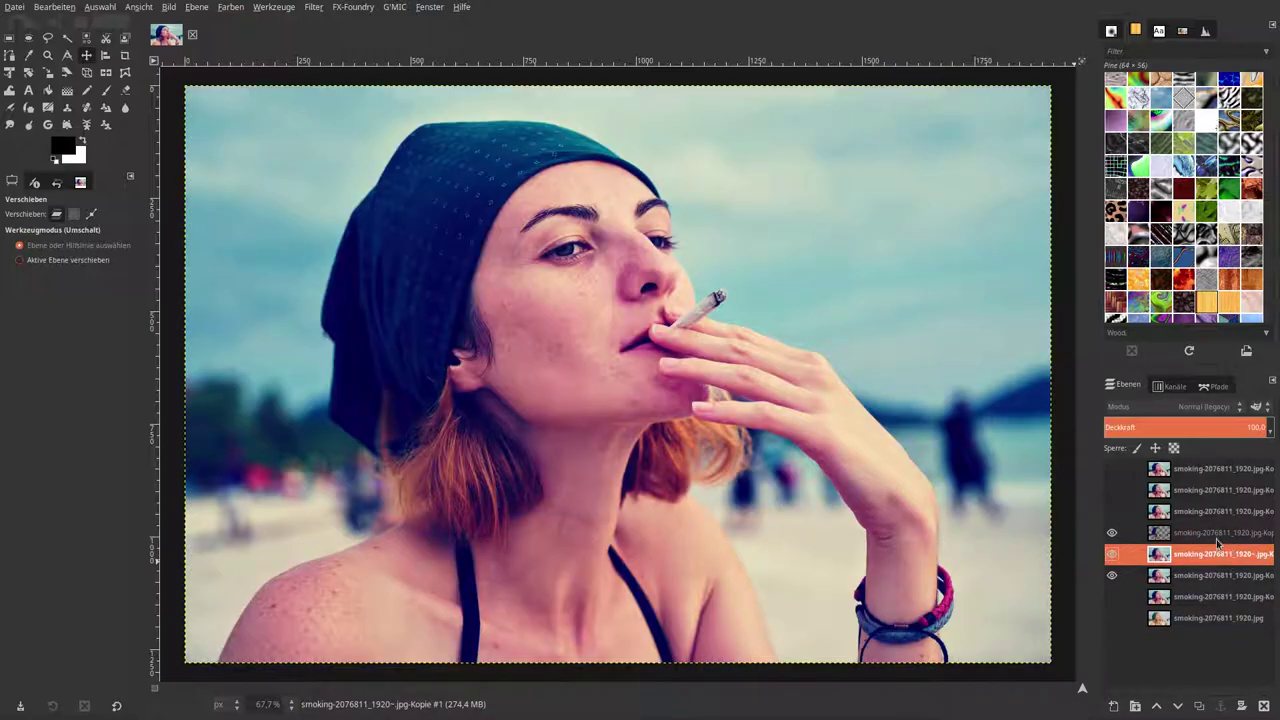
- Mask the photo copy below with a selection from the shadow slice's alpha
left_click(1217, 539)
right_click(1218, 542)
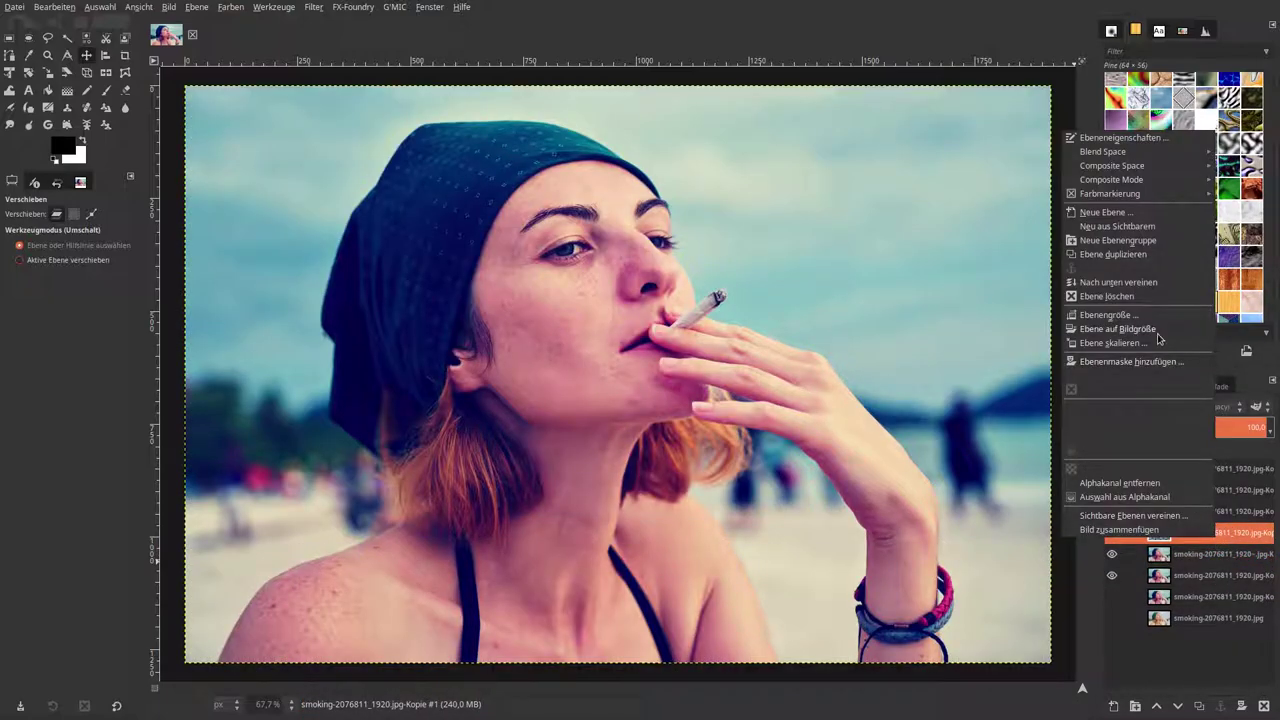
left_click(1160, 500)
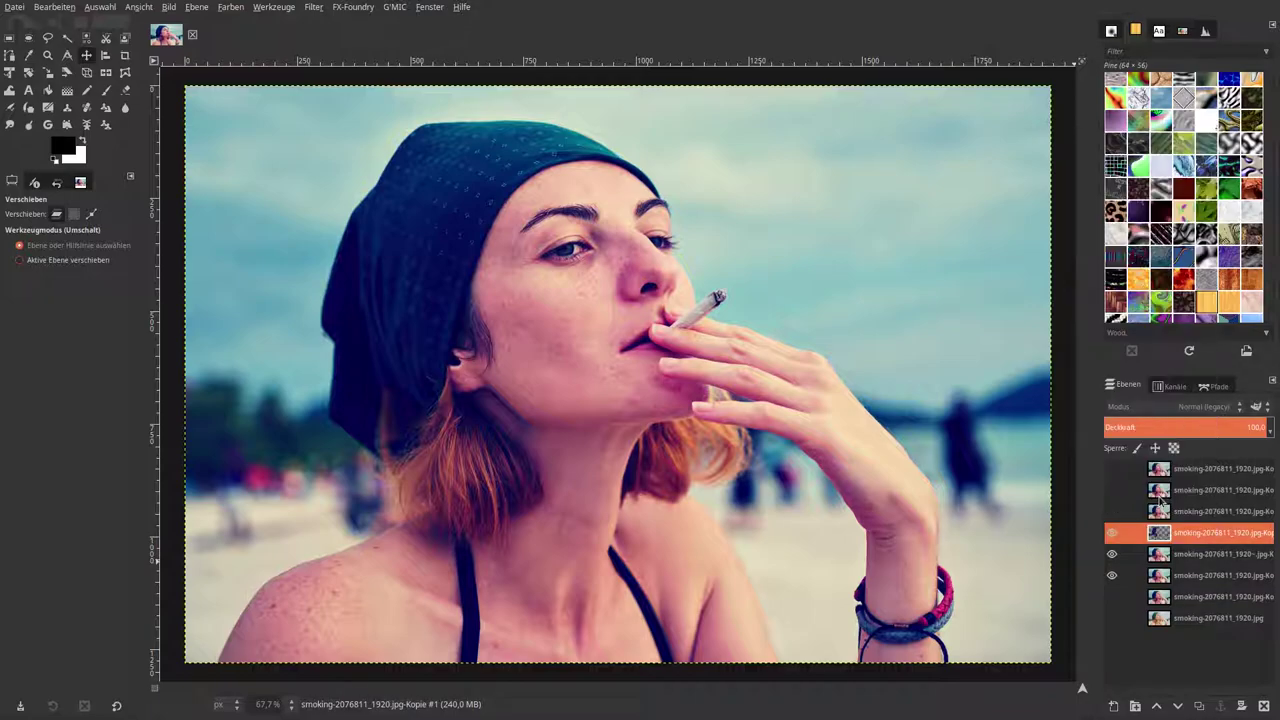
left_click(1198, 556)
right_click(1198, 556)
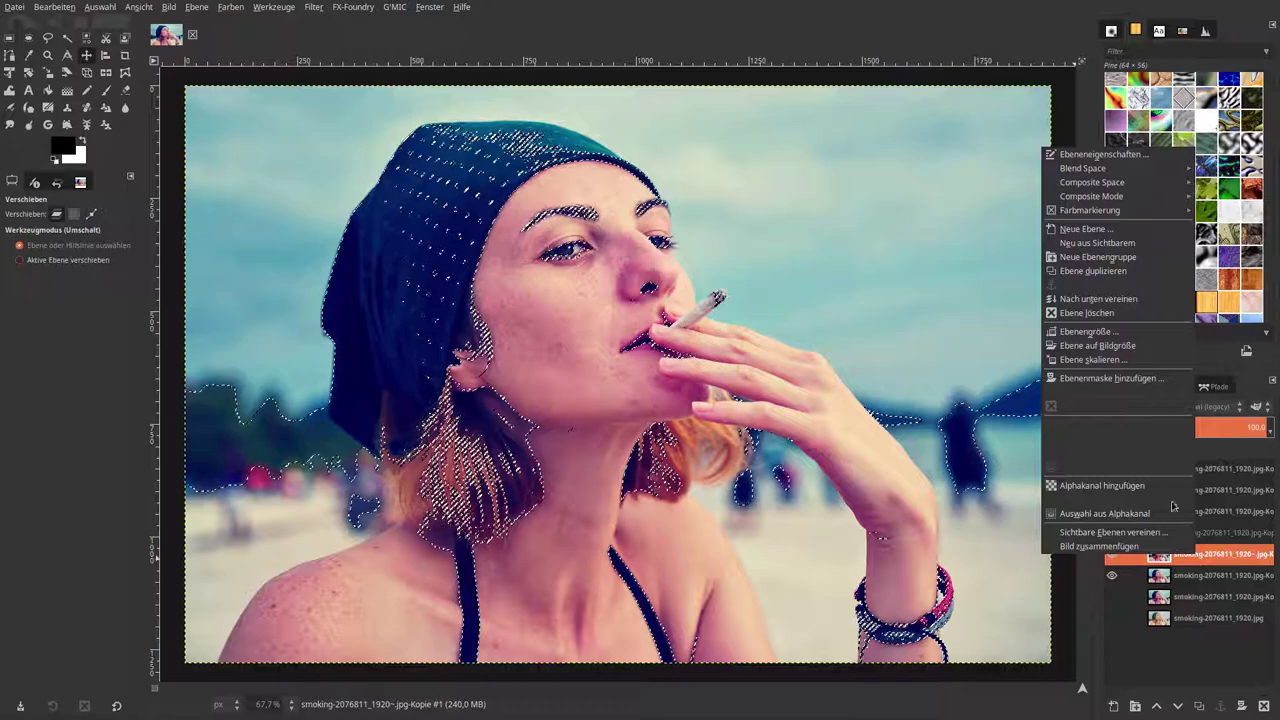
left_click(1110, 378)
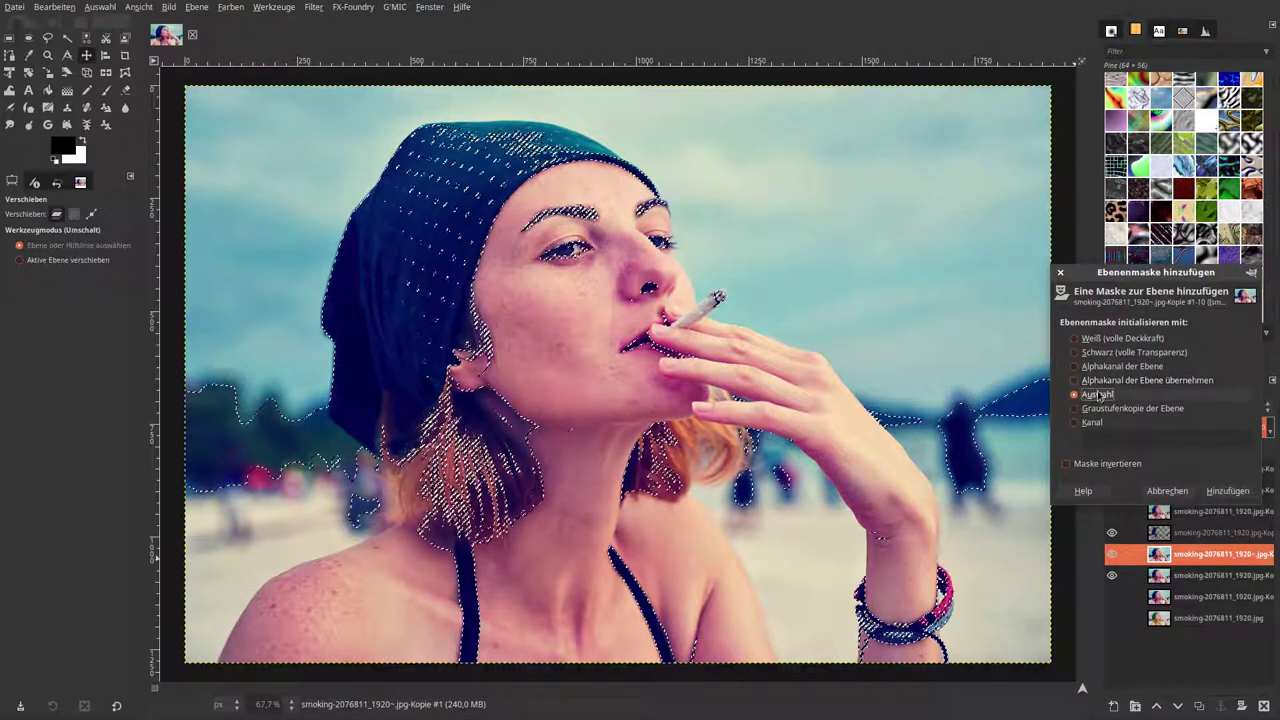
left_click(1227, 491)
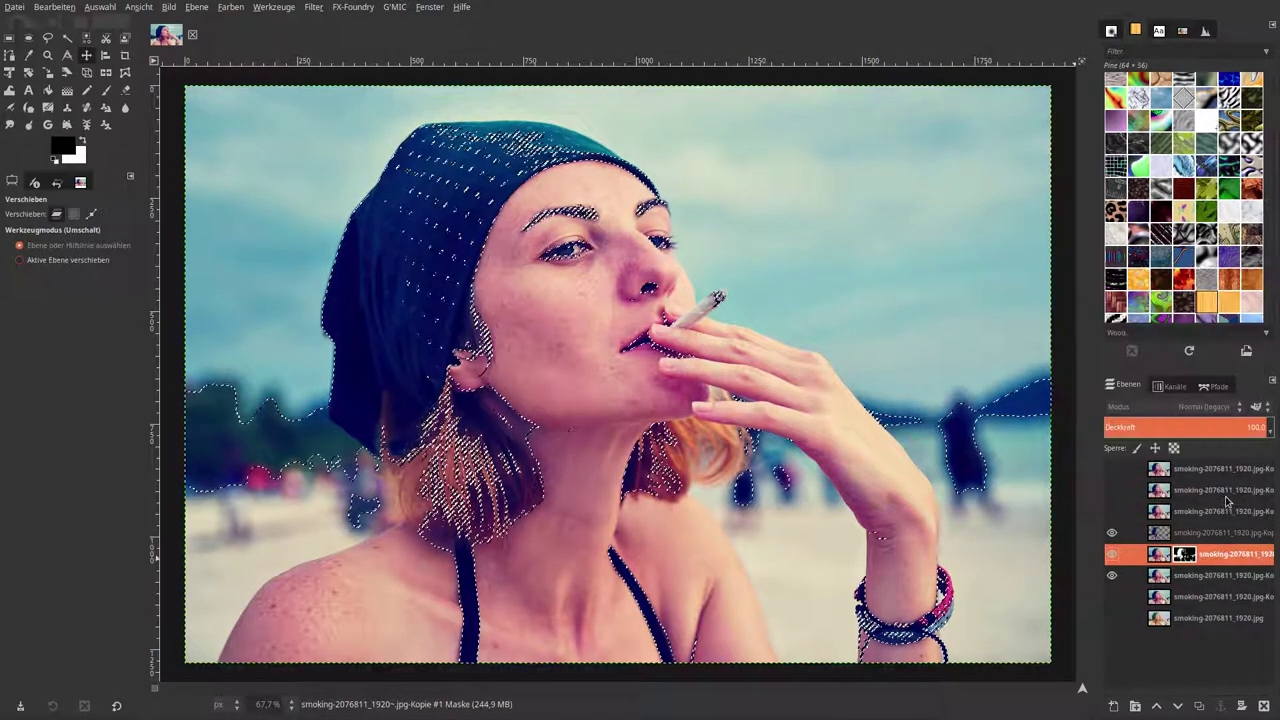
- Delete the shadow slice layer and clear the selection
right_click(1160, 534)
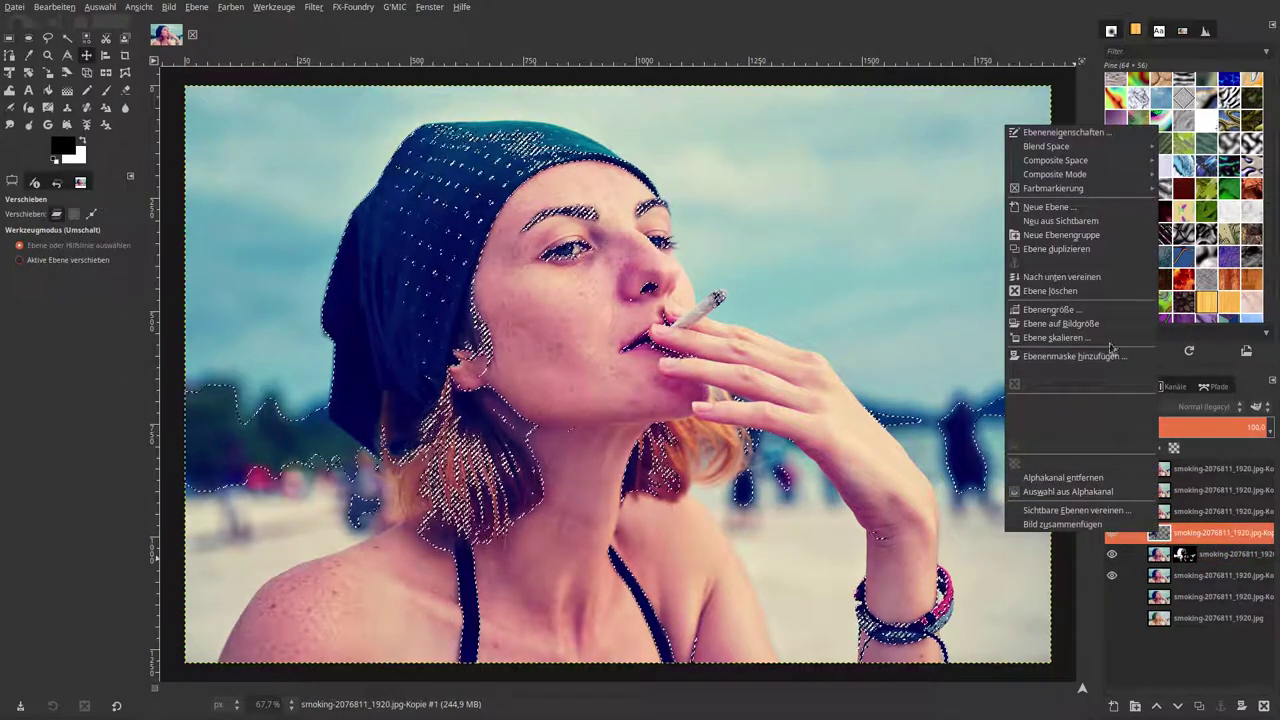
left_click(1077, 292)
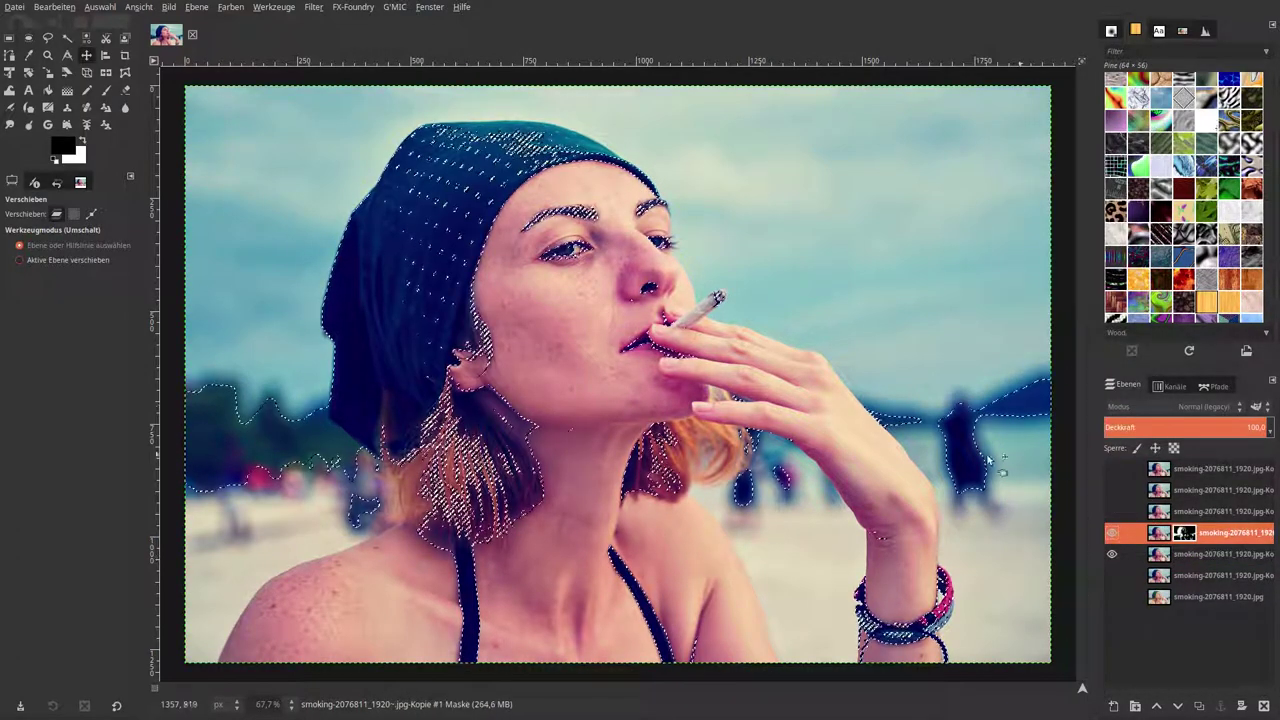
left_click(115, 14)
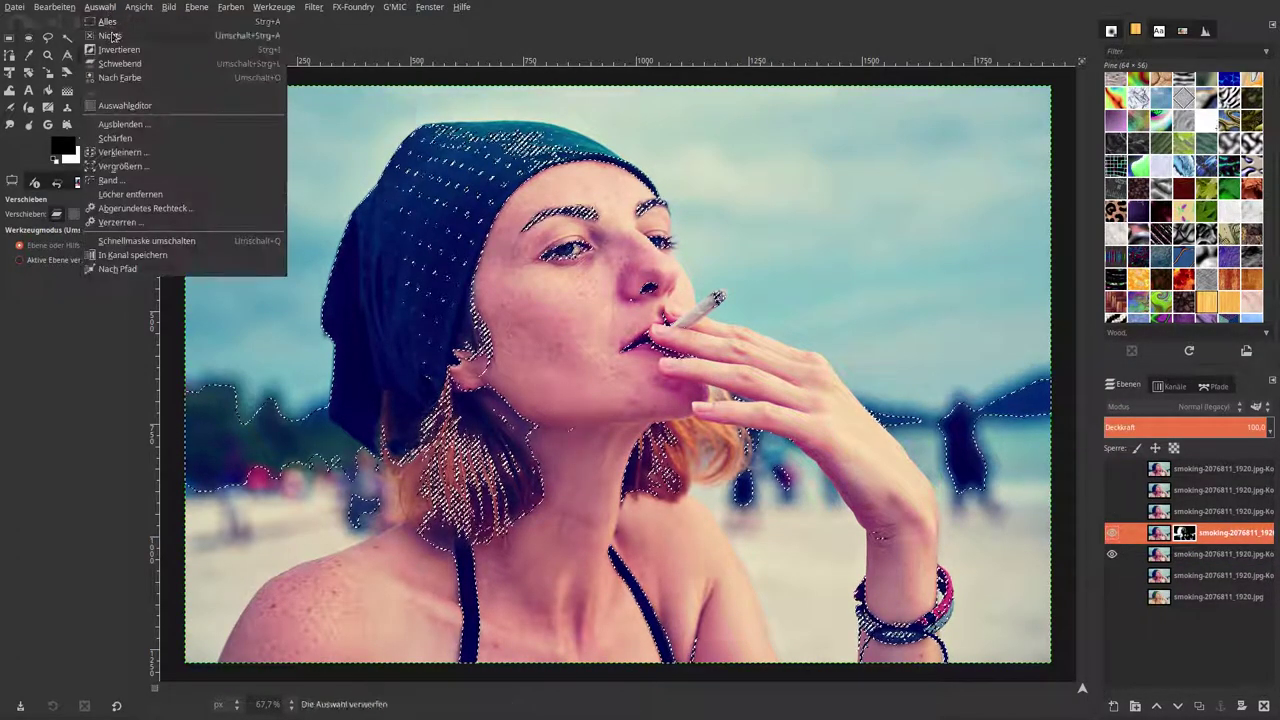
left_click(112, 44)
- Rename the masked layer to 'Schatten', make it visible, and select the copy above
double_click(1229, 537)
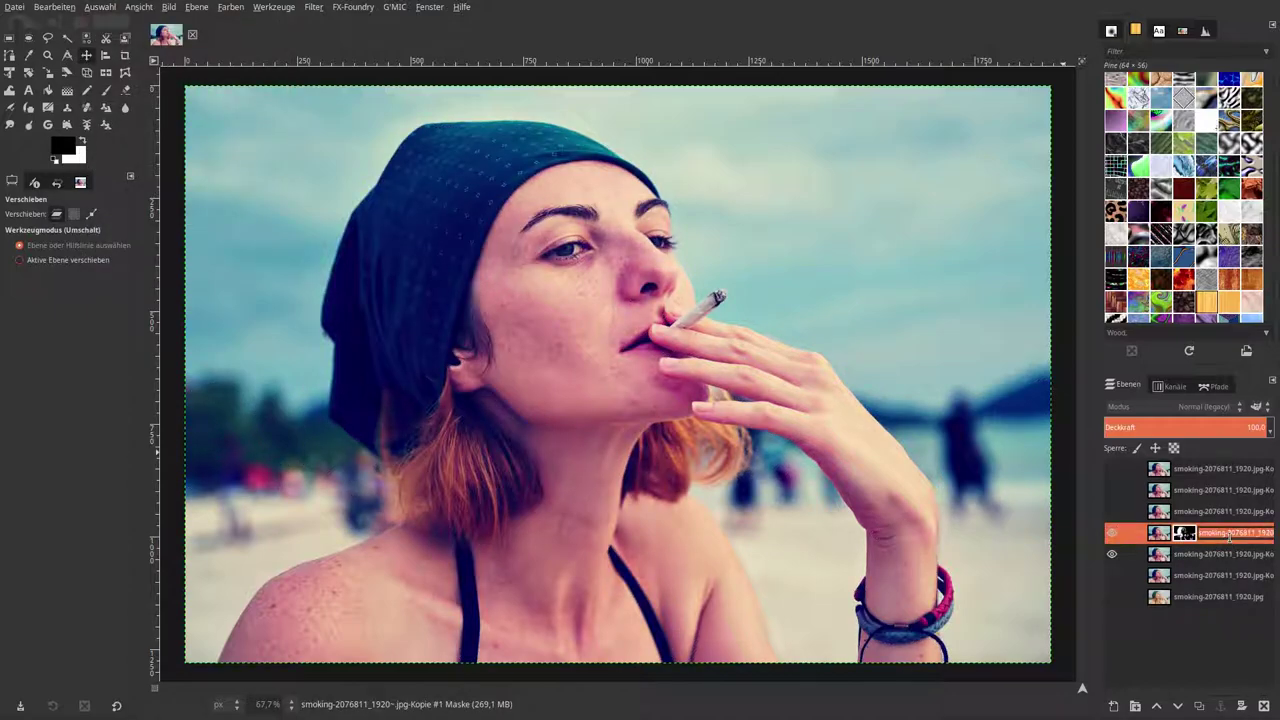
key("BackSpace")
type("Schatten")
key("Return")
left_click(1111, 532)
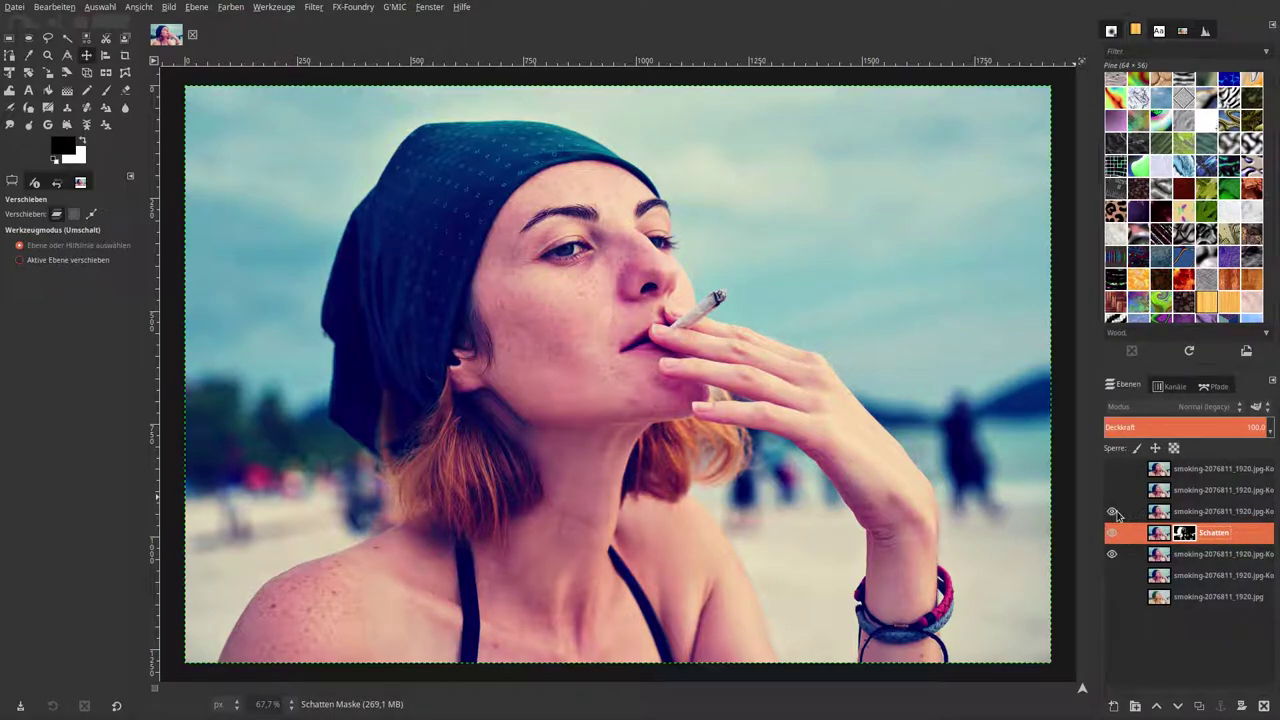
left_click(1117, 514)
- Rerun Slice luminosity with only the low-midtones slice 2 enabled
left_click(313, 9)
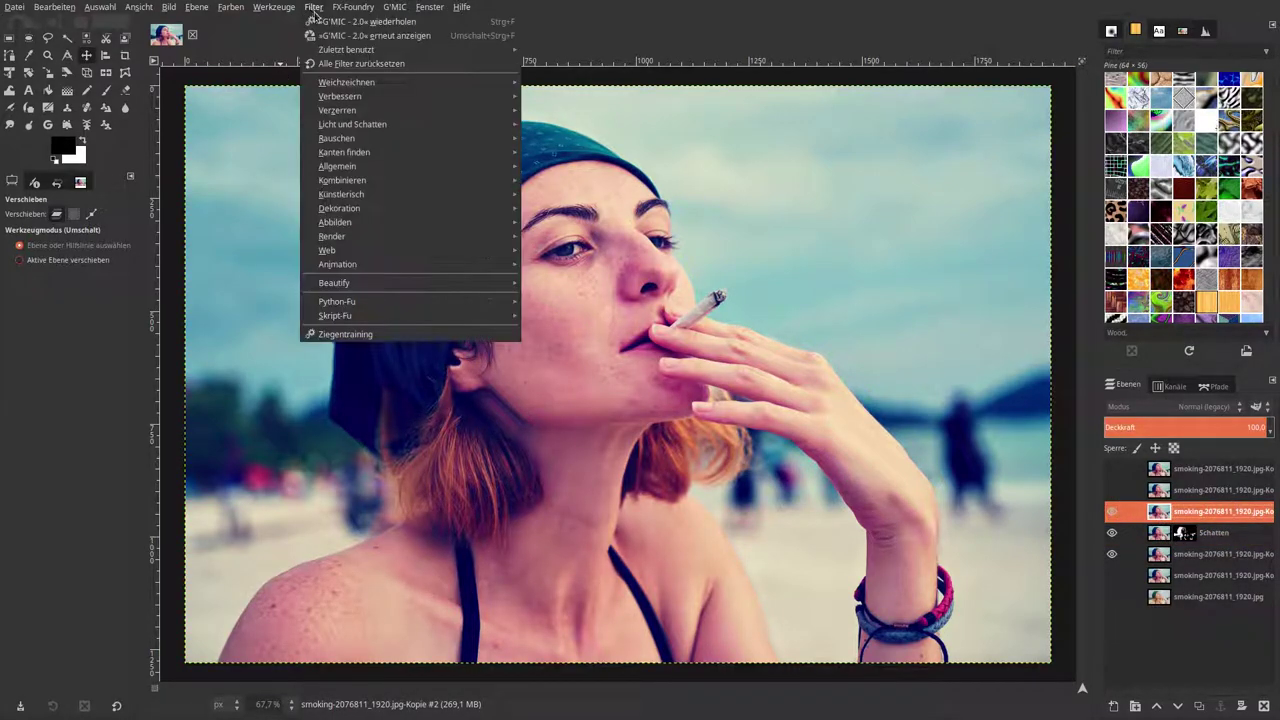
left_click(330, 36)
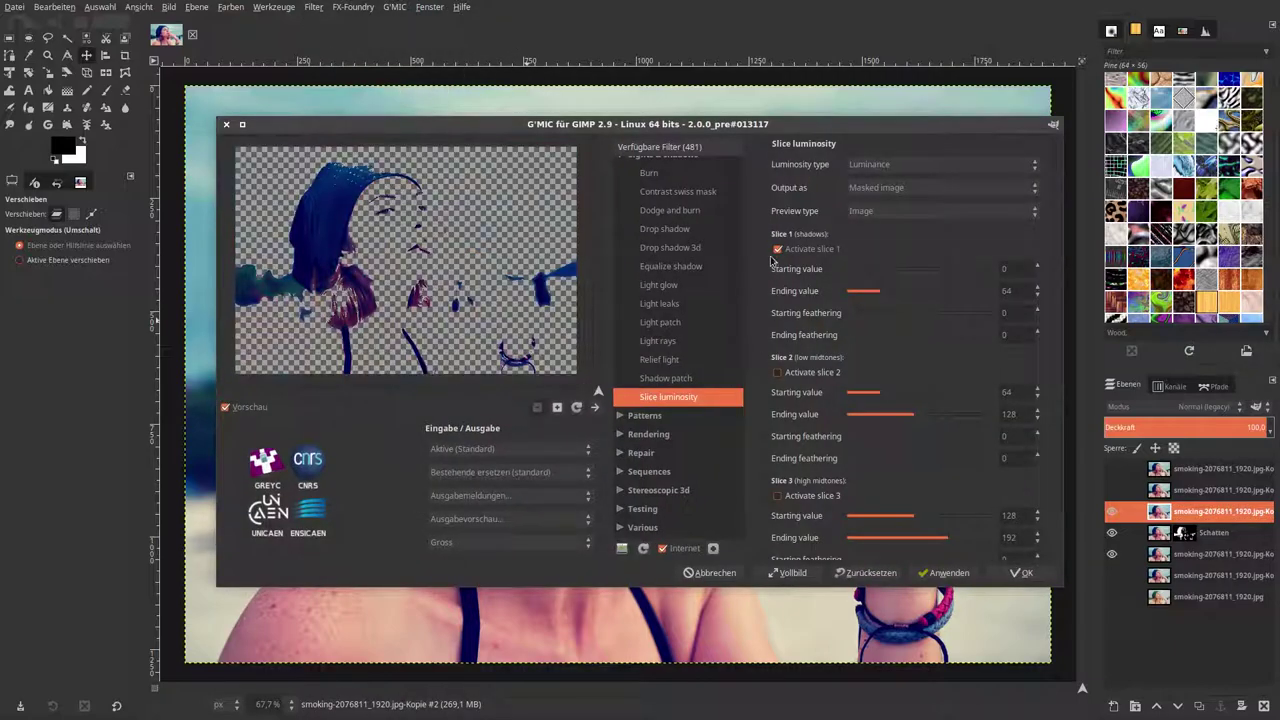
left_click(779, 249)
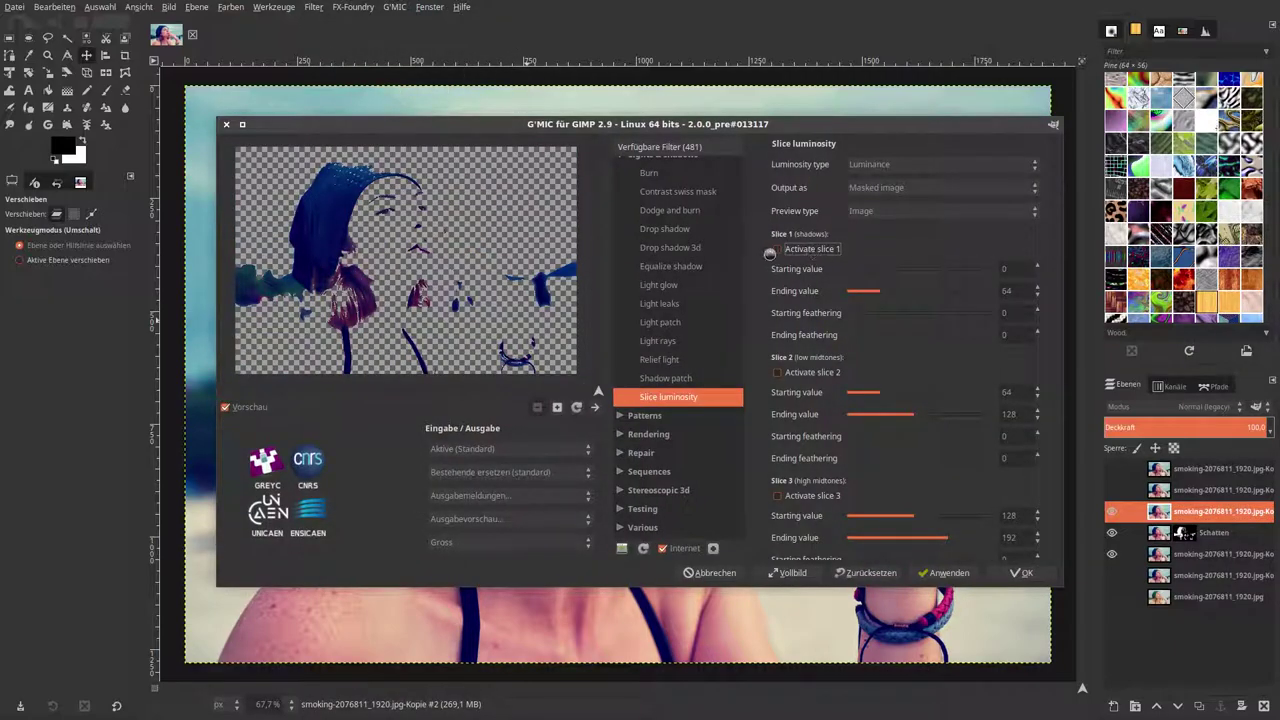
left_click(801, 374)
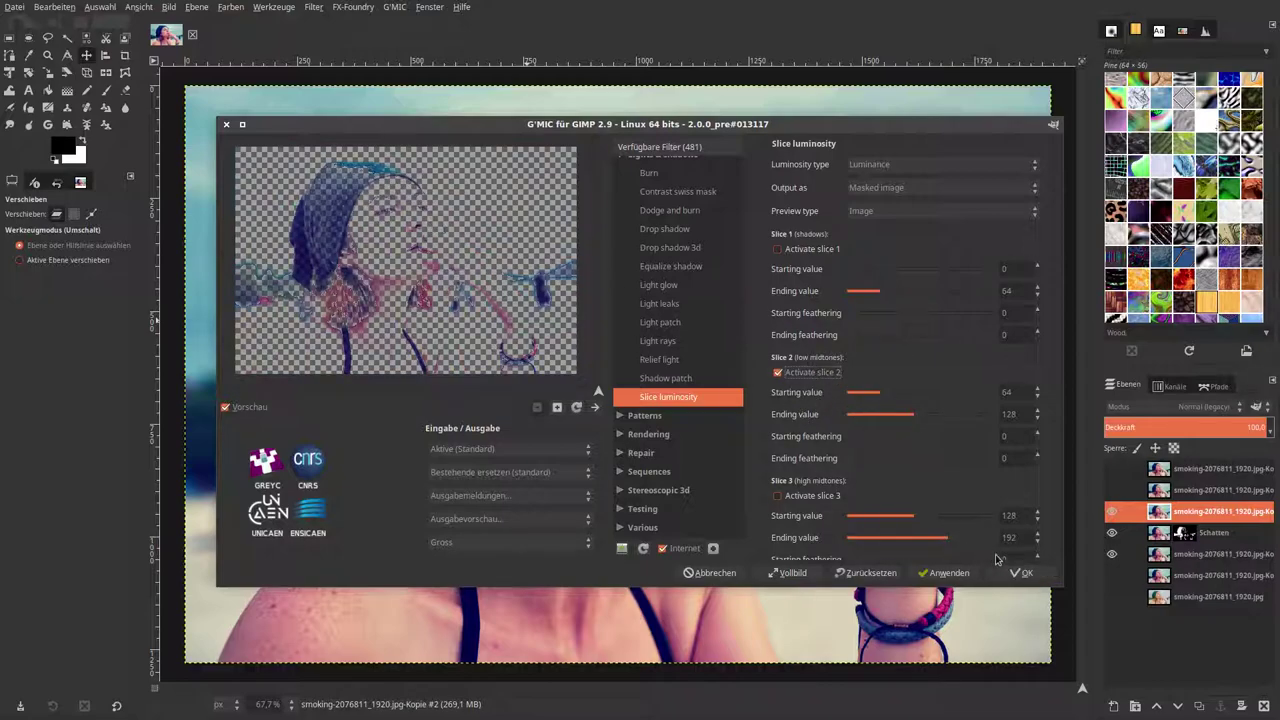
left_click(1022, 572)
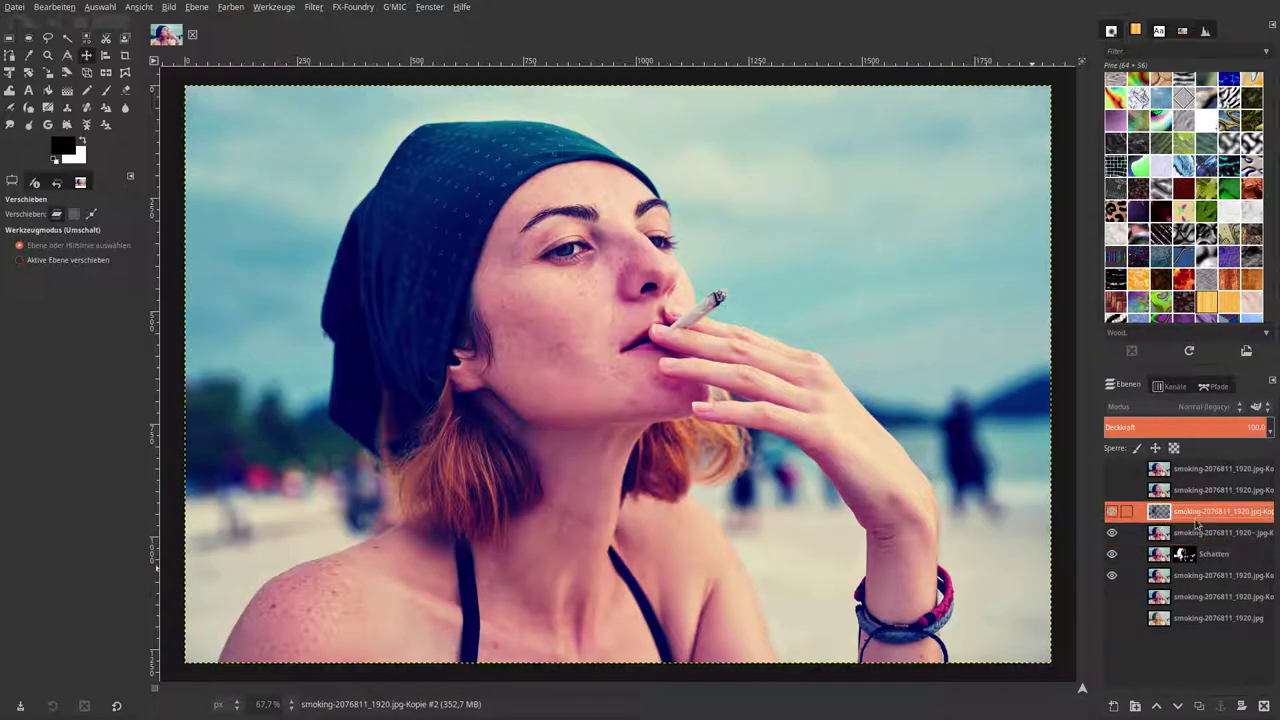
- Mask the photo copy below with a selection from the low-midtones slice's alpha
right_click(1212, 515)
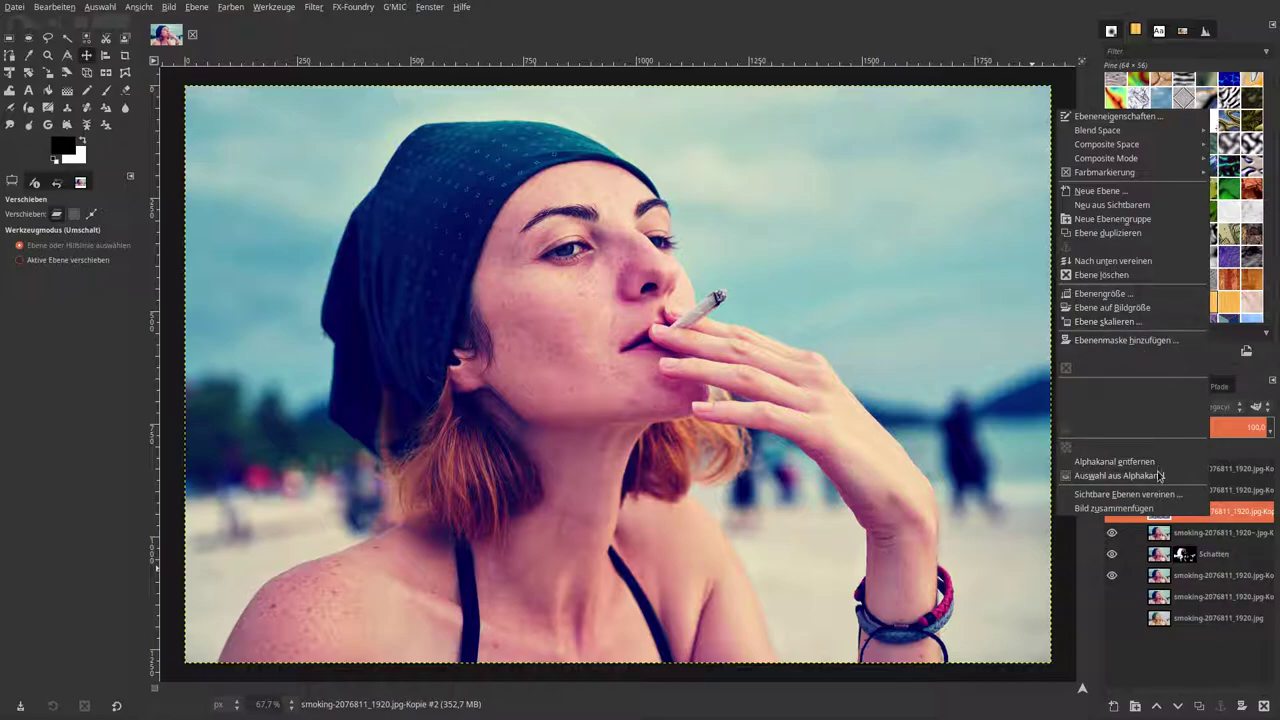
left_click(1159, 476)
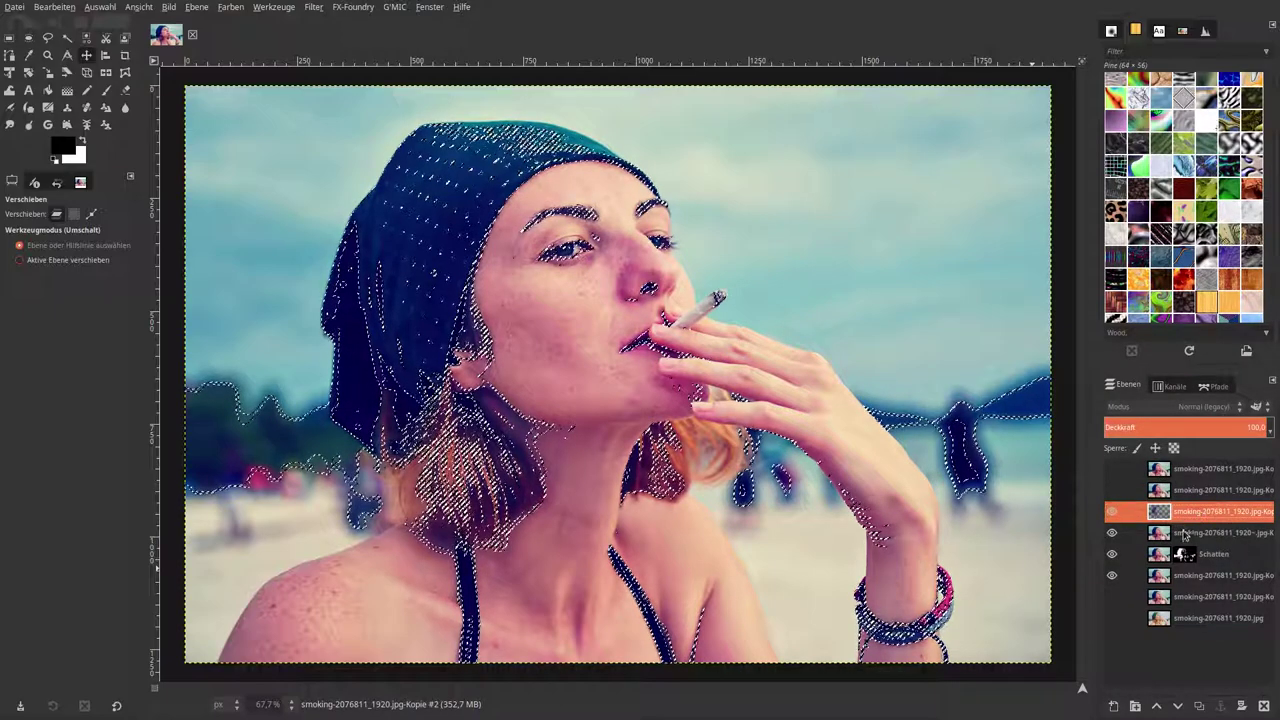
left_click(1185, 533)
right_click(1185, 533)
left_click(1138, 360)
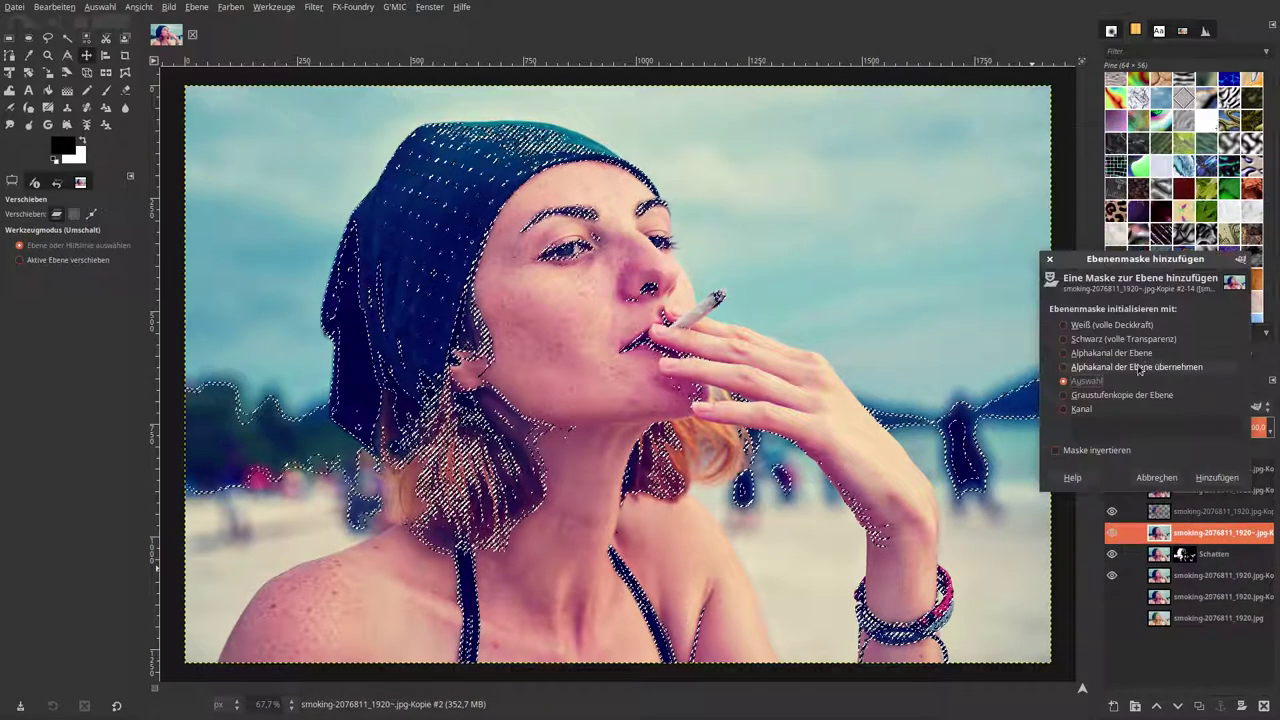
left_click(1217, 477)
- Delete the slice layer, clear the selection, and rename the masked layer 'low midtones'
right_click(1163, 510)
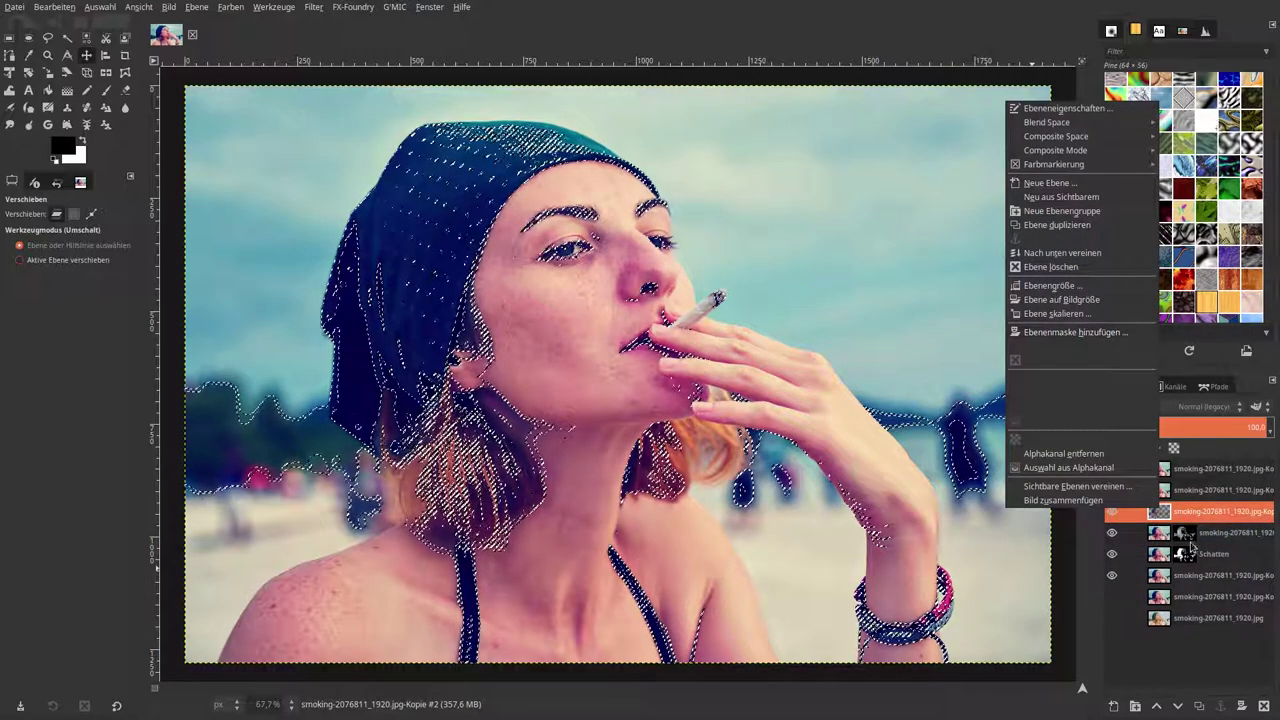
left_click(1180, 488)
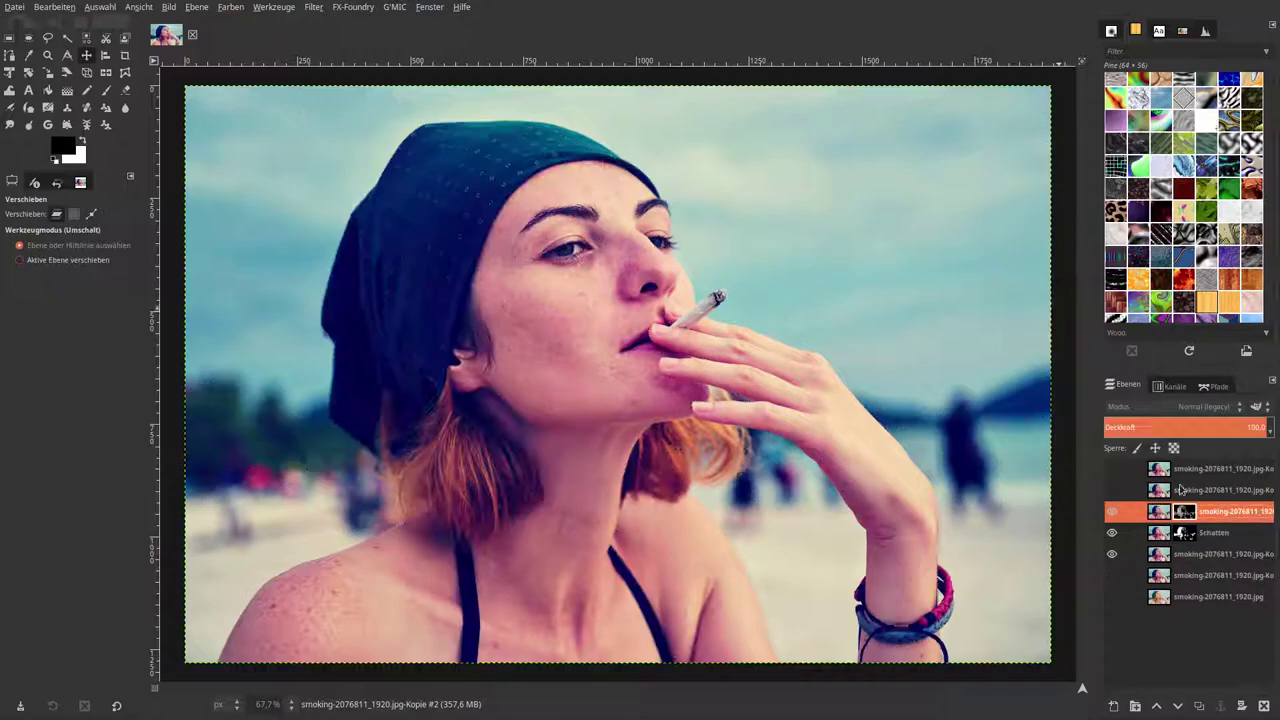
left_click(99, 6)
left_click(120, 36)
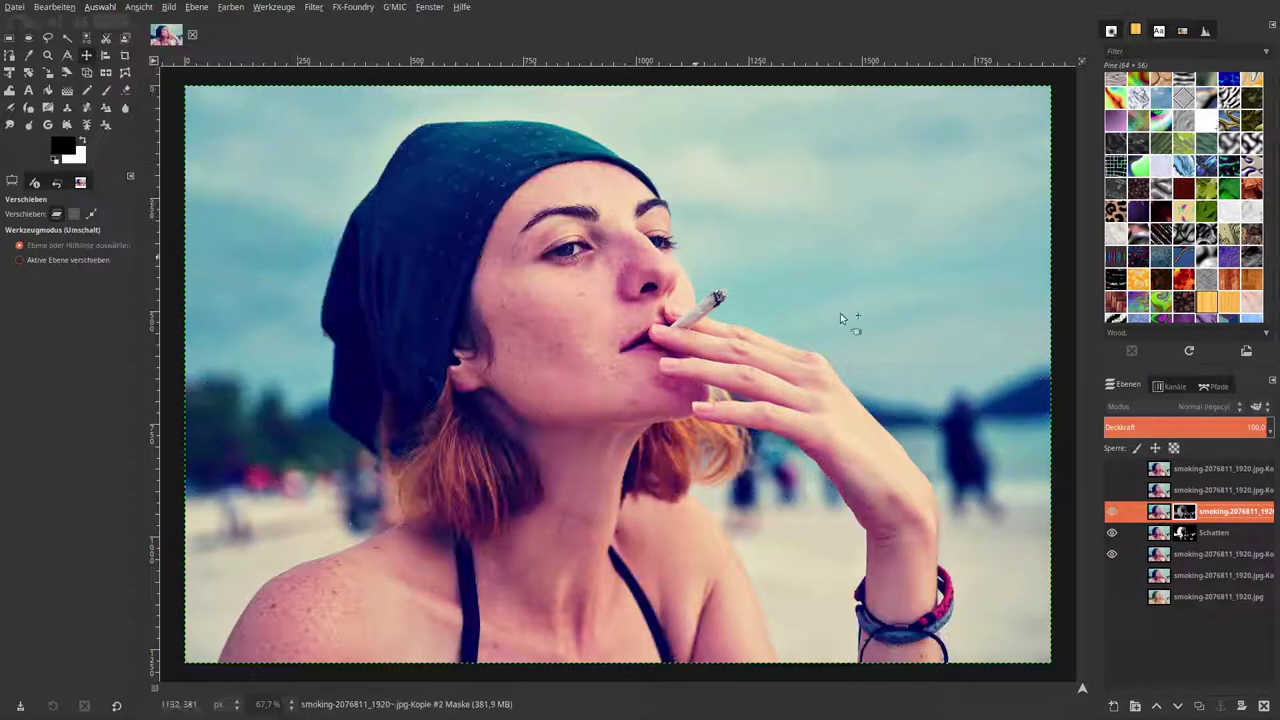
double_click(1228, 512)
key("BackSpace")
type("low midtones")
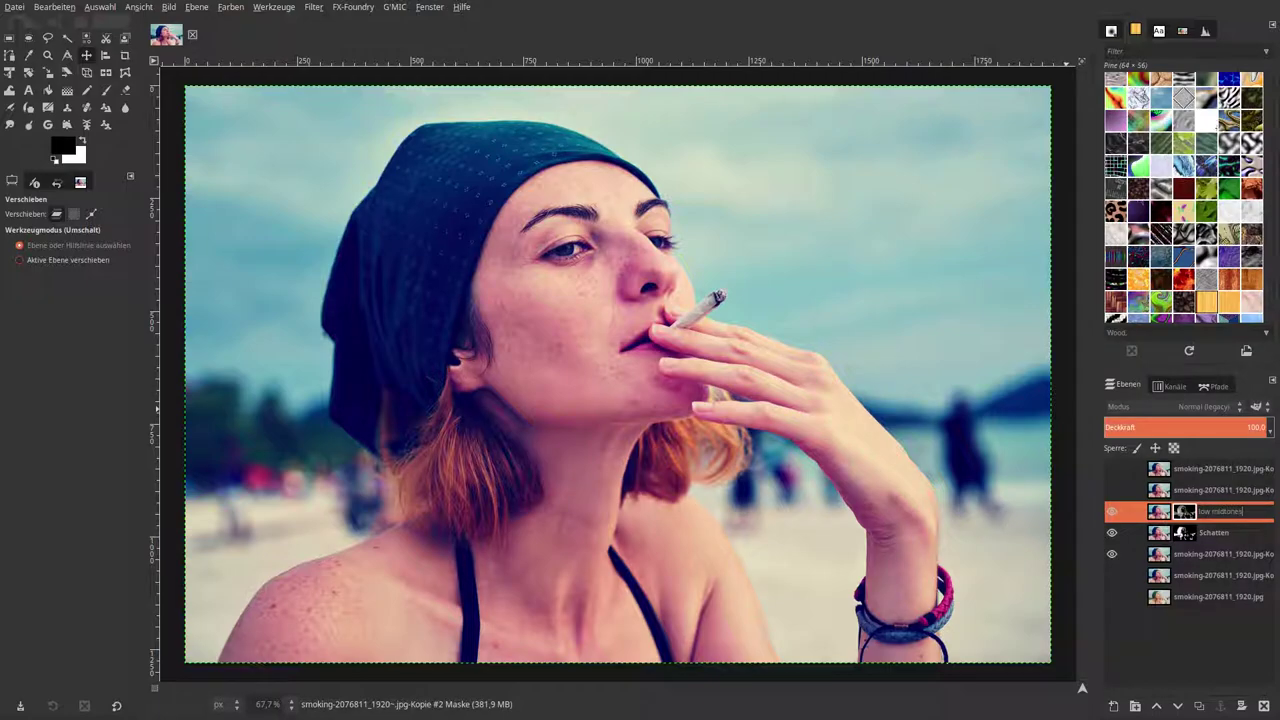
key("Return")
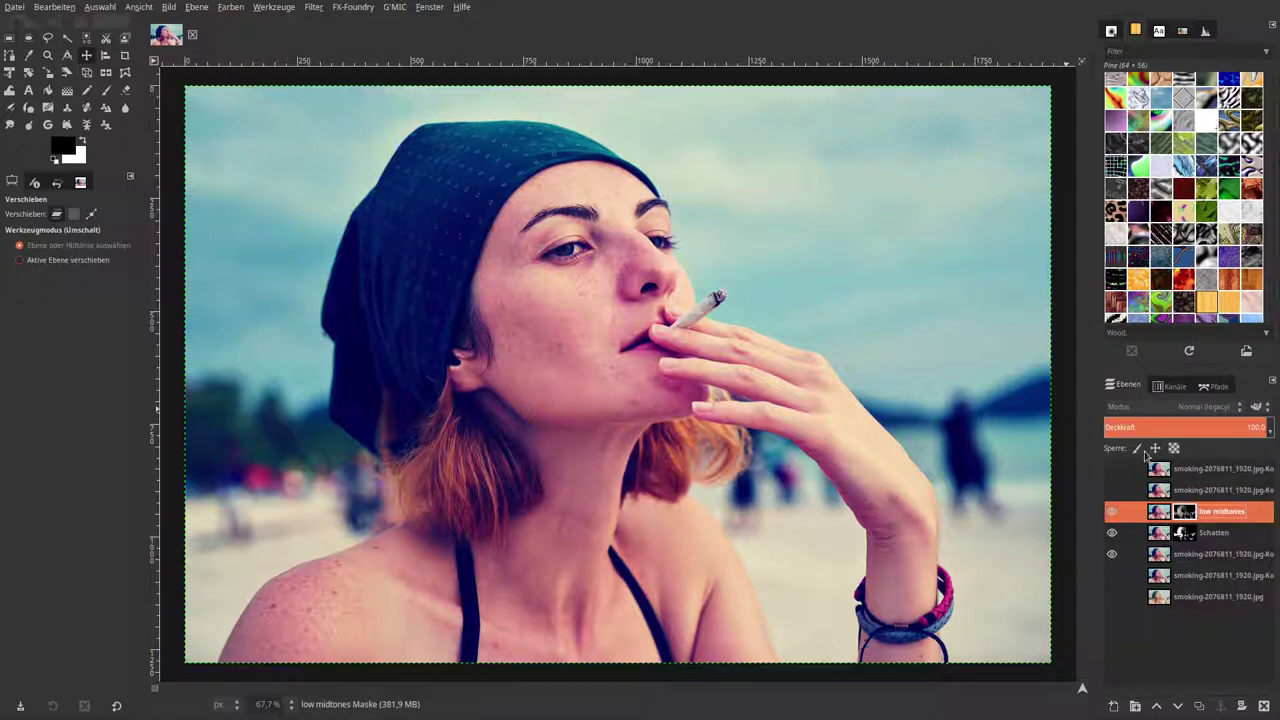
- On the copy above low midtones, rerun Slice luminosity with only the high-midtones slice 3
left_click(1172, 491)
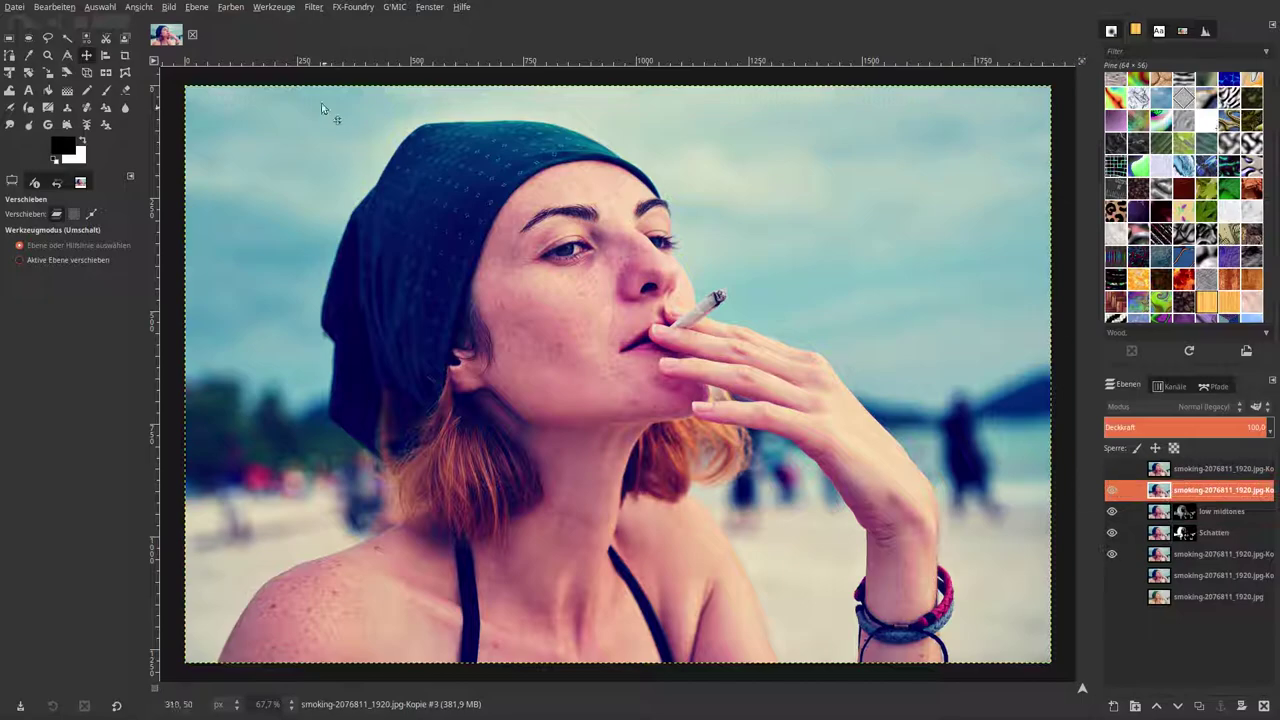
left_click(313, 7)
left_click(328, 36)
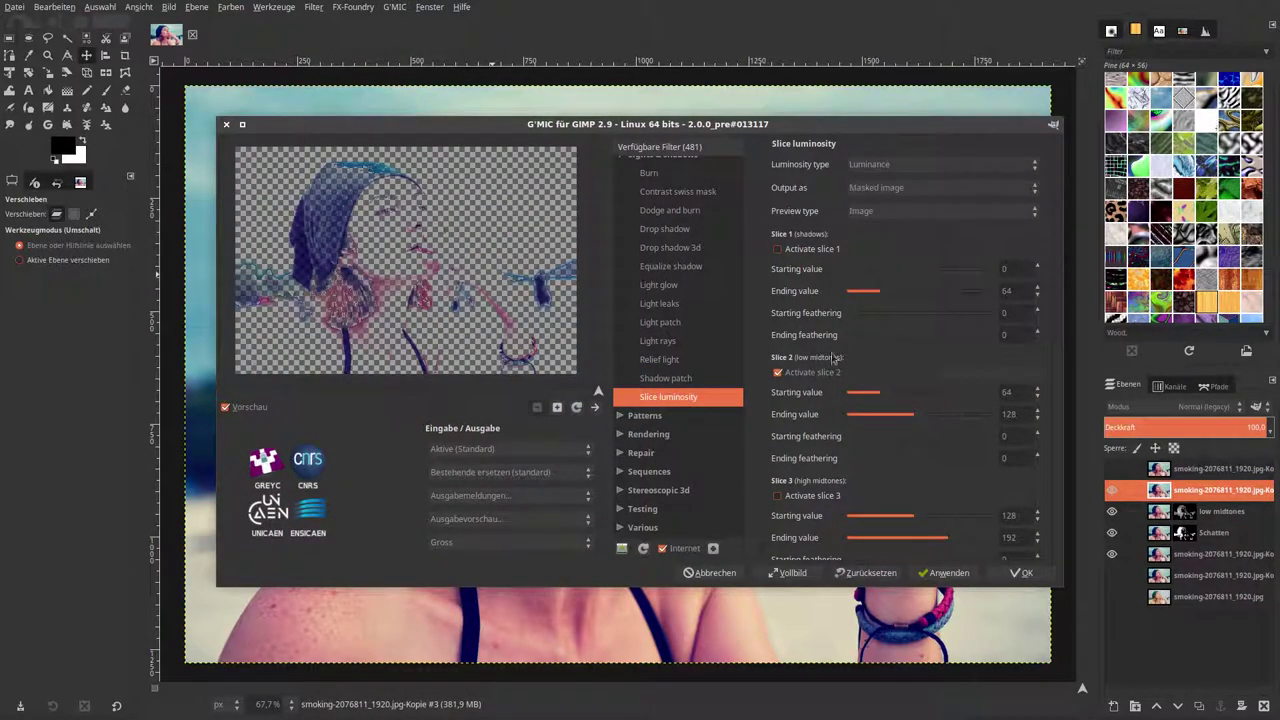
left_click(830, 372)
left_click(822, 495)
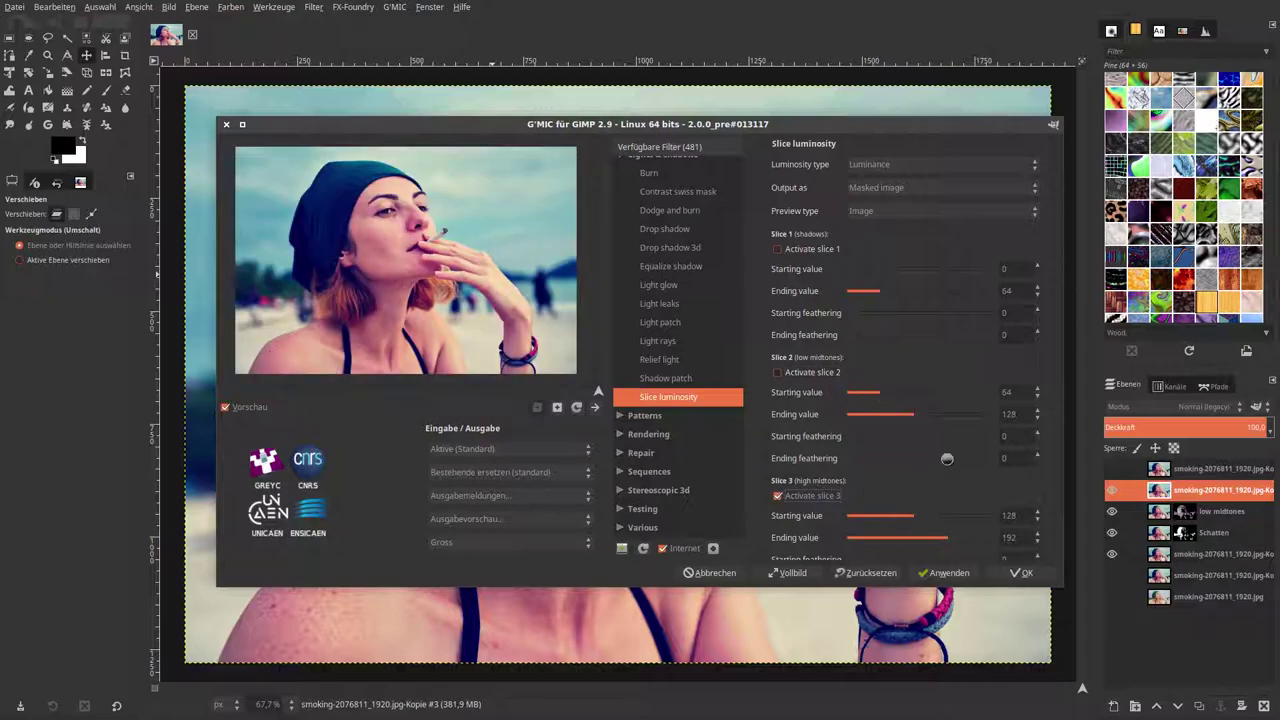
scroll(1057, 338, "down", 2)
scroll(1060, 380, "down", 2)
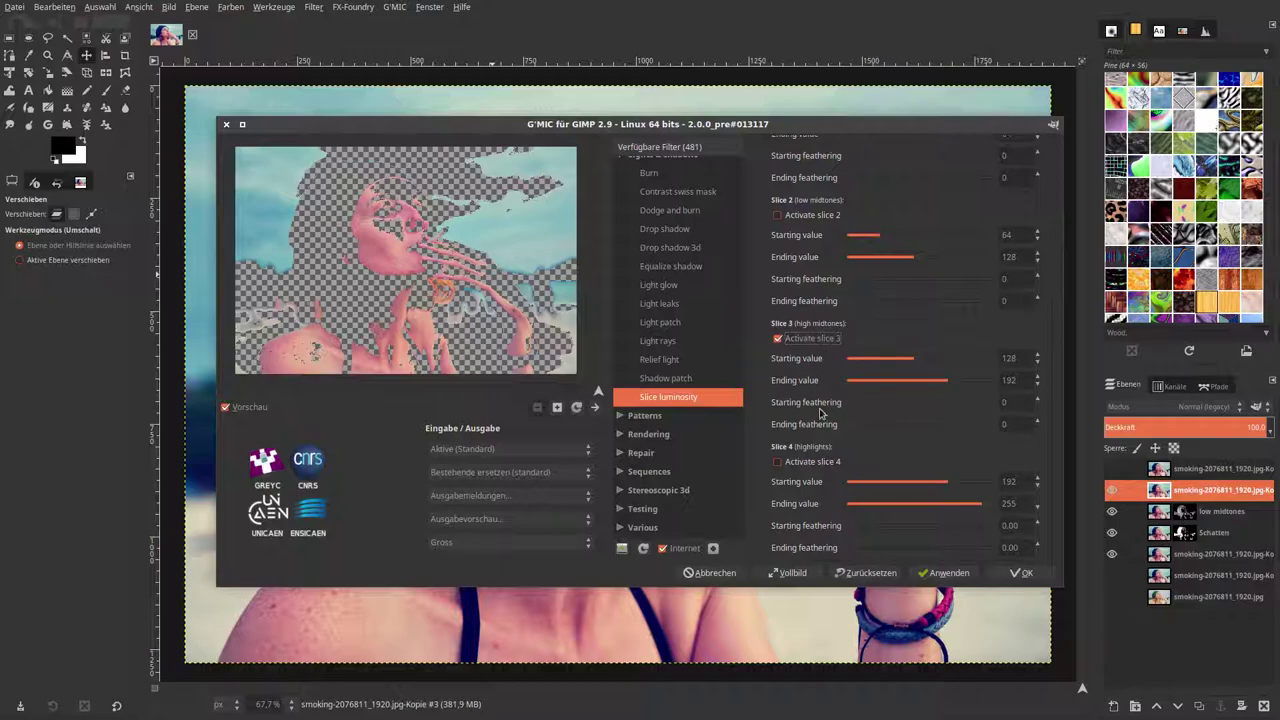
left_click(1024, 573)
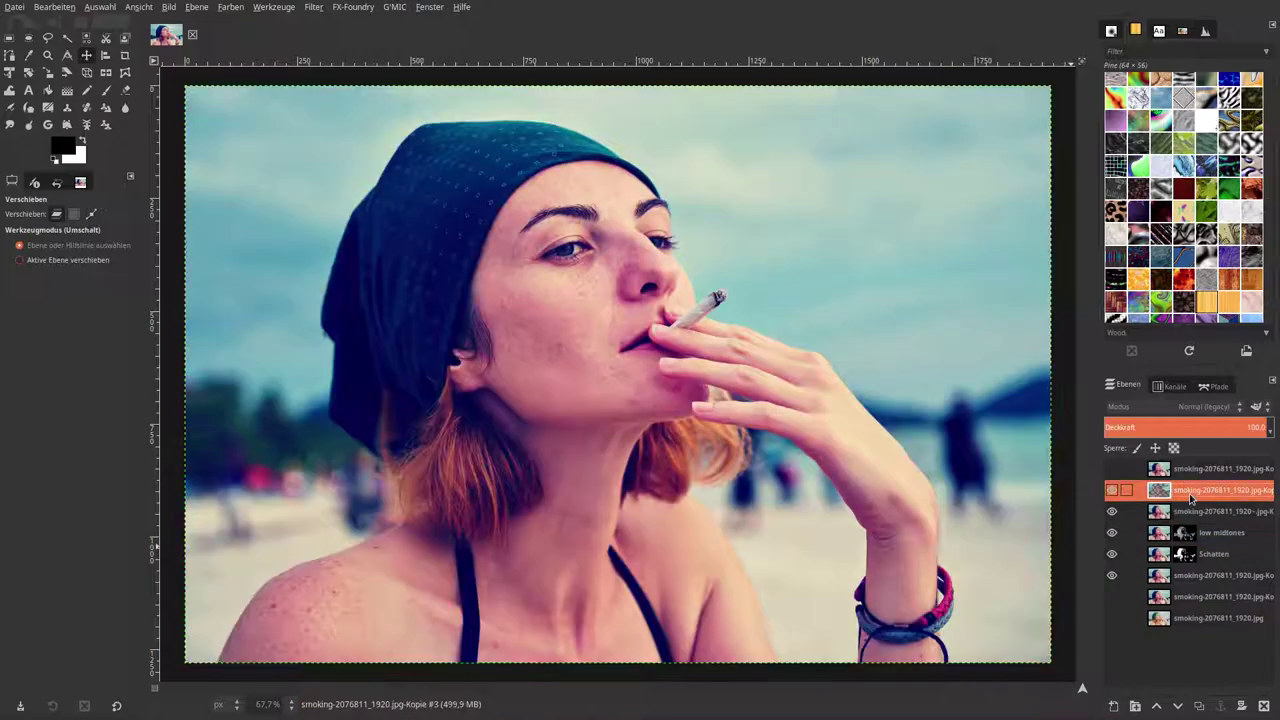
- Mask the copy below with a selection from the high-midtones slice's alpha
right_click(1188, 490)
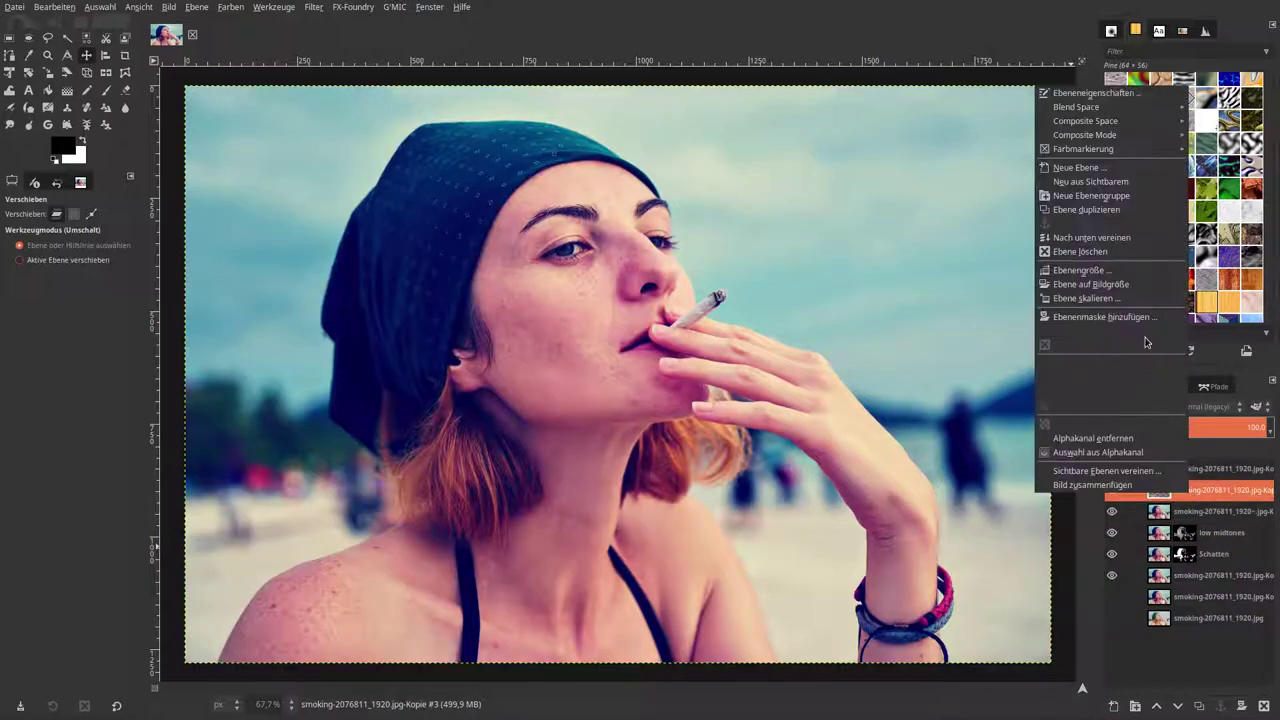
left_click(1143, 453)
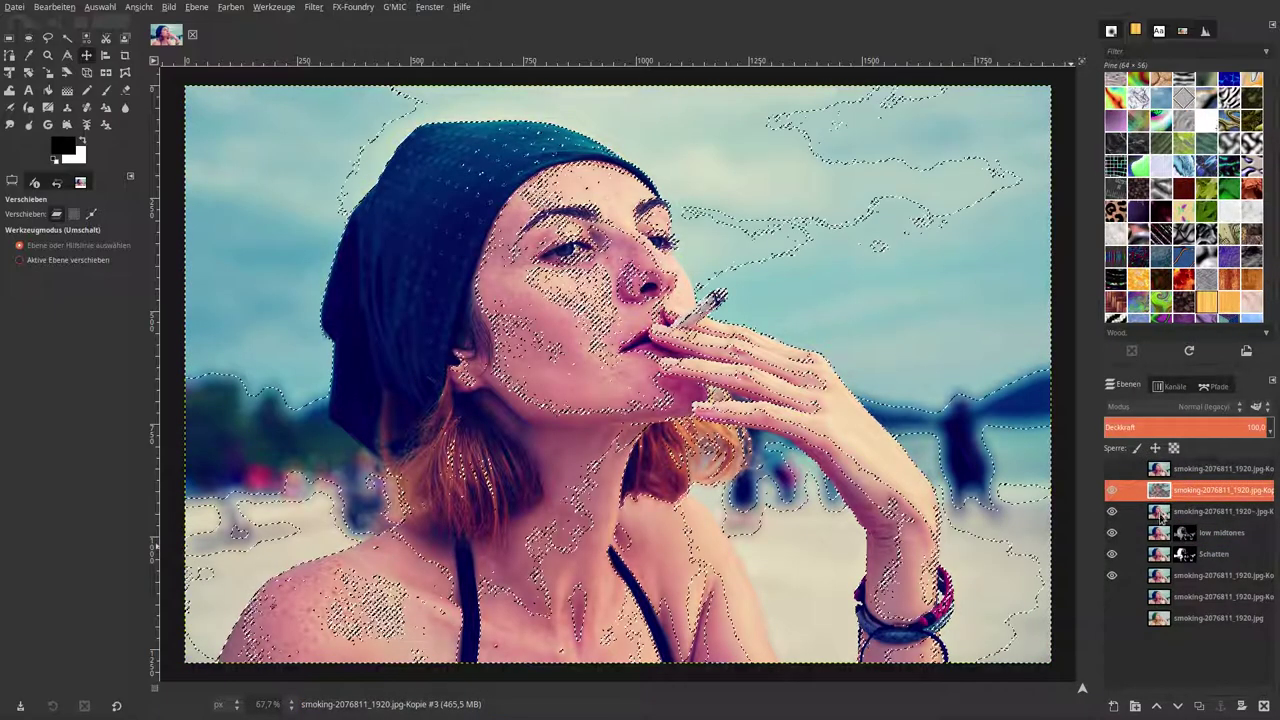
right_click(1187, 513)
left_click(1110, 334)
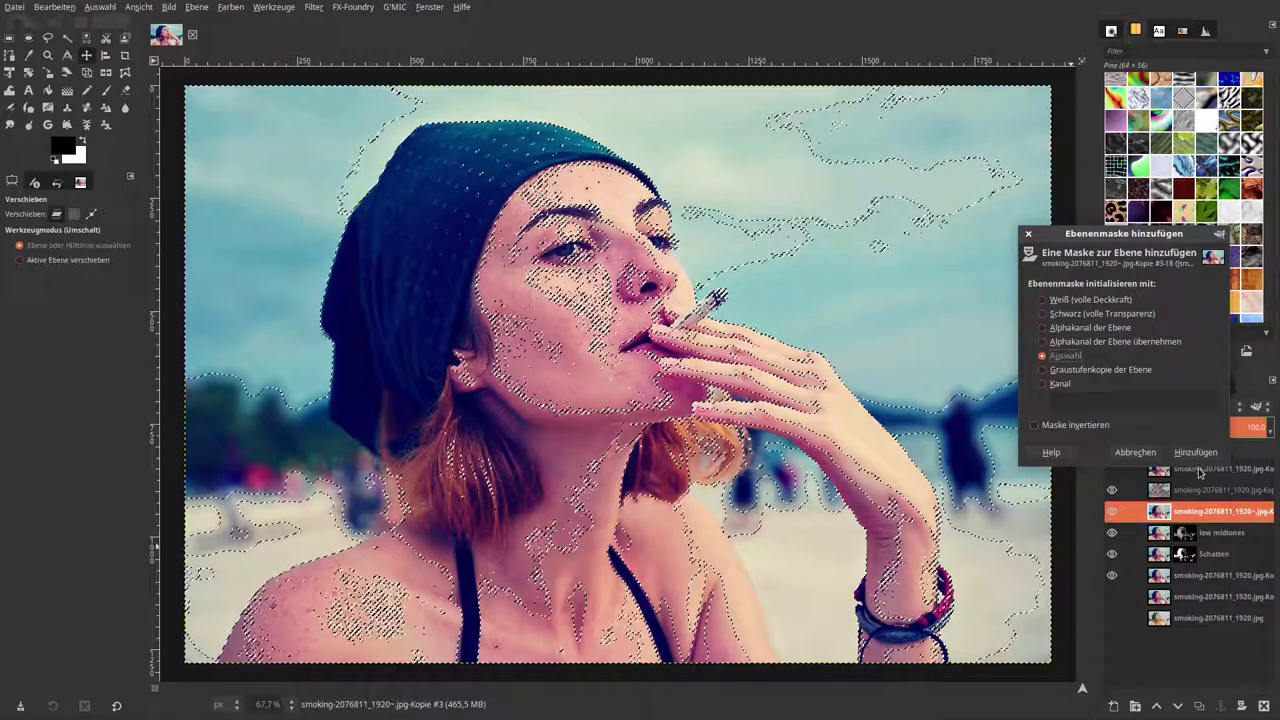
left_click(1196, 451)
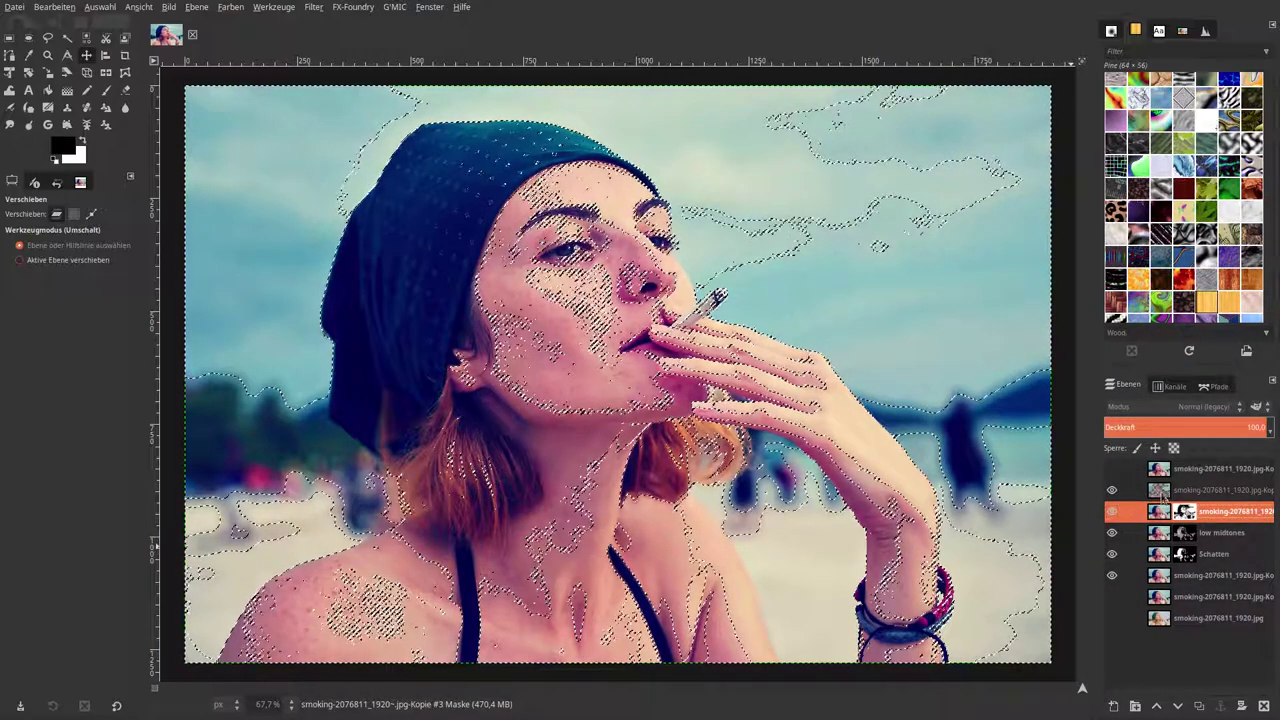
- Delete the slice layer, clear the selection, and rename the masked layer 'high midtones'
right_click(1157, 490)
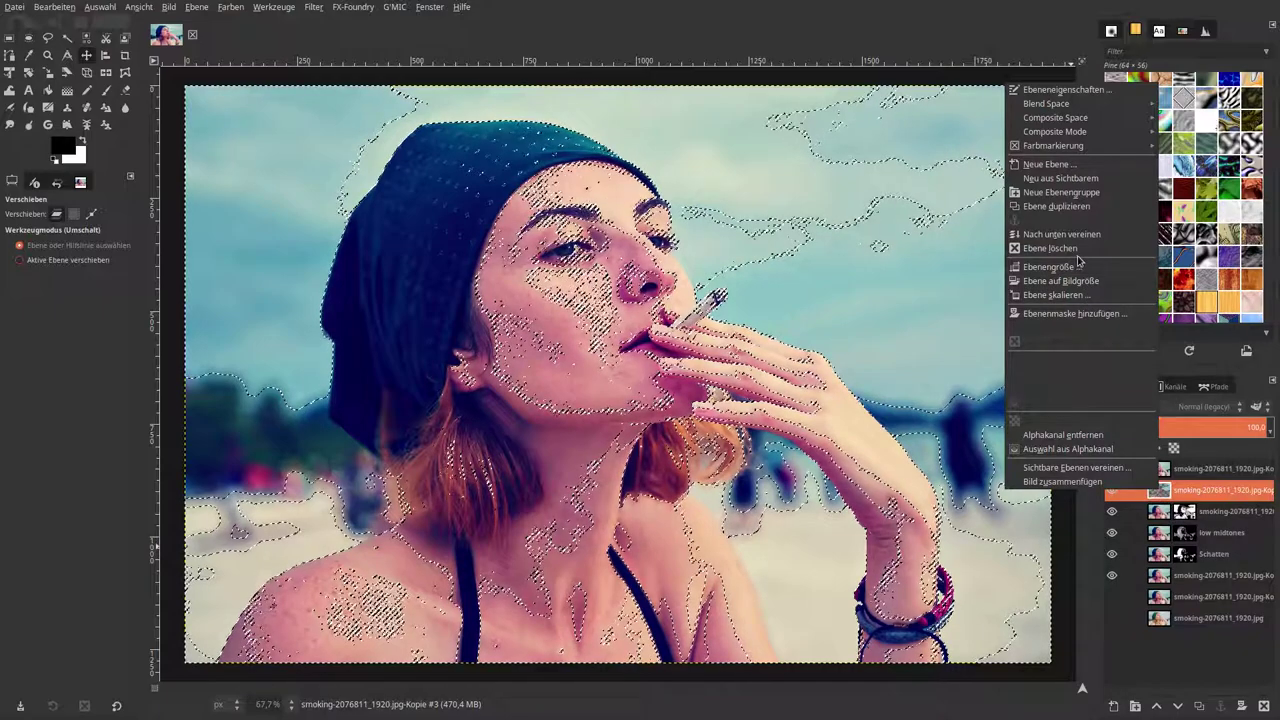
left_click(1050, 248)
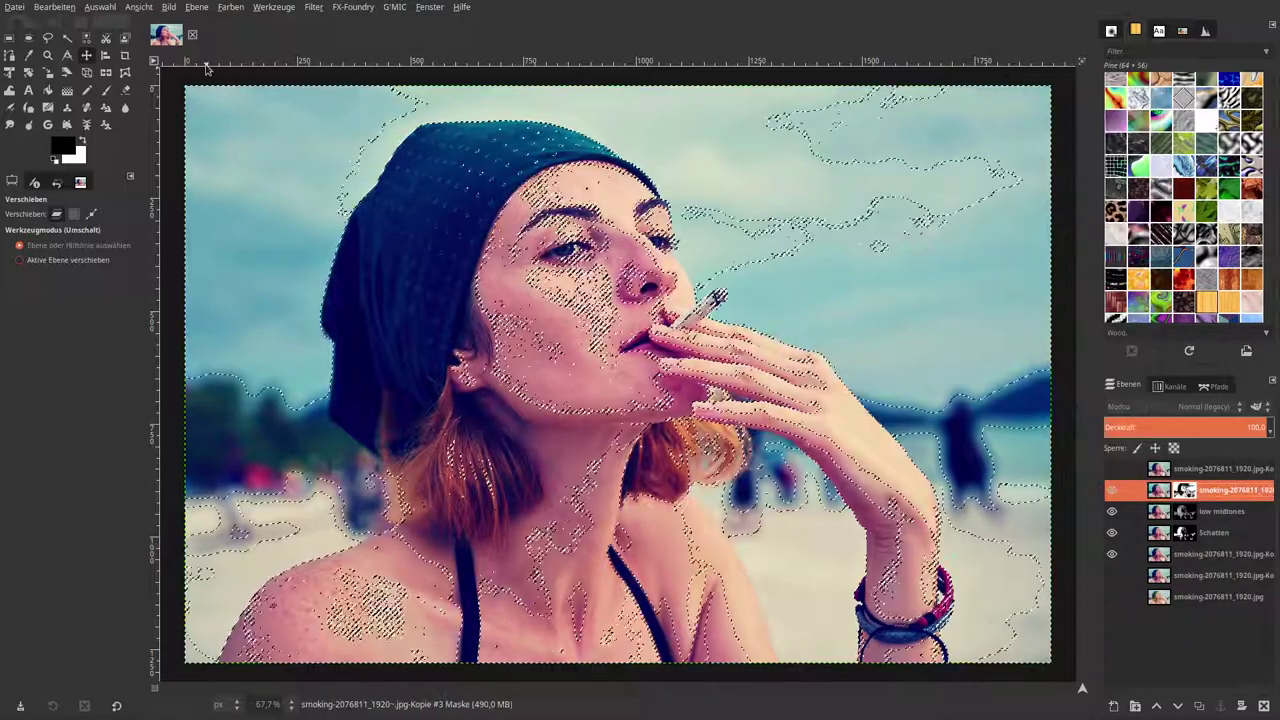
left_click(100, 6)
left_click(110, 36)
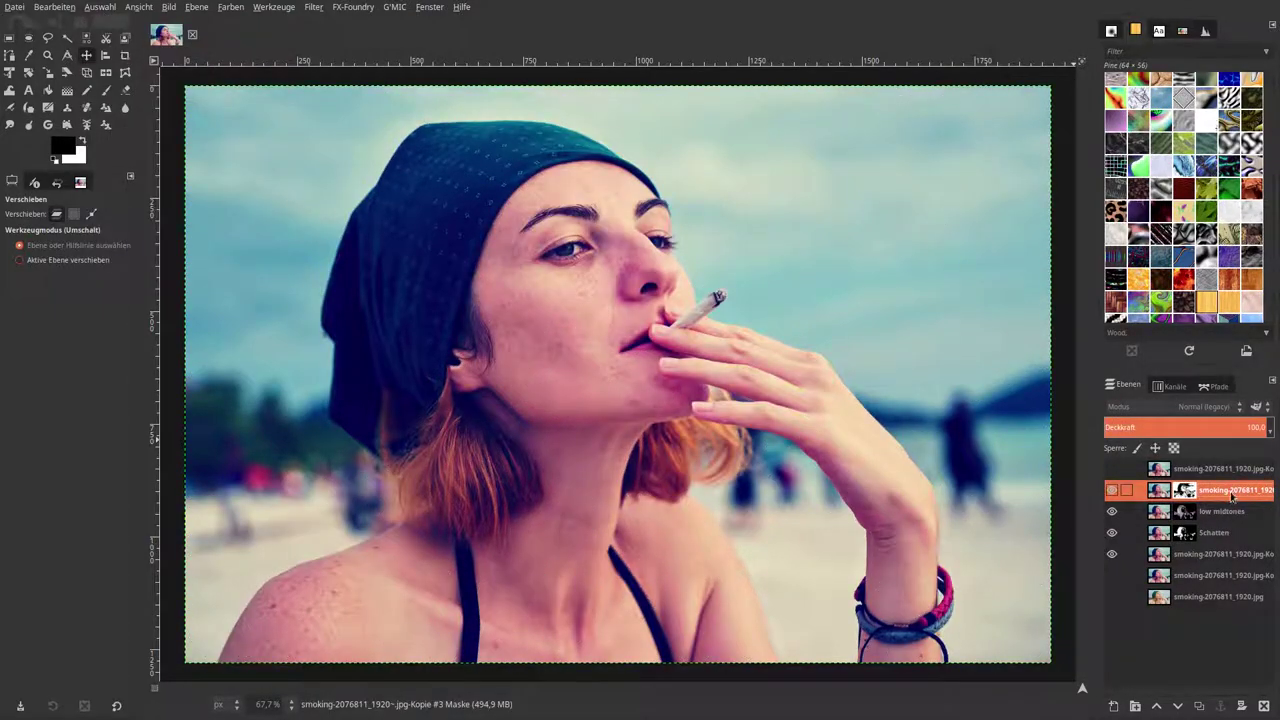
double_click(1232, 494)
key("BackSpace")
type("high midtones")
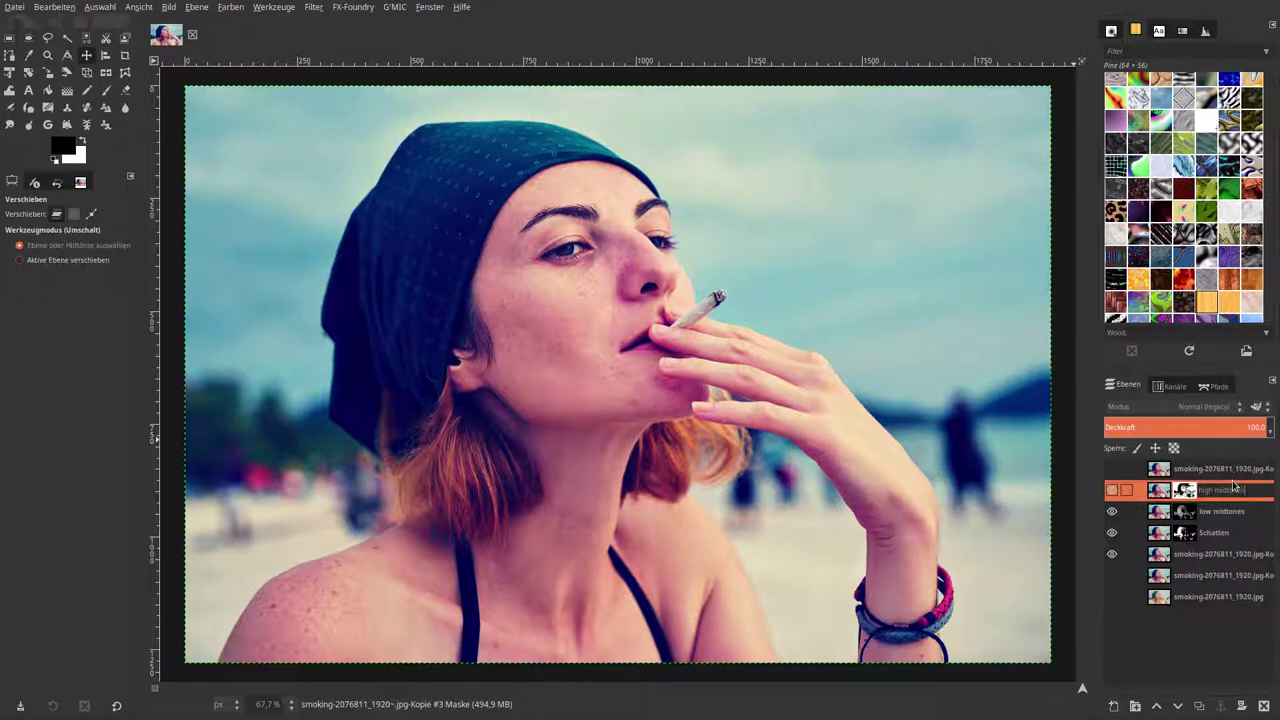
key("Return")
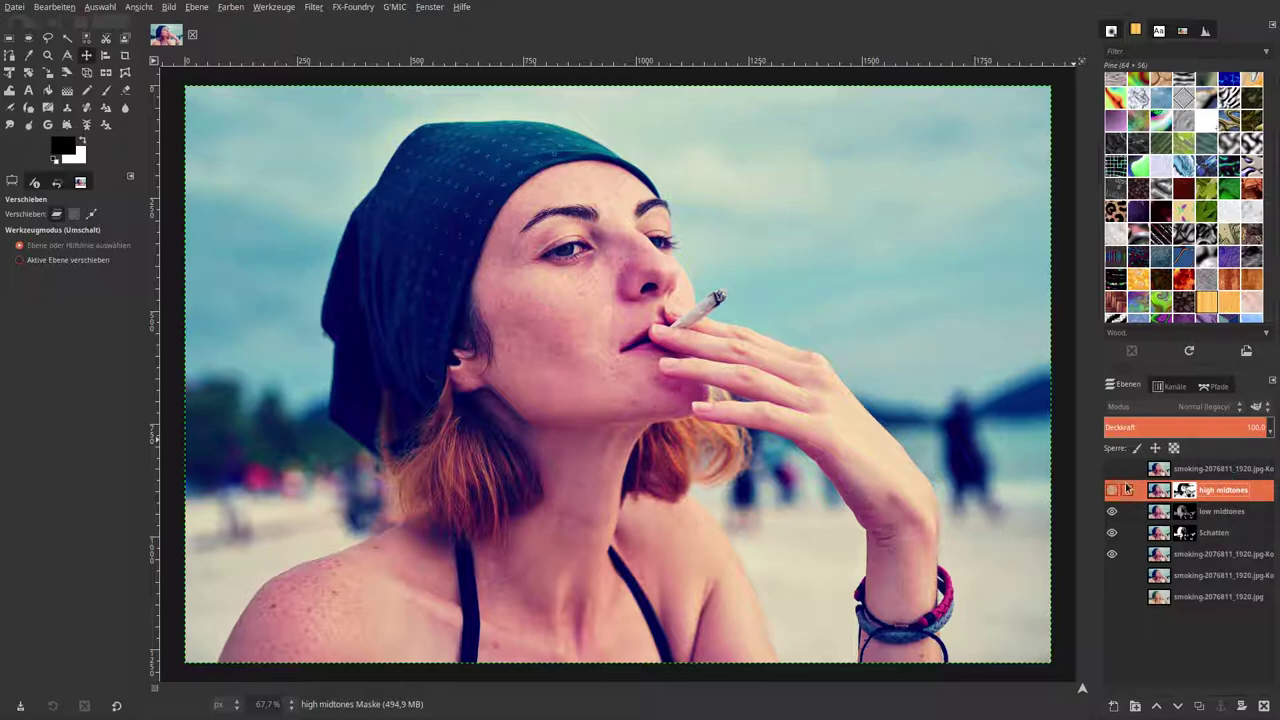
left_click(1162, 471)
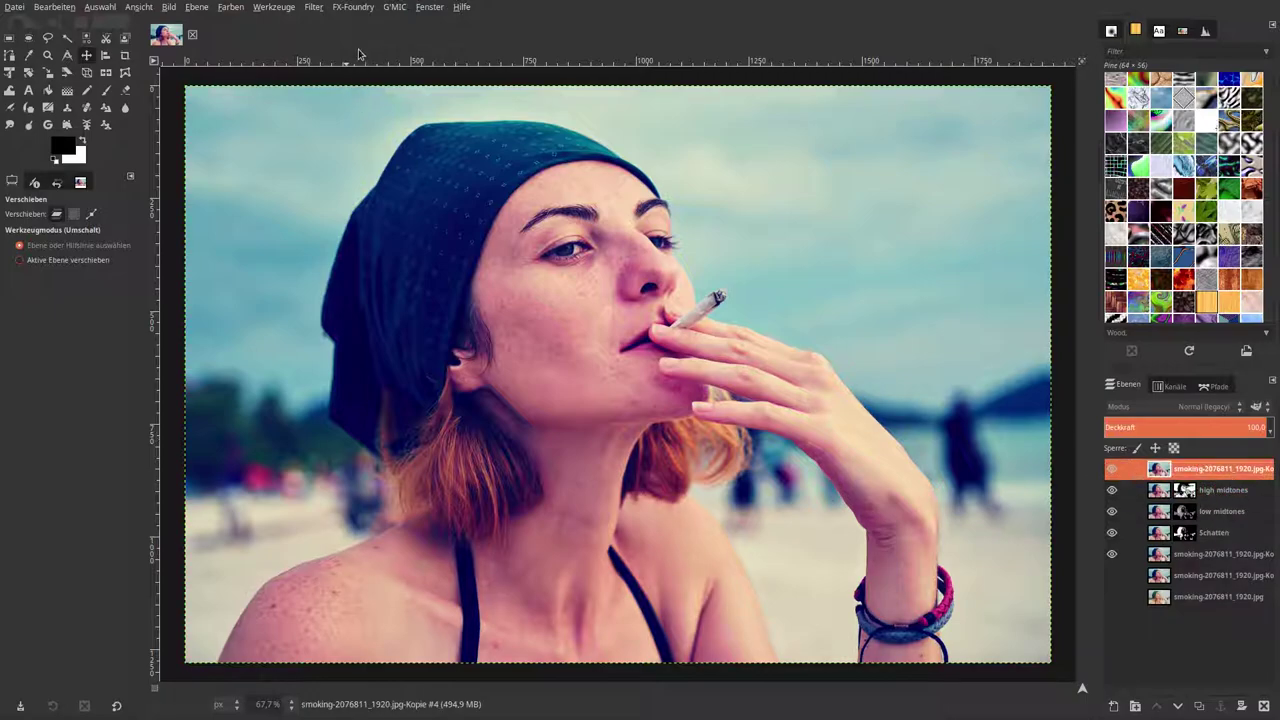
- Rerun Slice luminosity with only the highlights slice 4 enabled
left_click(408, 21)
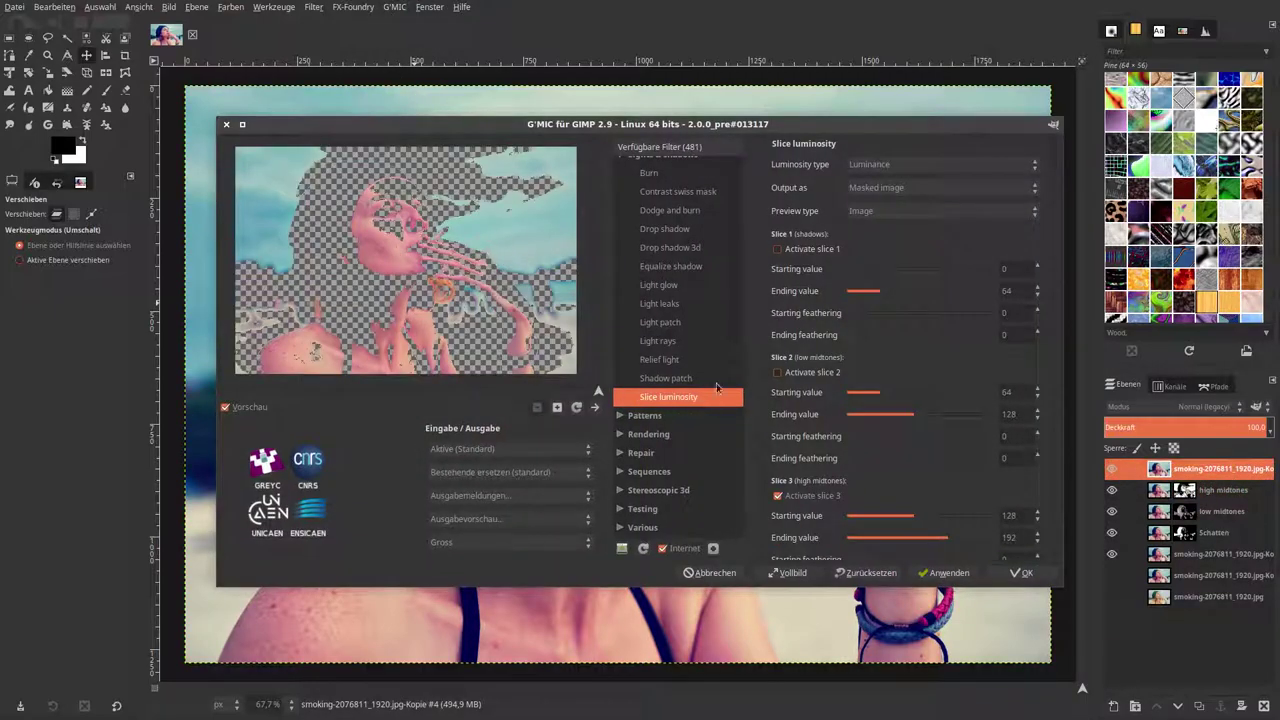
left_click(795, 495)
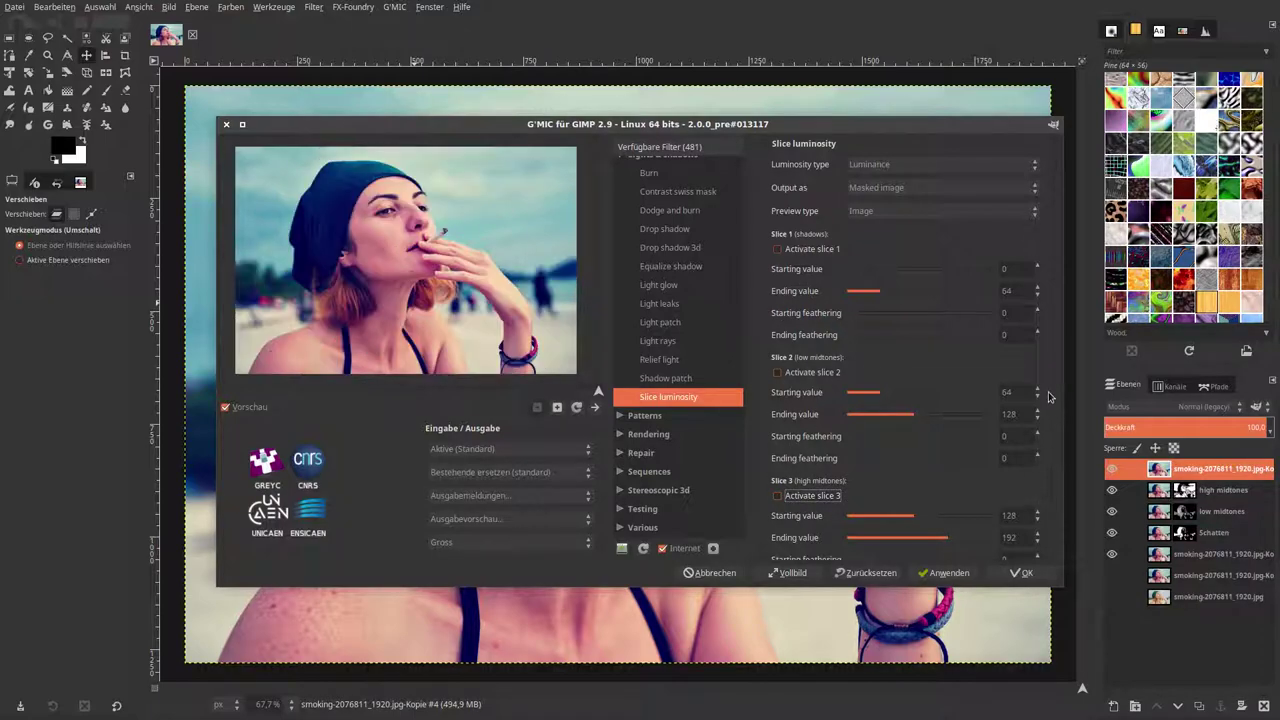
scroll(1058, 353, "down", 2)
scroll(1058, 353, "down", 1)
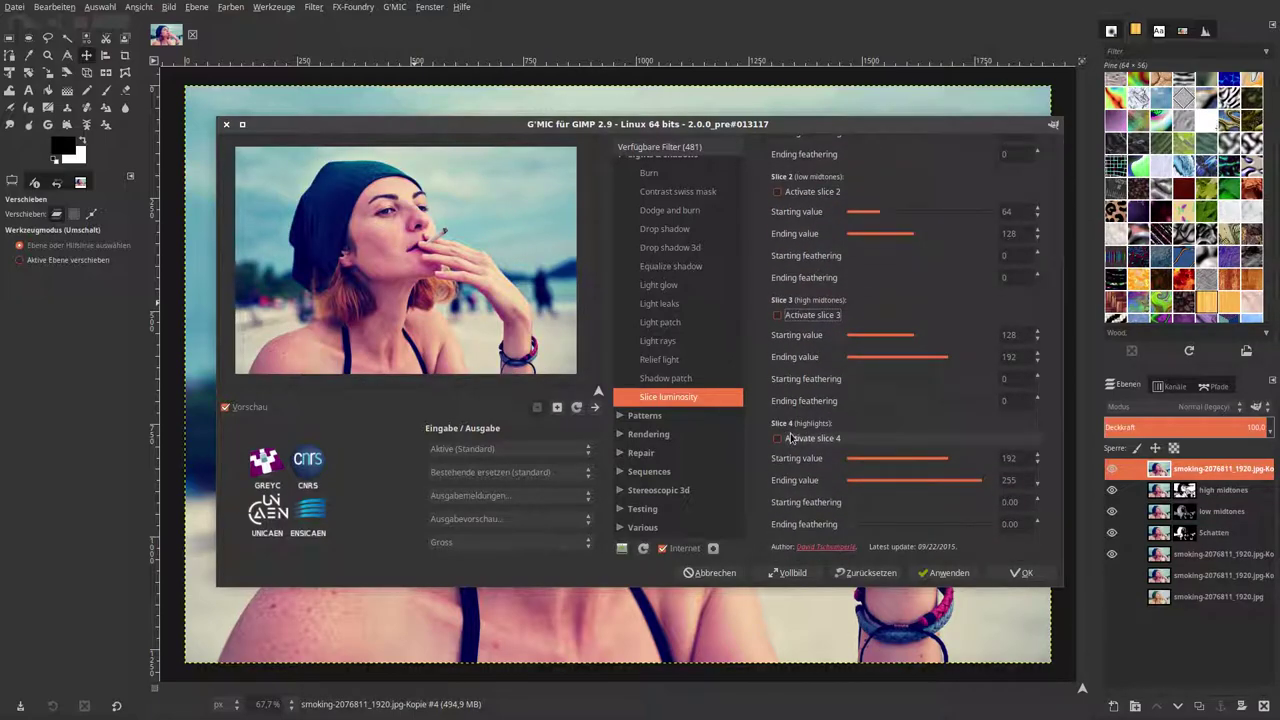
left_click(778, 438)
left_click(1020, 573)
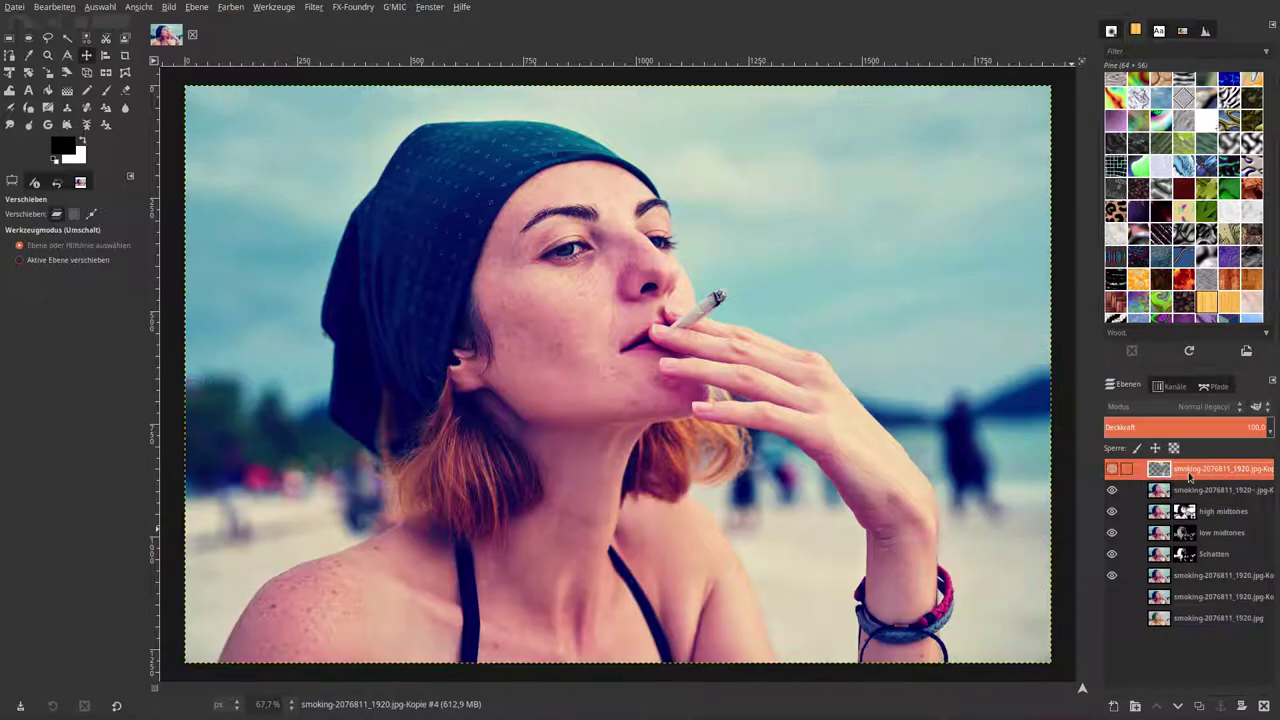
- Mask the top photo copy with a selection from the highlights slice's alpha
right_click(1203, 477)
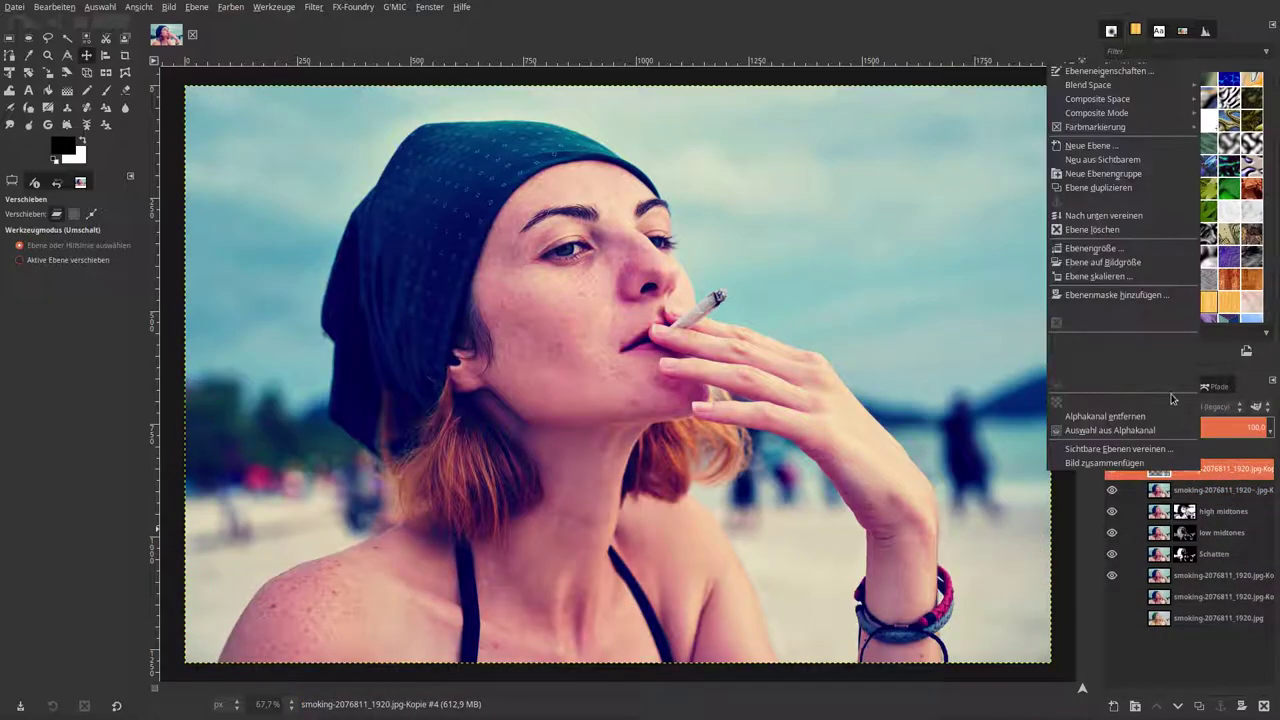
left_click(1165, 432)
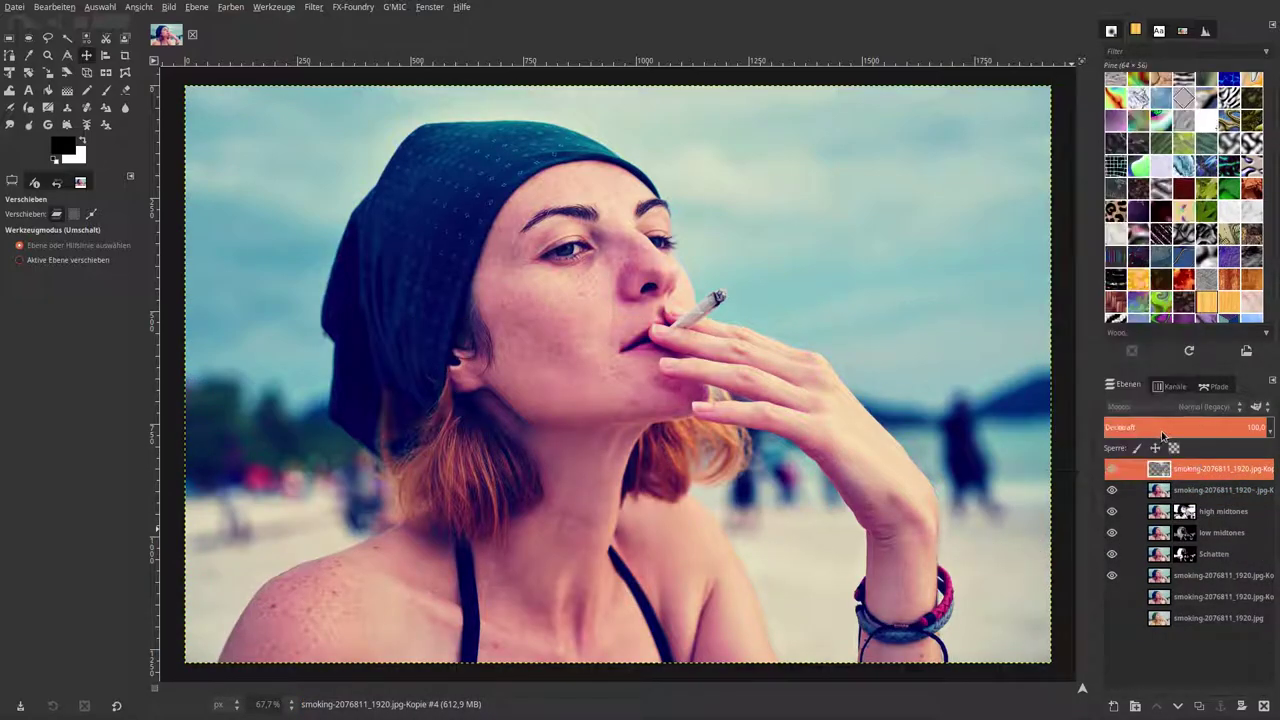
left_click(1192, 490)
right_click(1192, 490)
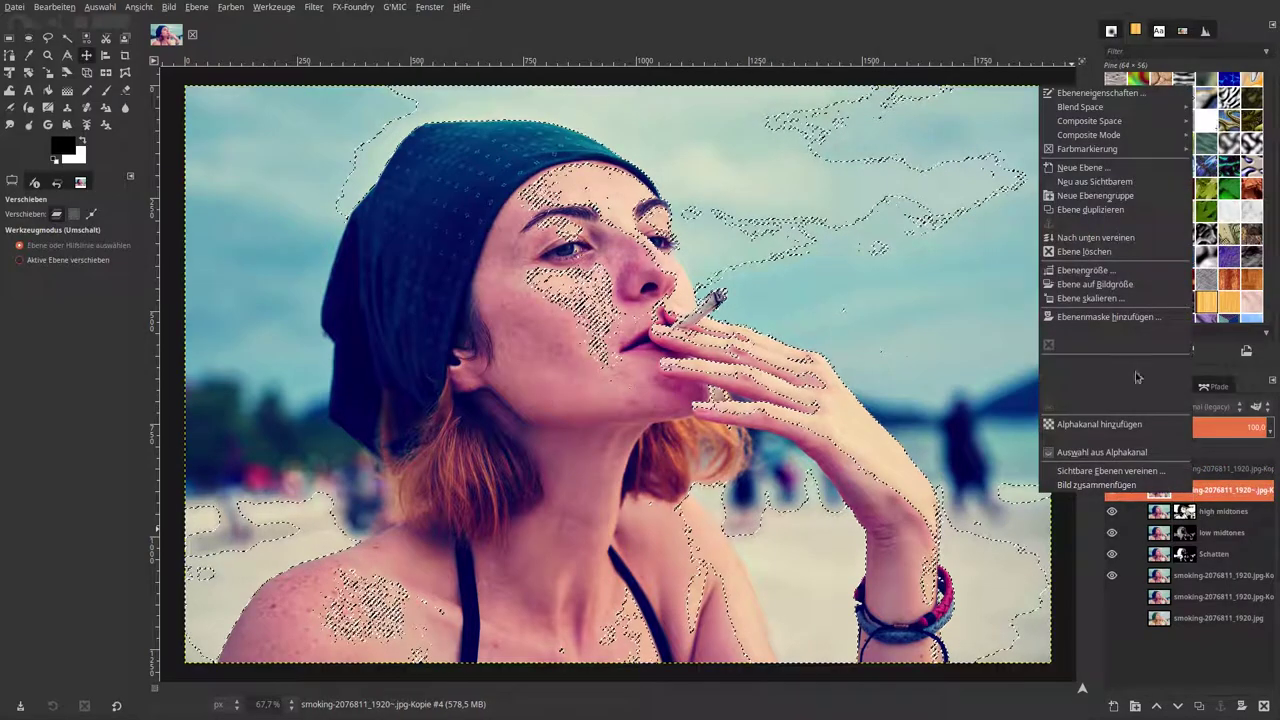
left_click(1108, 316)
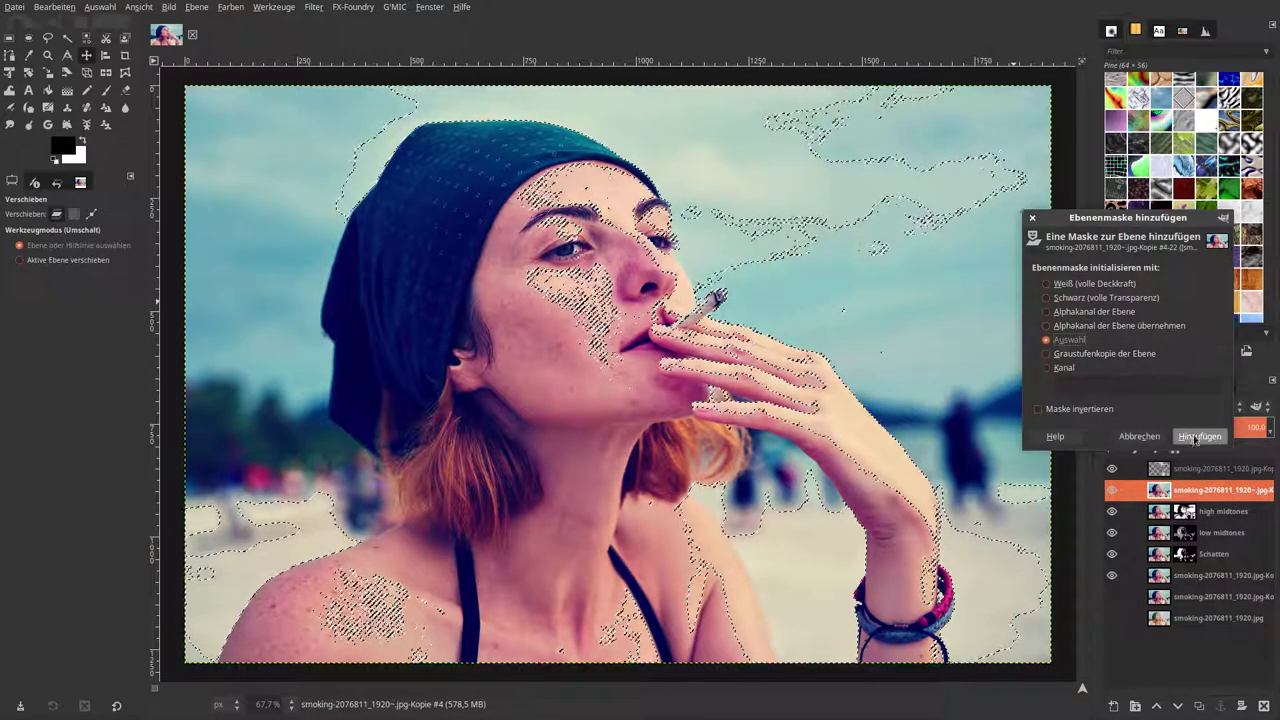
left_click(1199, 436)
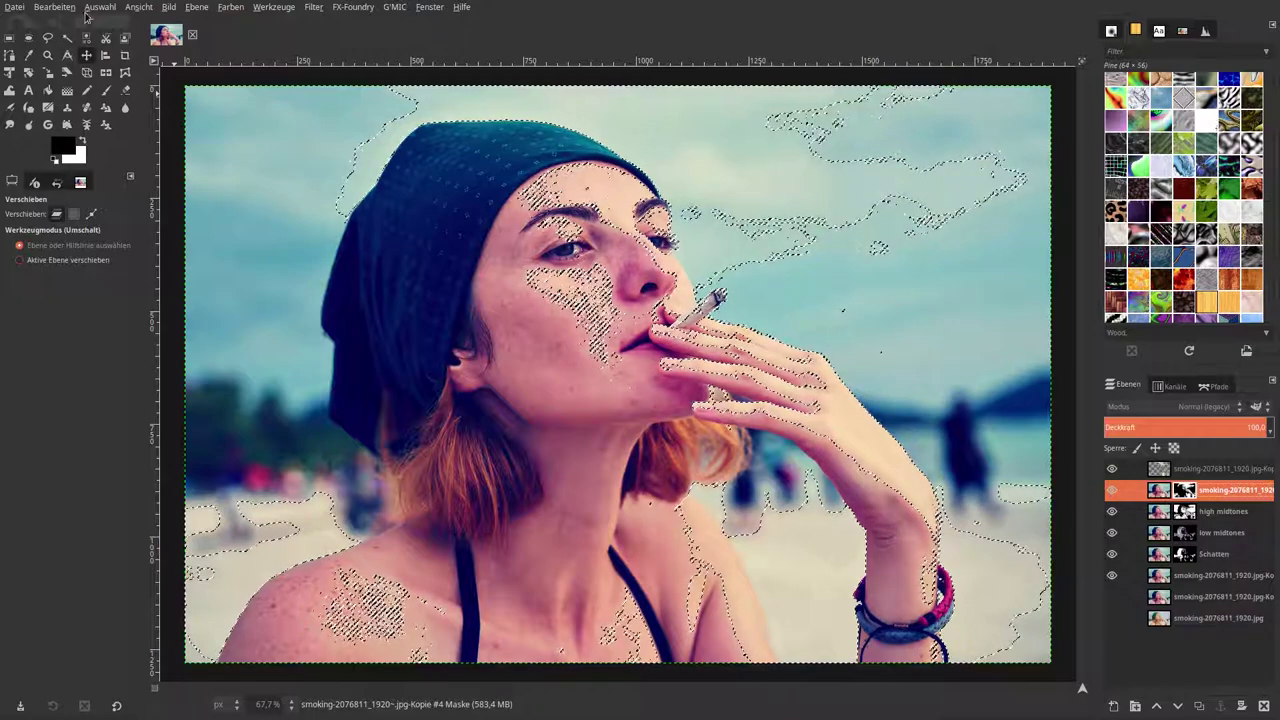
- Clear the selection and delete the temporary highlights slice layer
key("alt+a")
key("n")
right_click(1166, 469)
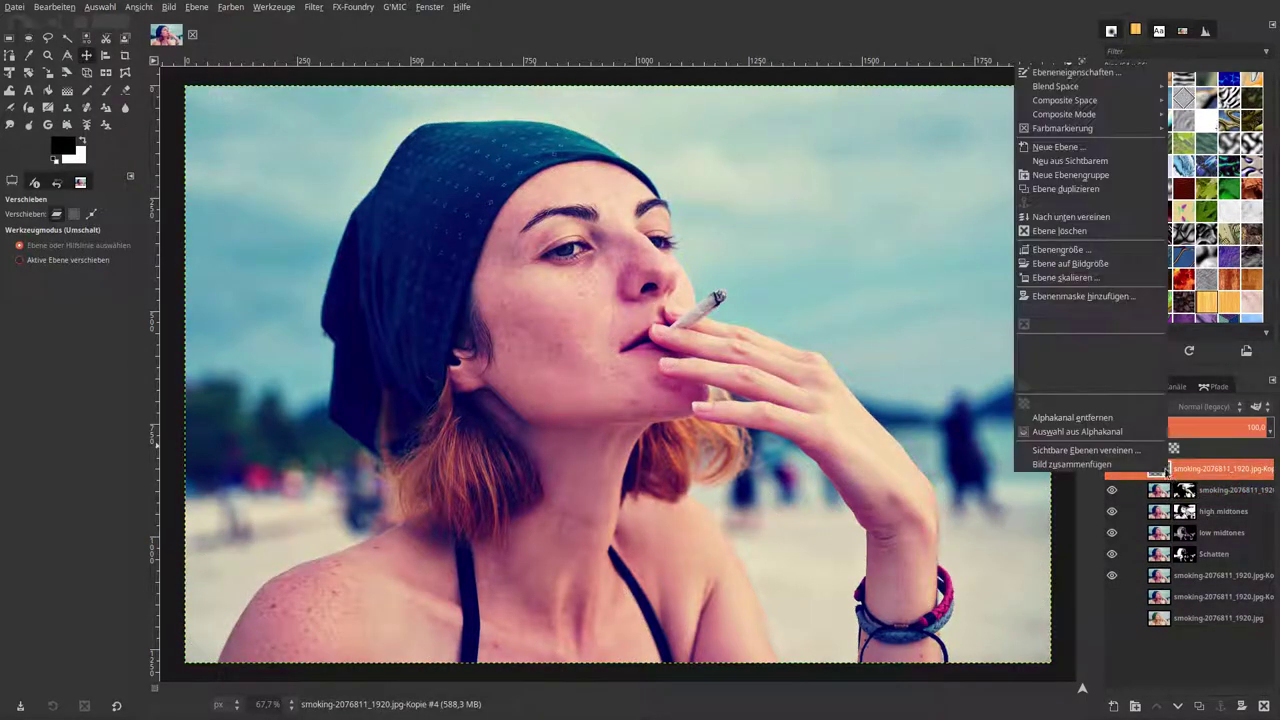
left_click(1068, 231)
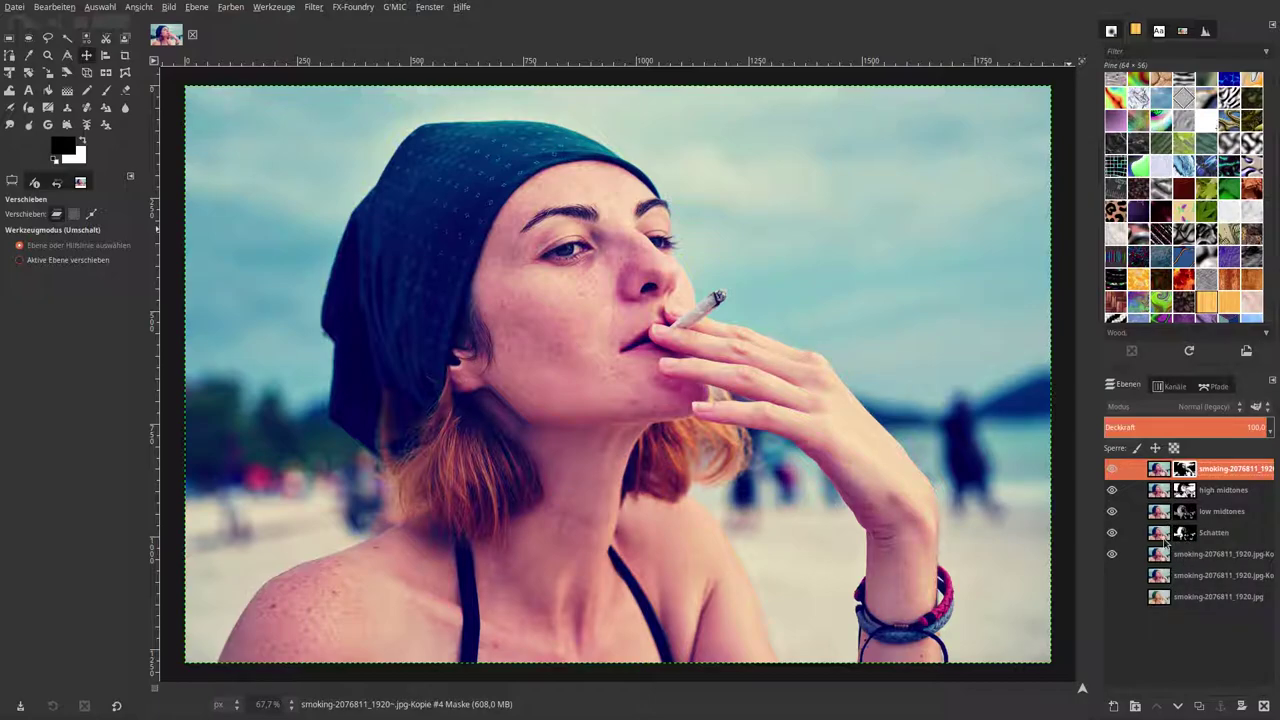
left_click(1166, 538)
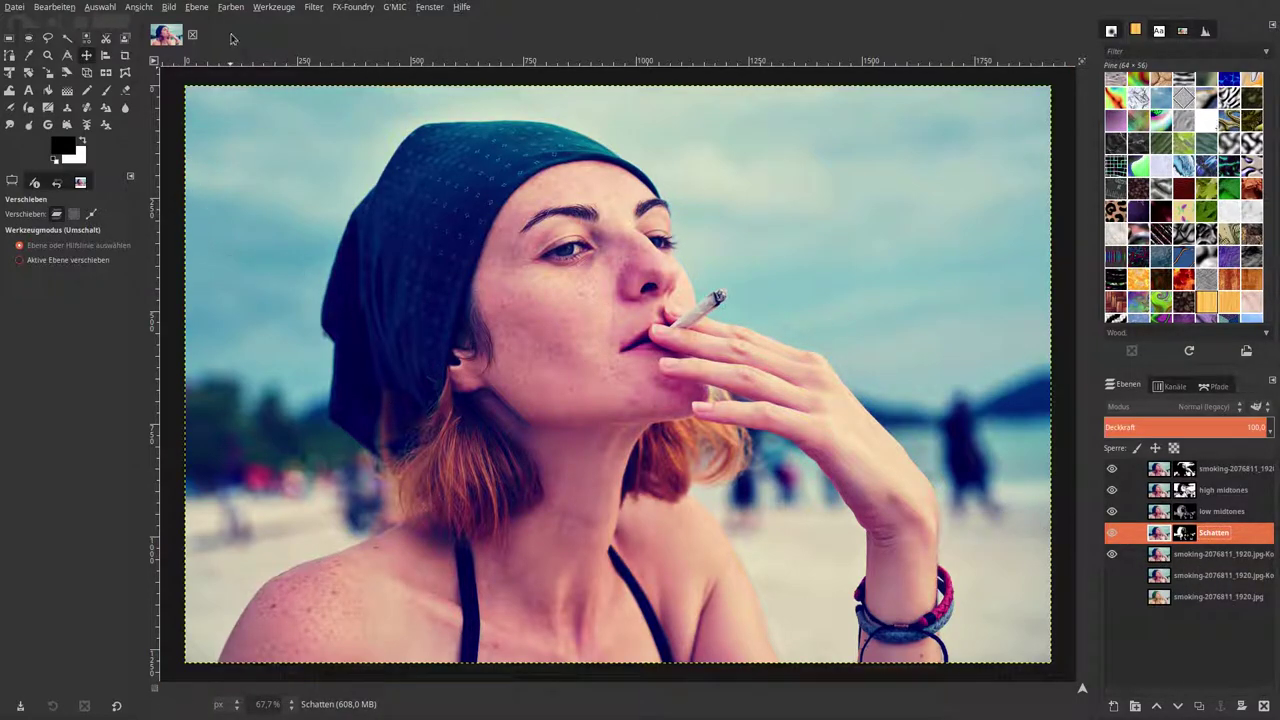
- Open Levels for the Schatten layer after briefly opening and closing Curves
left_click(231, 8)
left_click(237, 119)
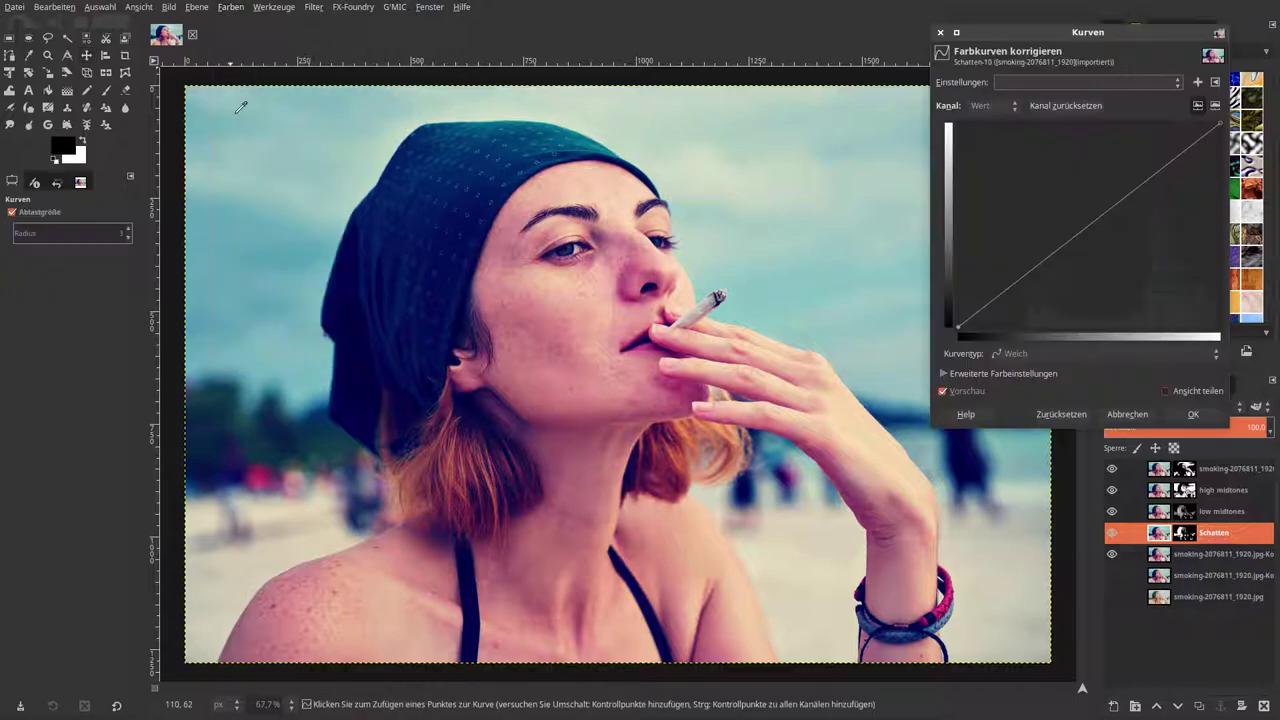
left_click(1127, 414)
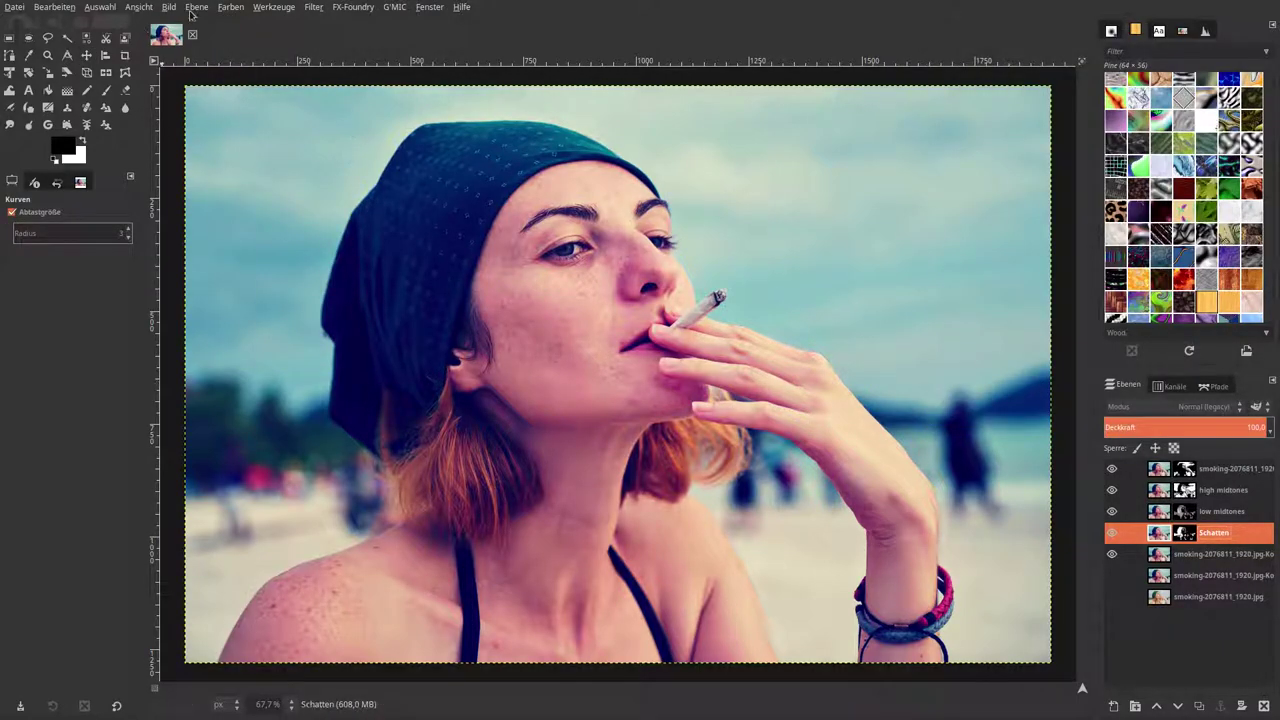
left_click(229, 8)
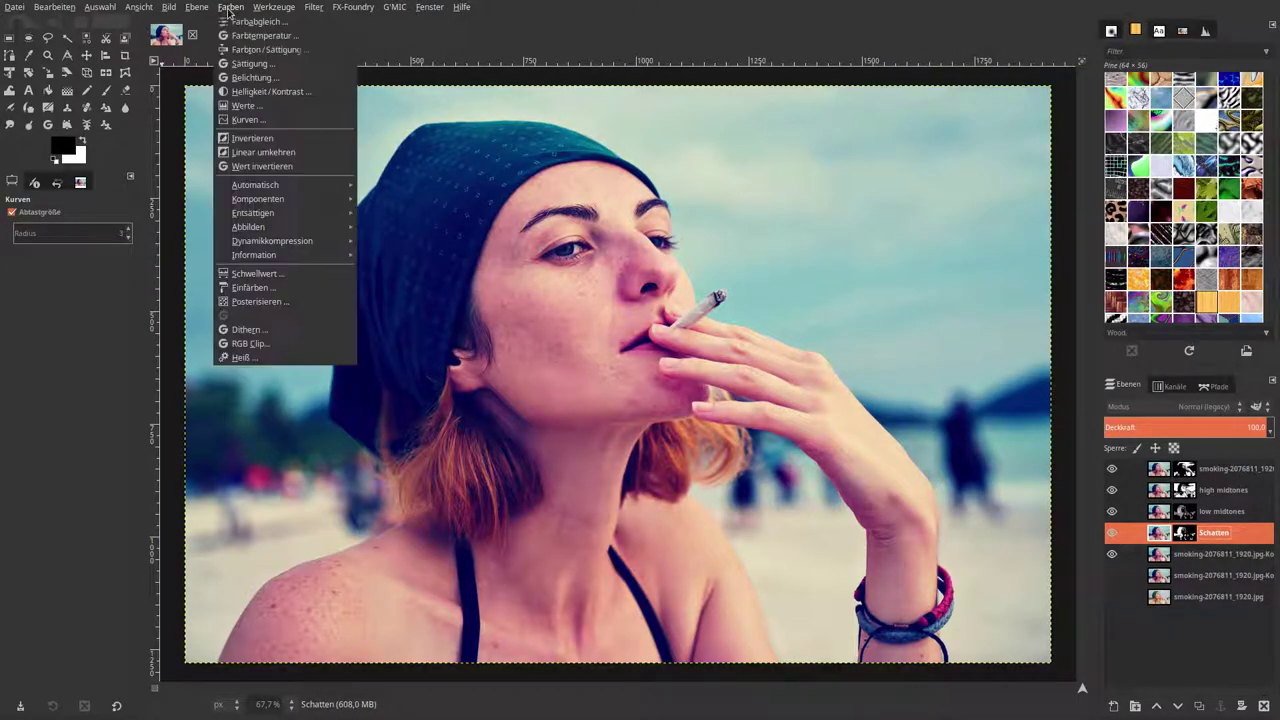
left_click(244, 106)
left_click(88, 55)
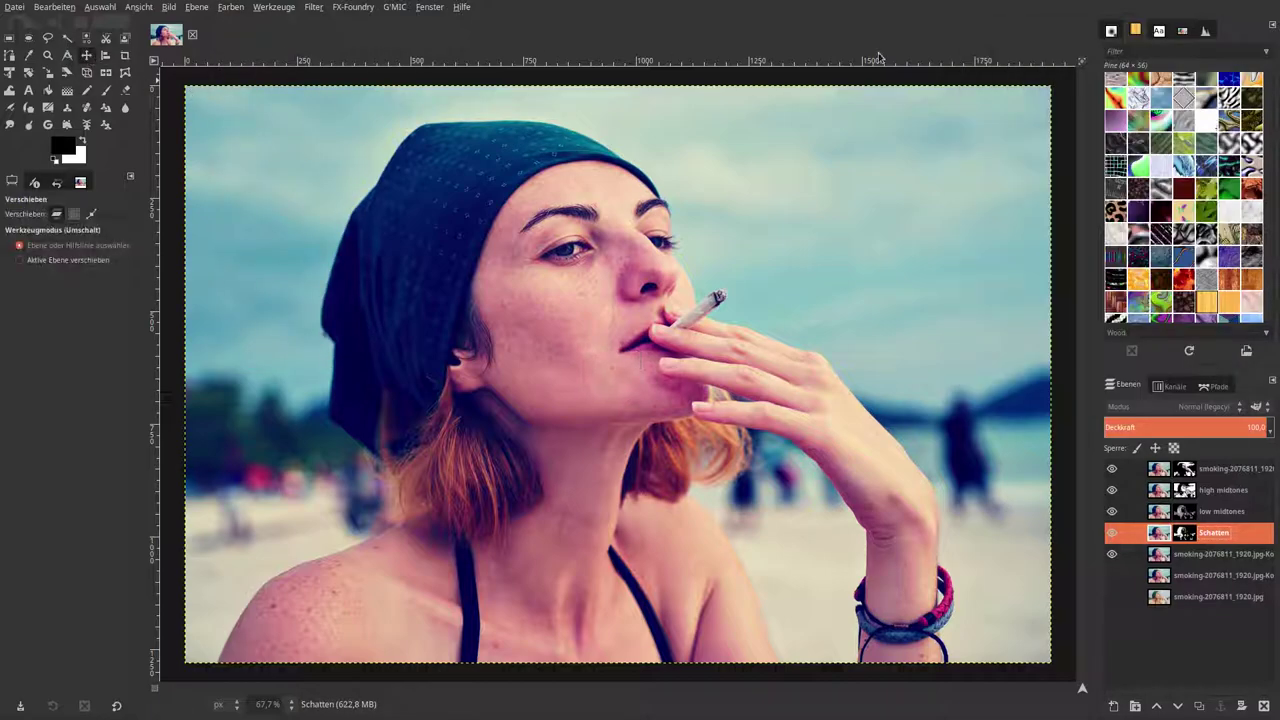
left_click(230, 8)
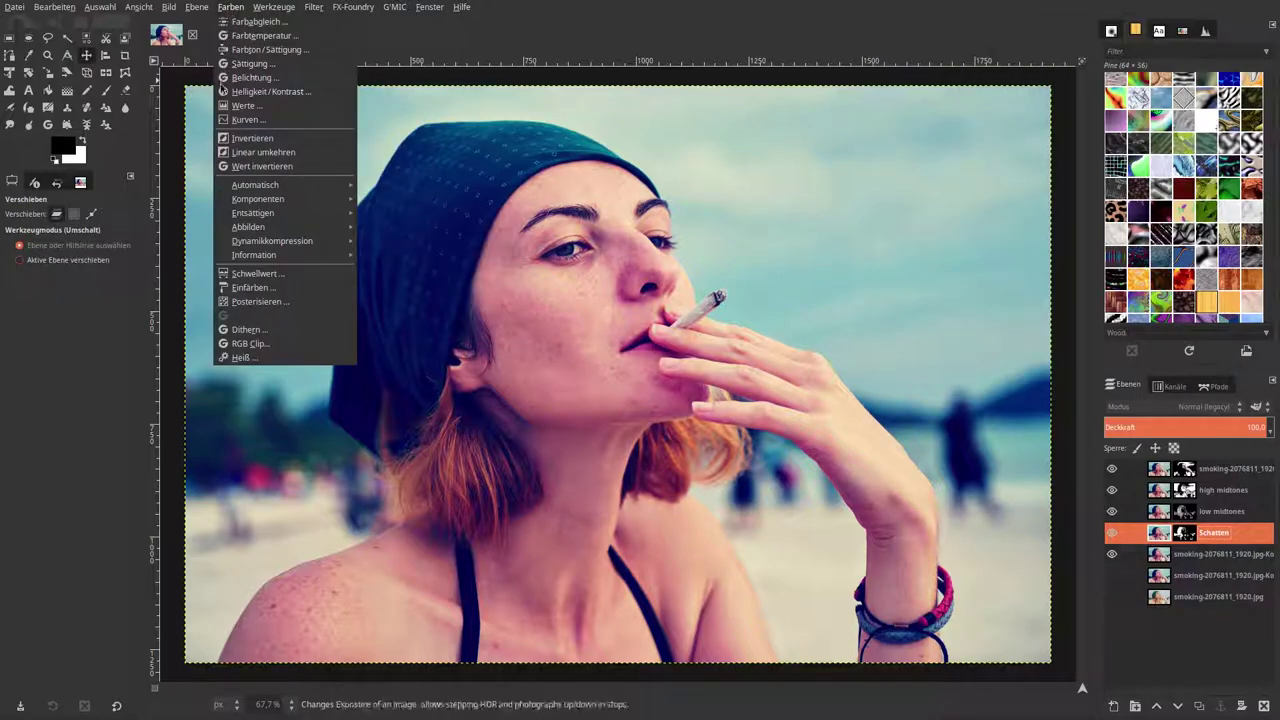
left_click(246, 108)
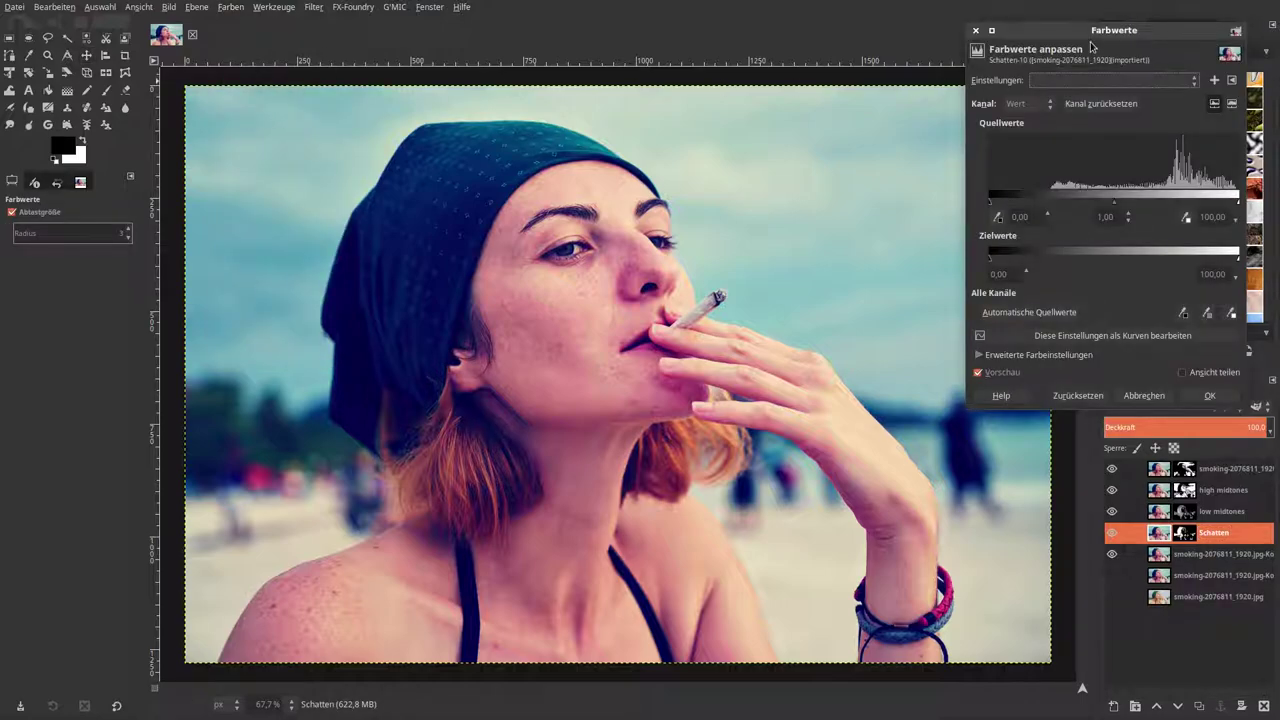
left_click_drag(1094, 44, 1036, 80)
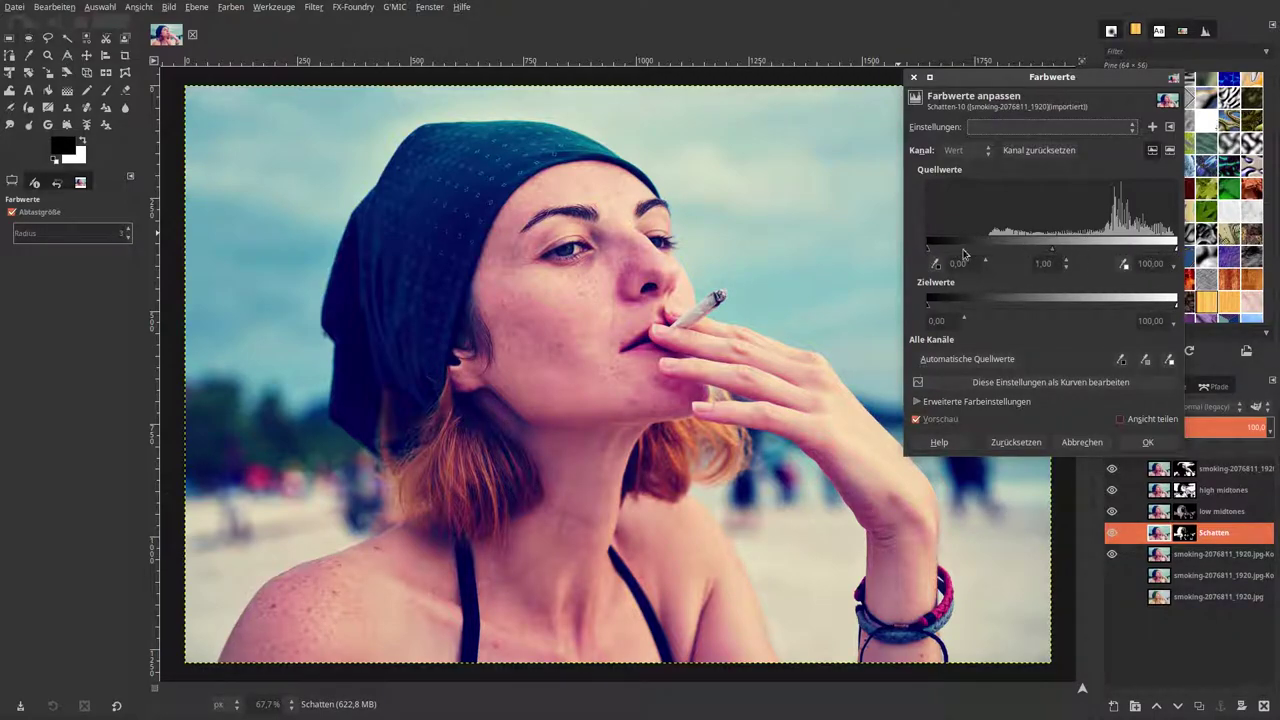
- Set the Schatten black input point to about 8.8 and apply Levels
left_click_drag(955, 256, 857, 276)
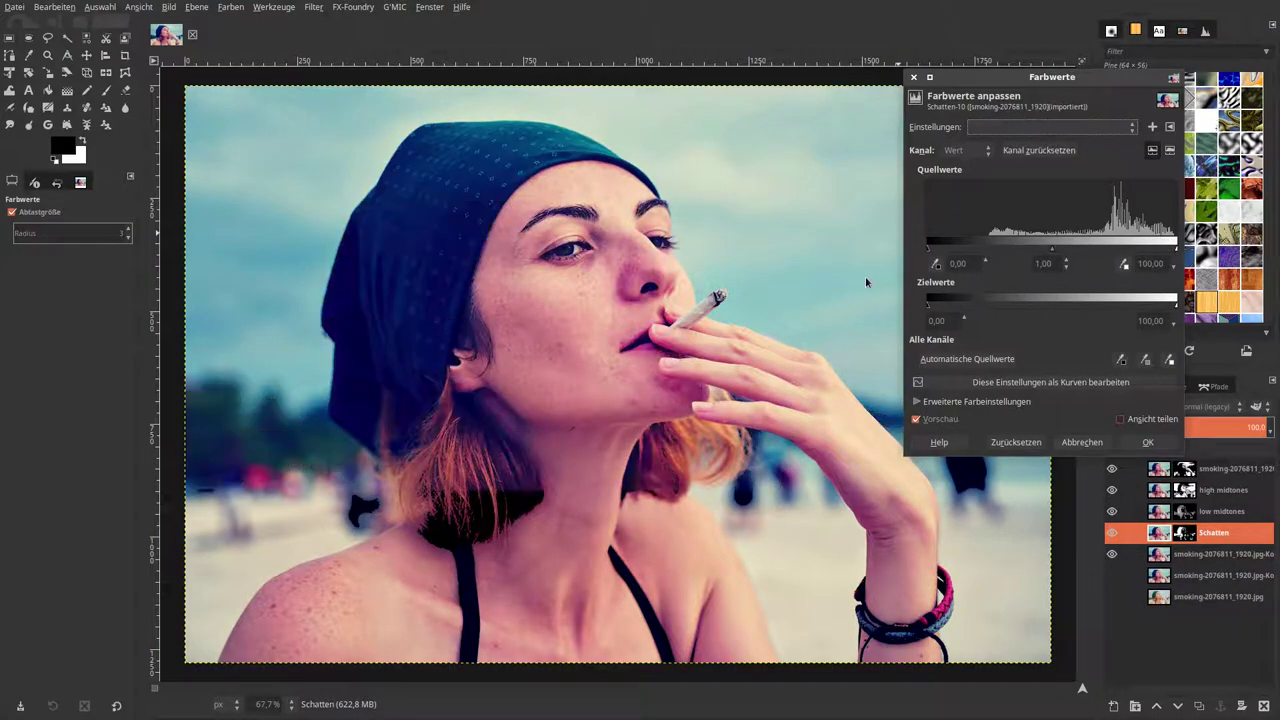
left_click(936, 263)
left_click(547, 265)
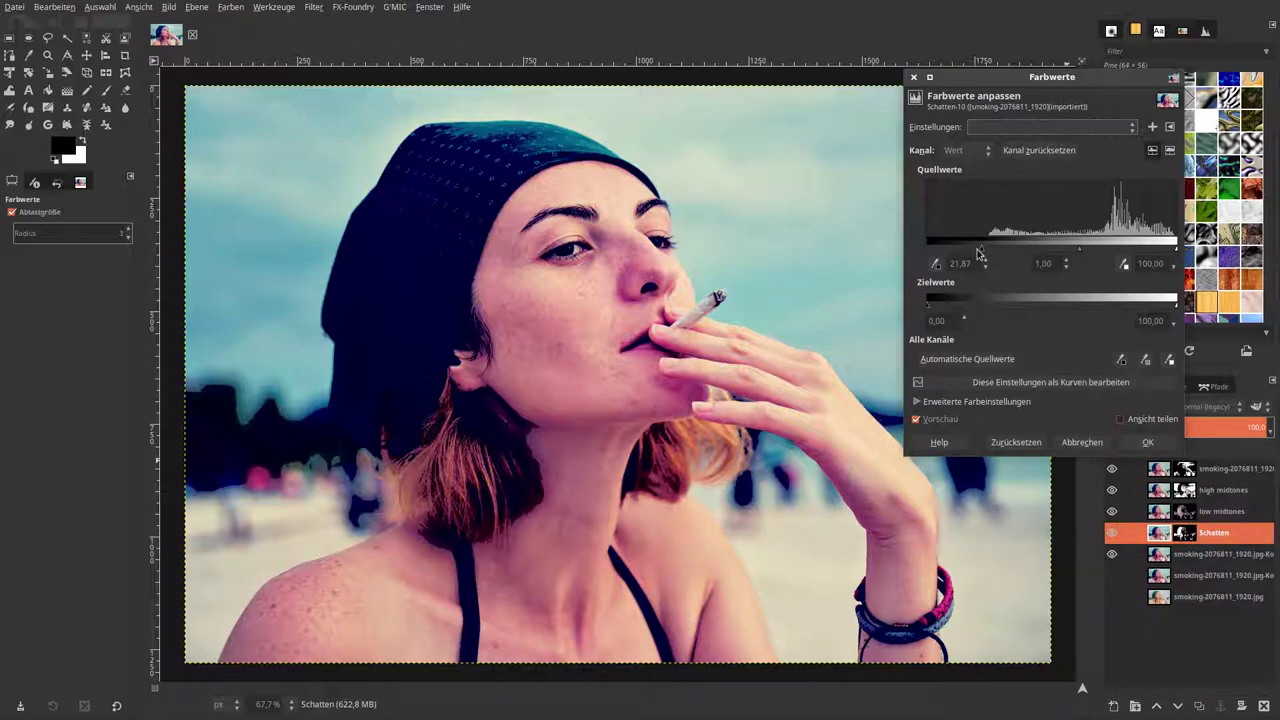
mouse_move(980, 254)
left_mouse_down()
mouse_move(884, 254)
mouse_move(949, 256)
left_mouse_up()
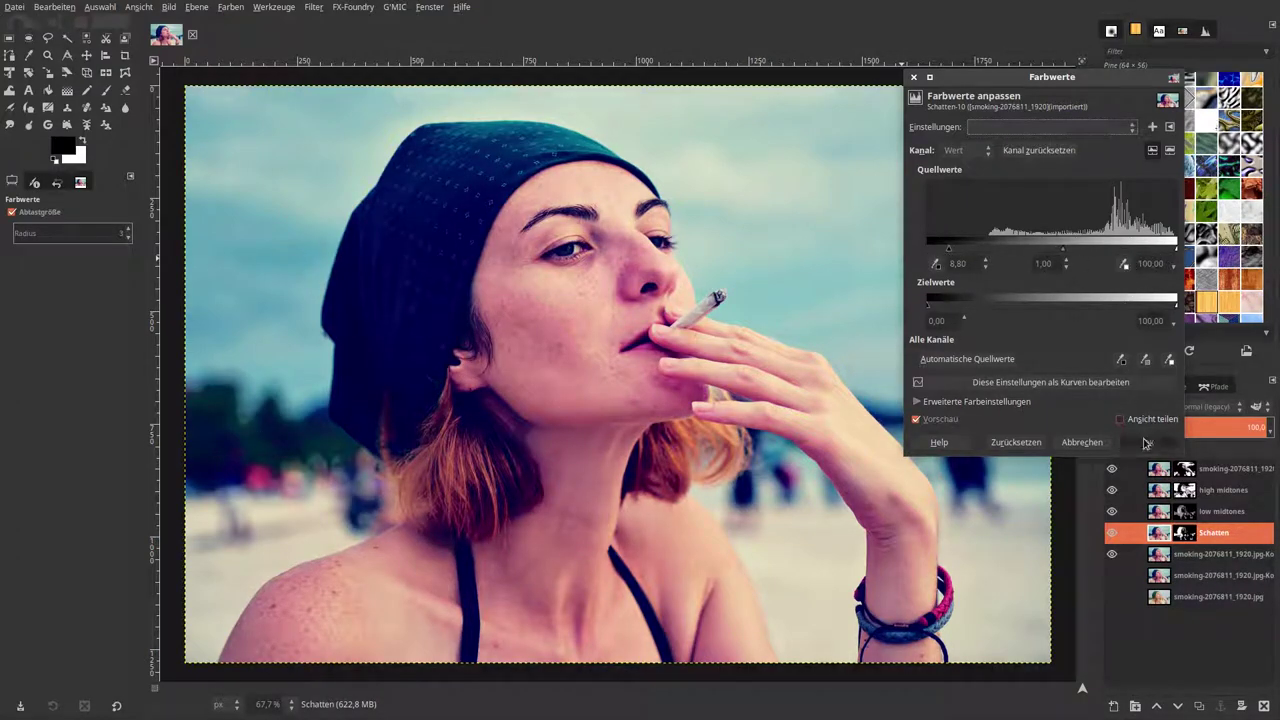
left_click(1147, 442)
left_click(1165, 516)
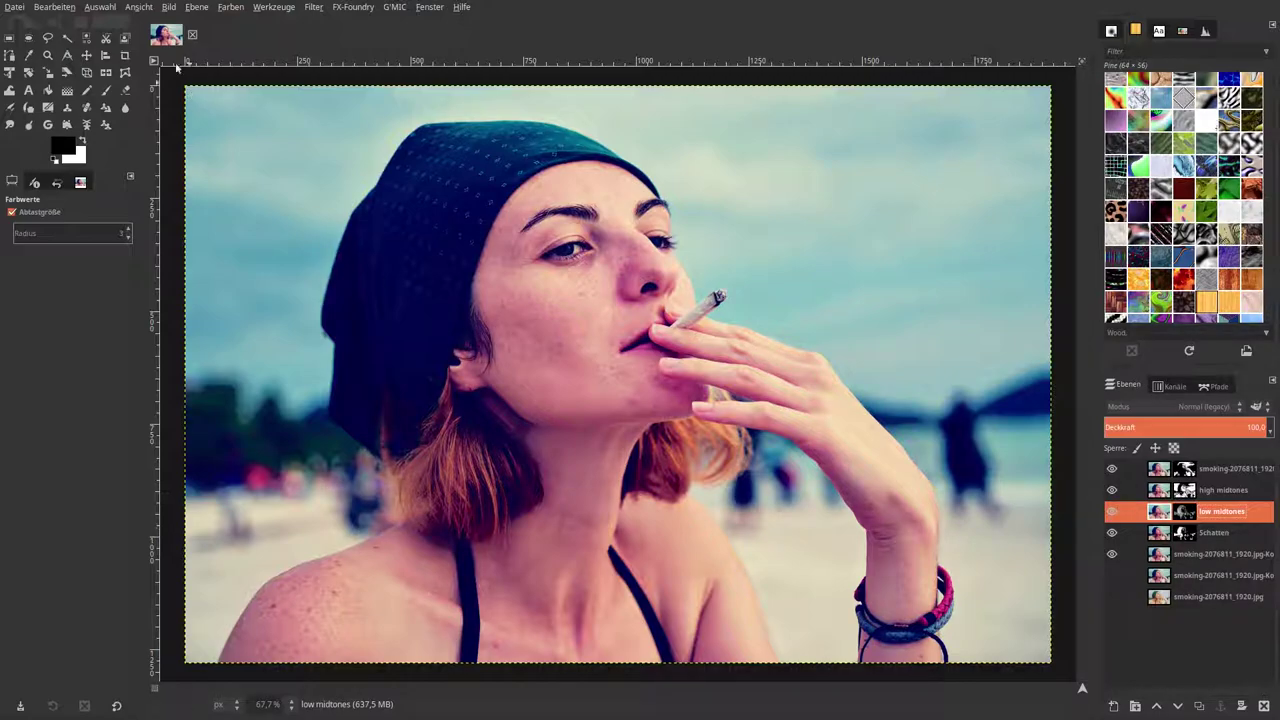
- Apply Levels to low midtones with black input near 9.8 and gamma about 0.99
left_click(310, 8)
mouse_move(231, 7)
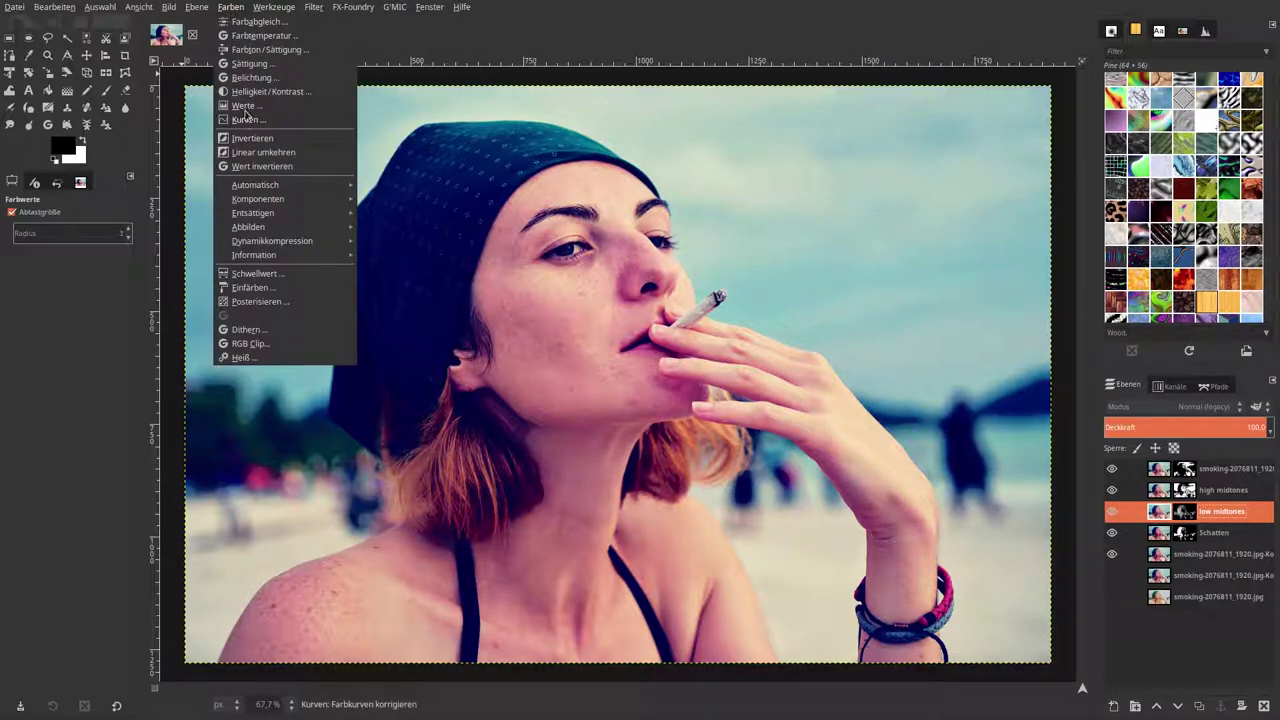
left_click(243, 106)
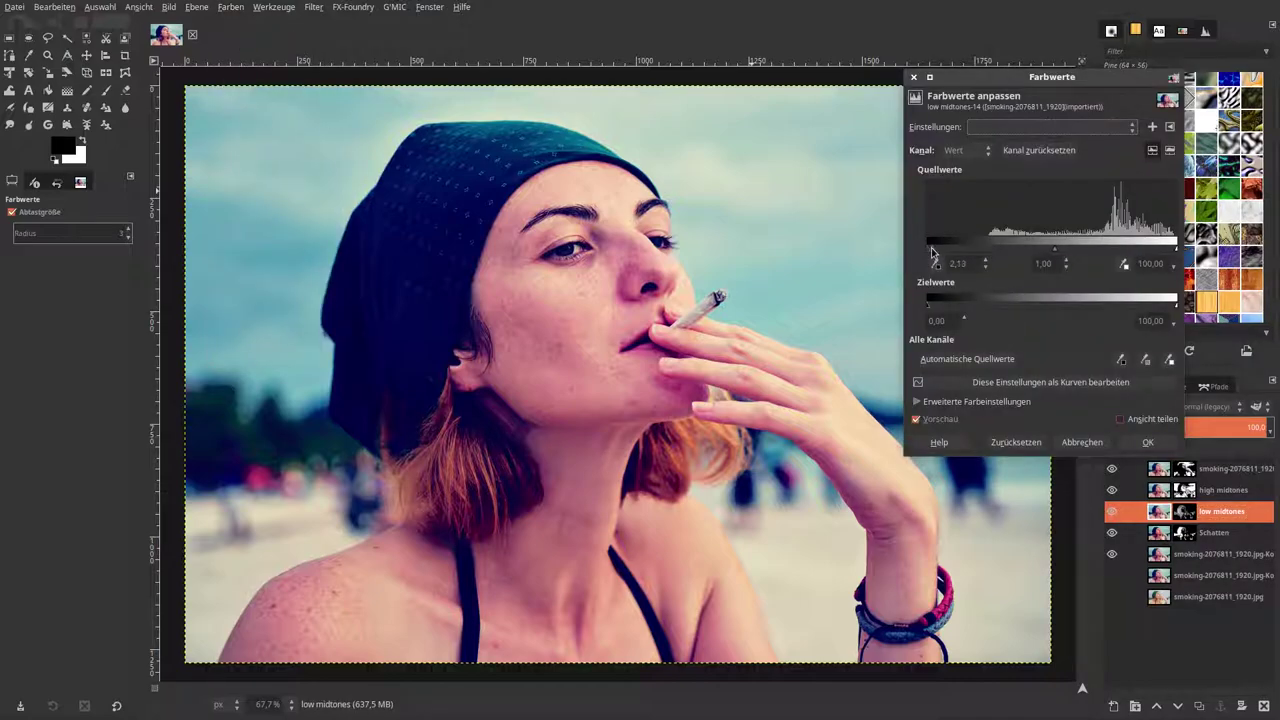
mouse_move(950, 254)
left_mouse_down()
mouse_move(1236, 278)
mouse_move(930, 252)
mouse_move(945, 254)
left_mouse_up()
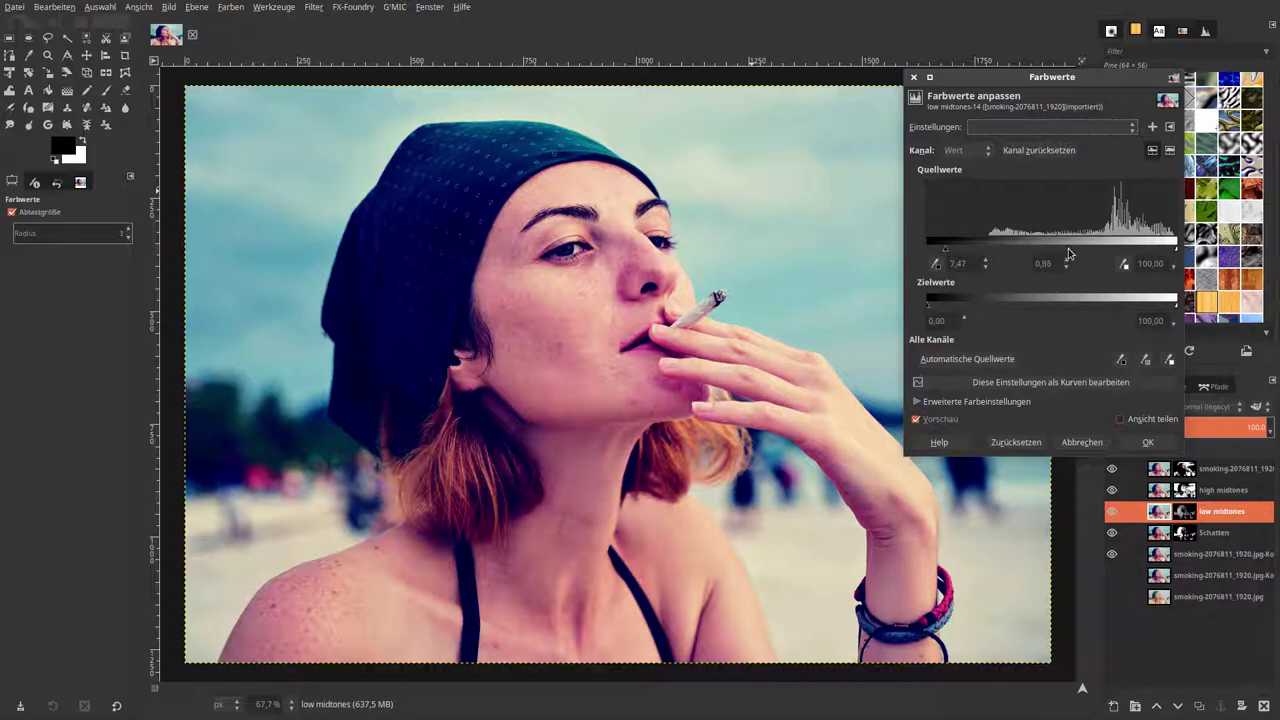
mouse_move(1068, 254)
left_mouse_down()
mouse_move(1098, 258)
mouse_move(1072, 263)
left_mouse_up()
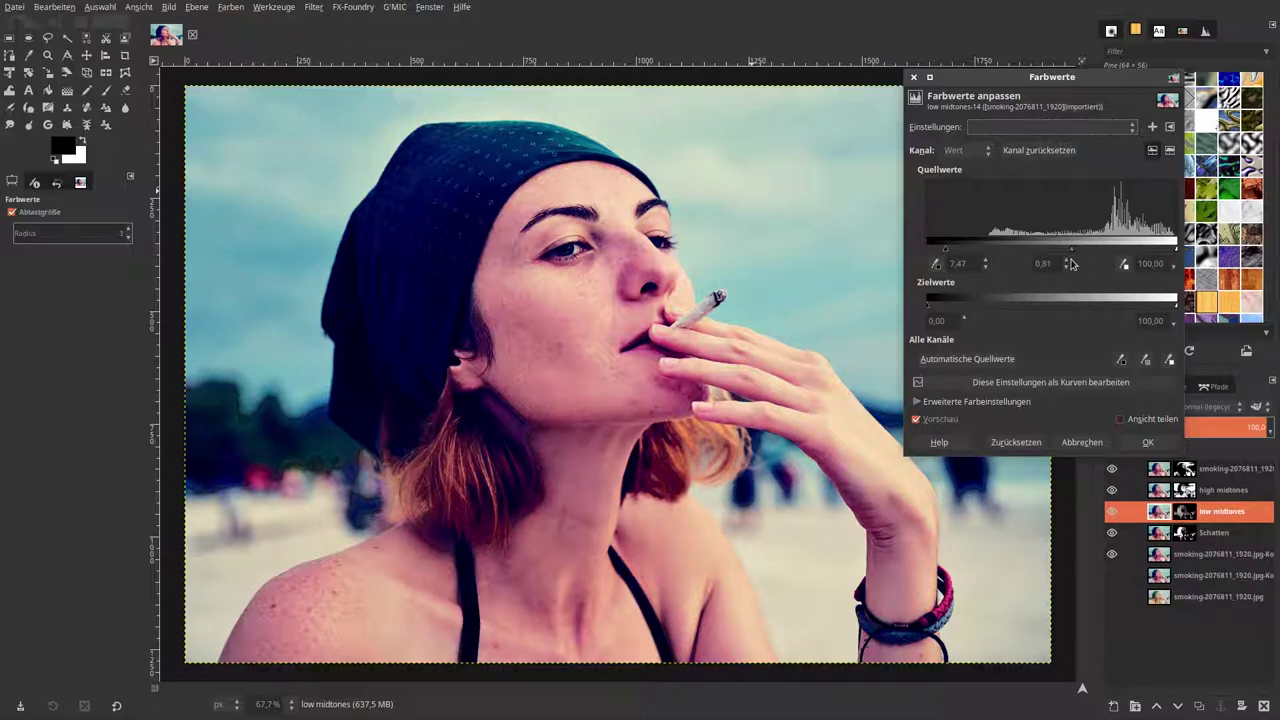
left_click_drag(1069, 263, 1052, 270)
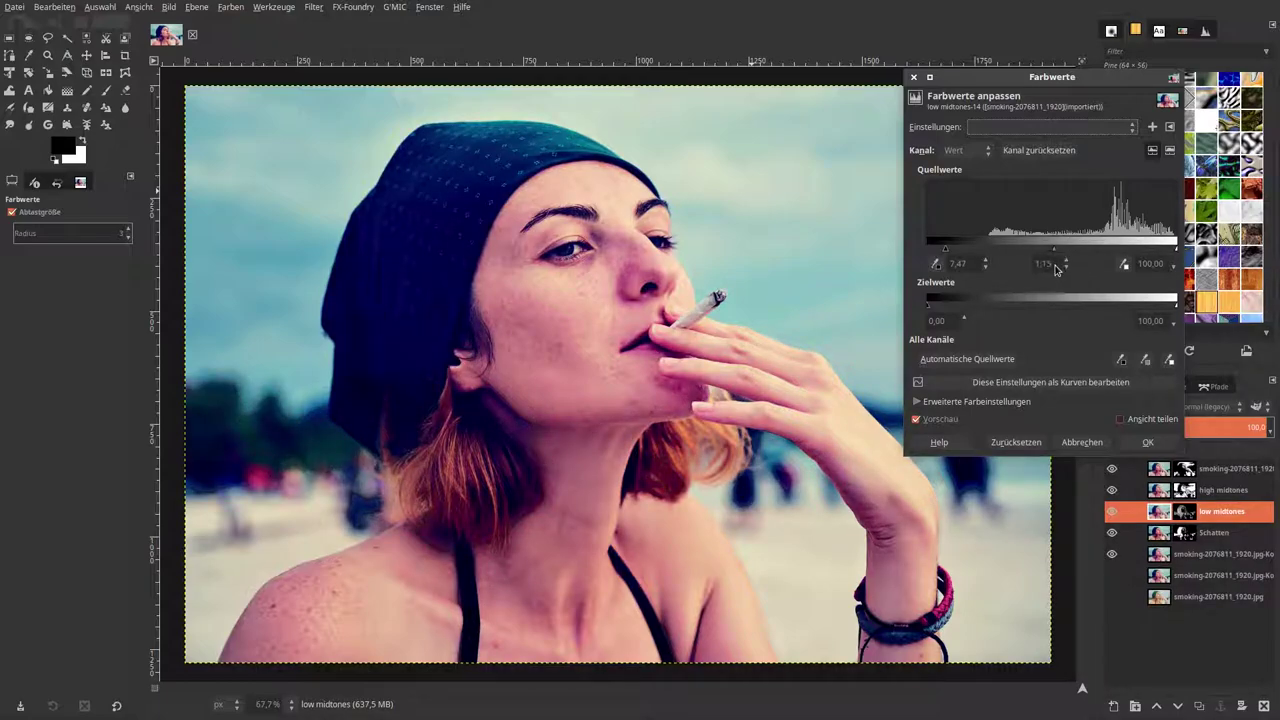
scroll(1062, 268, "down", 3)
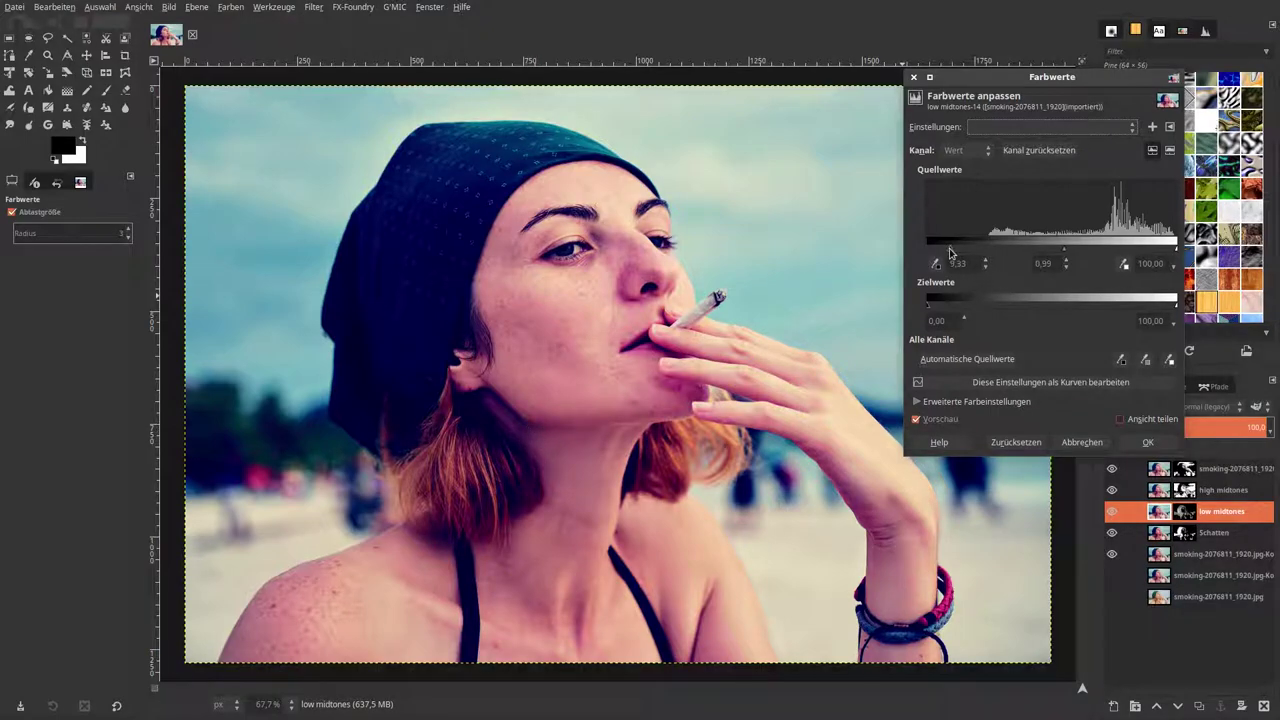
left_click(1148, 442)
left_click(1157, 491)
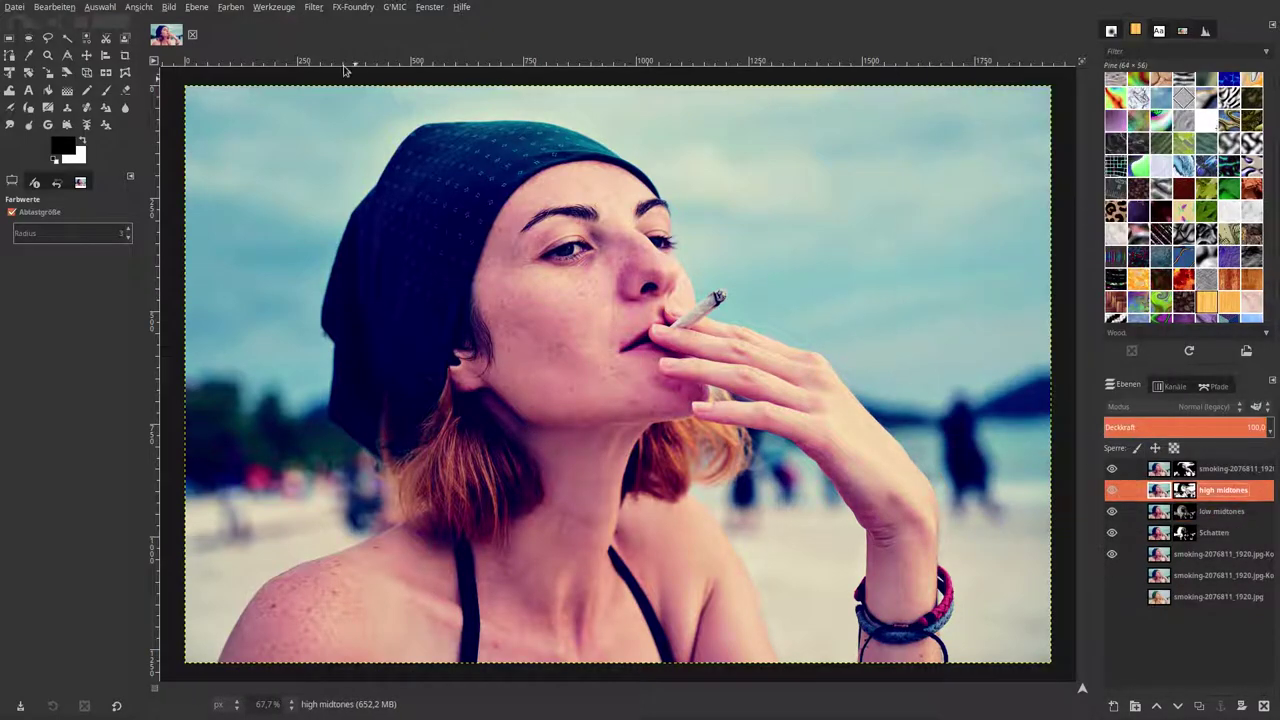
- Open Levels on the high midtones layer, trial a strong midtone darkening, then reset it
left_click(231, 7)
left_click(250, 110)
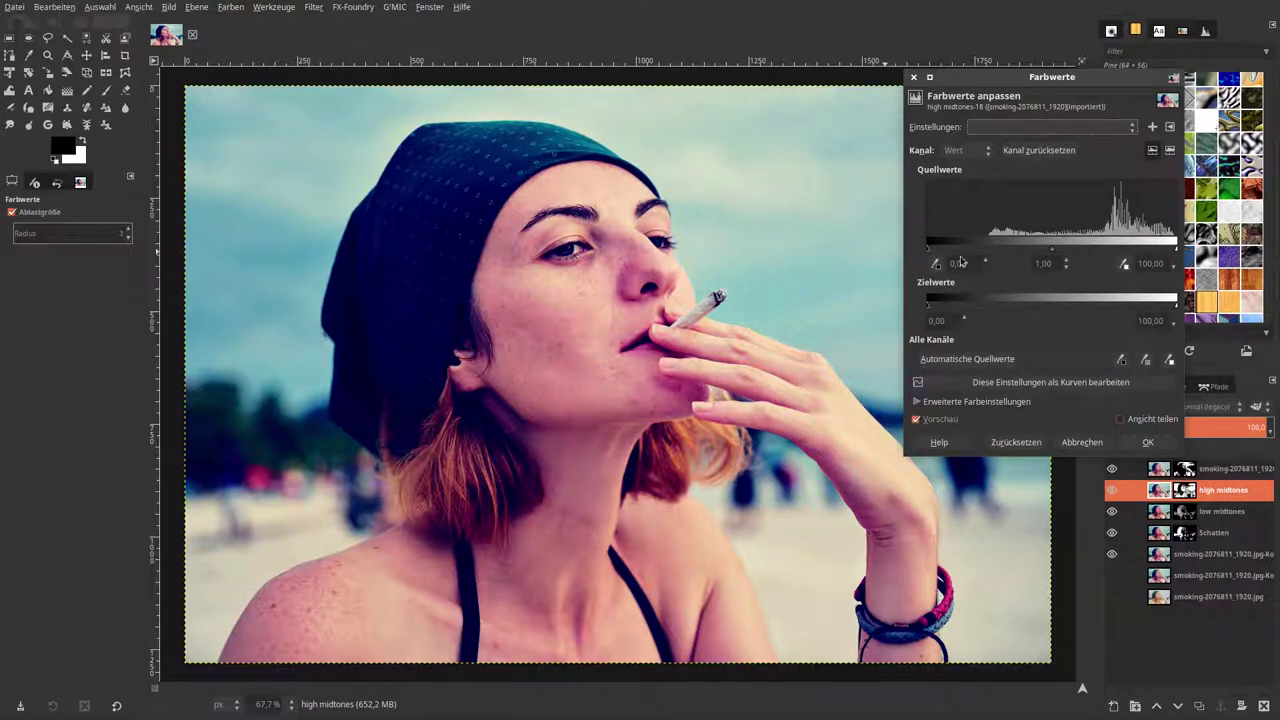
left_click_drag(1054, 253, 1048, 249)
left_click_drag(1057, 80, 347, 104)
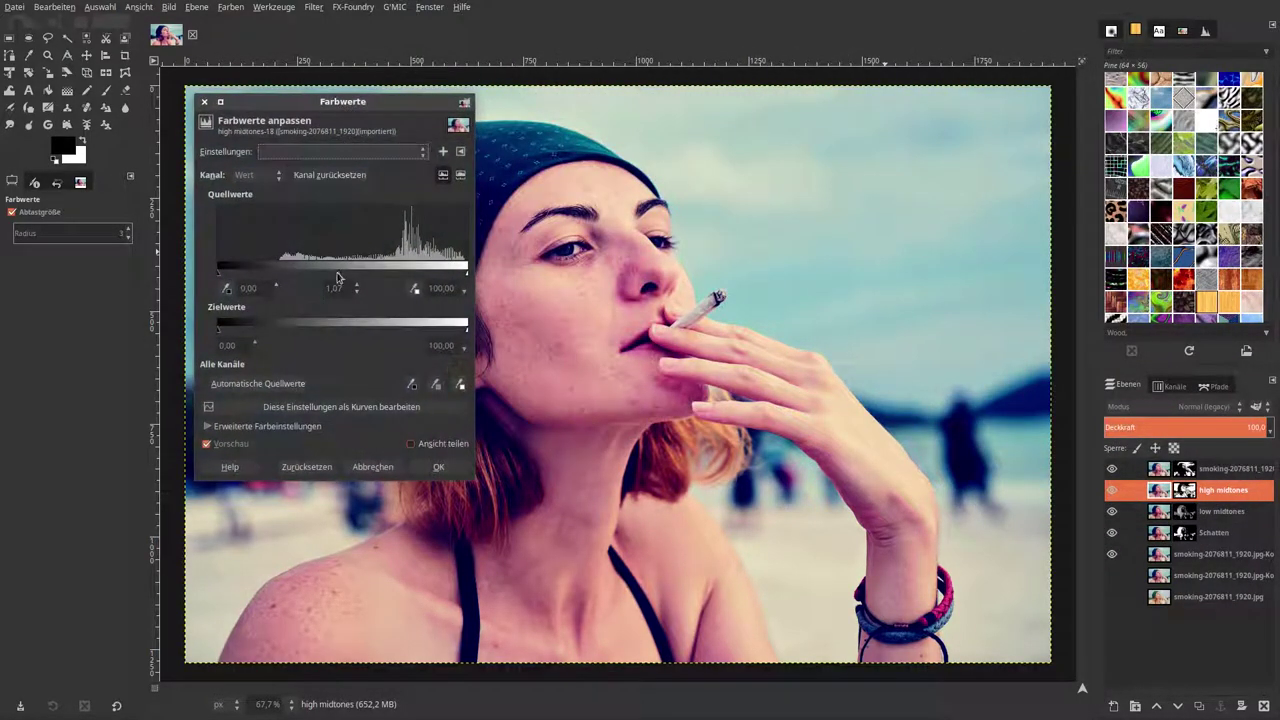
left_click_drag(340, 279, 359, 278)
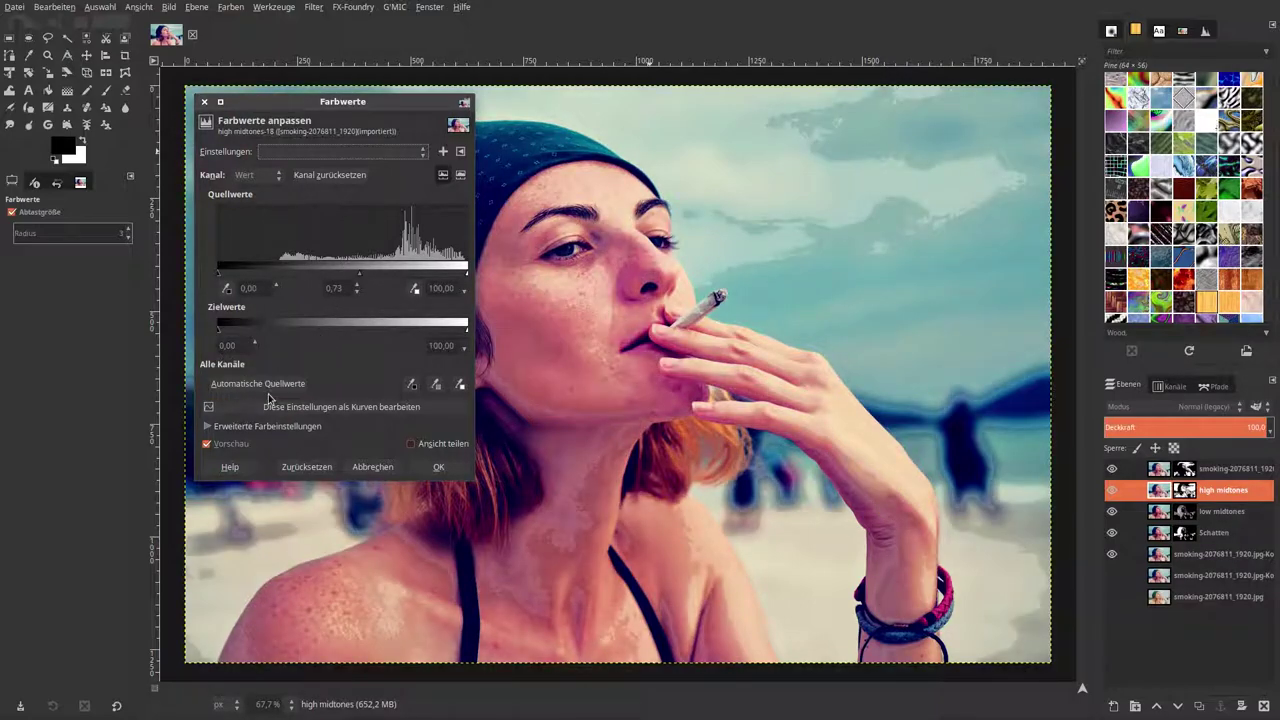
left_click(285, 467)
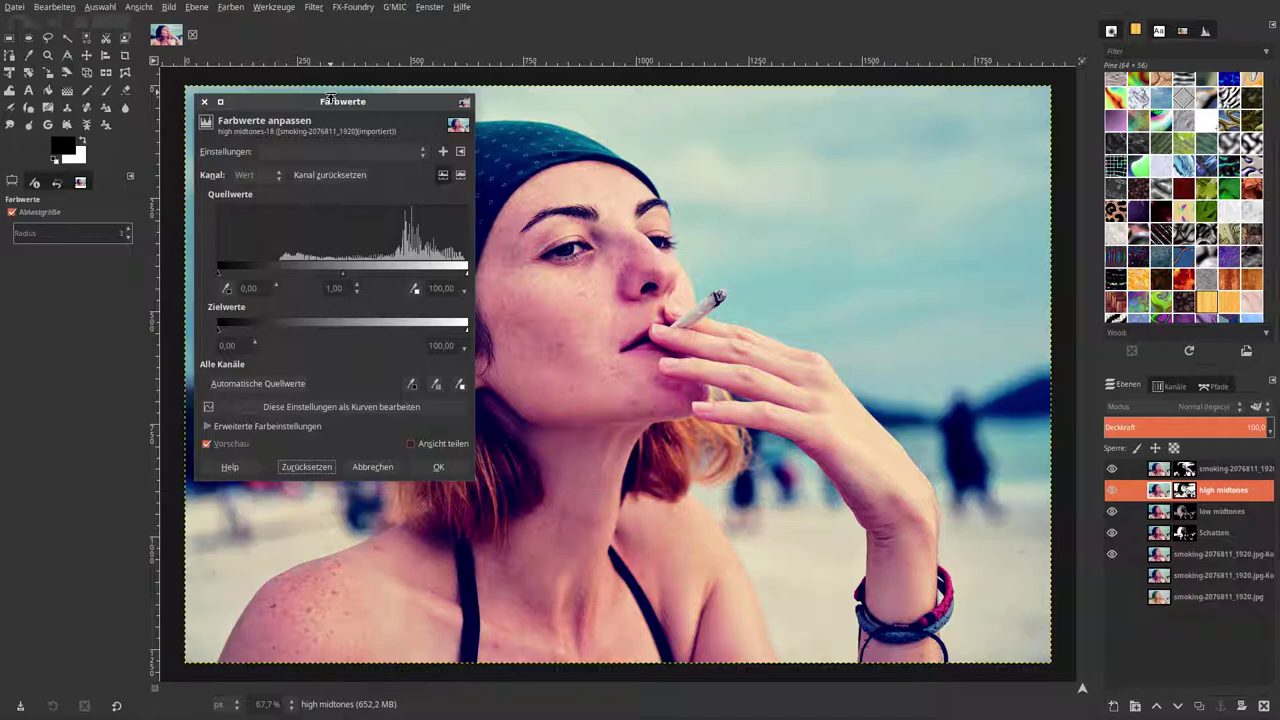
- Set the Levels black input to about 7.47 and the gamma to about 1.02
left_click_drag(329, 108, 217, 89)
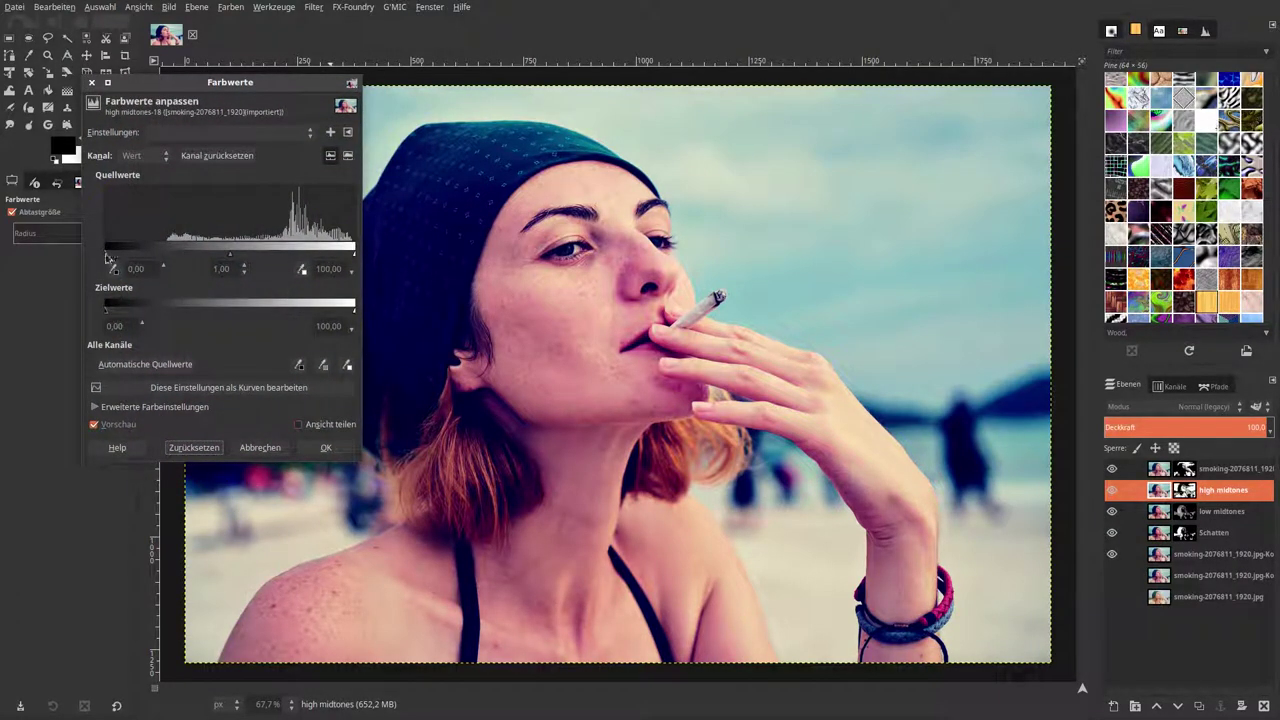
left_click_drag(112, 256, 131, 258)
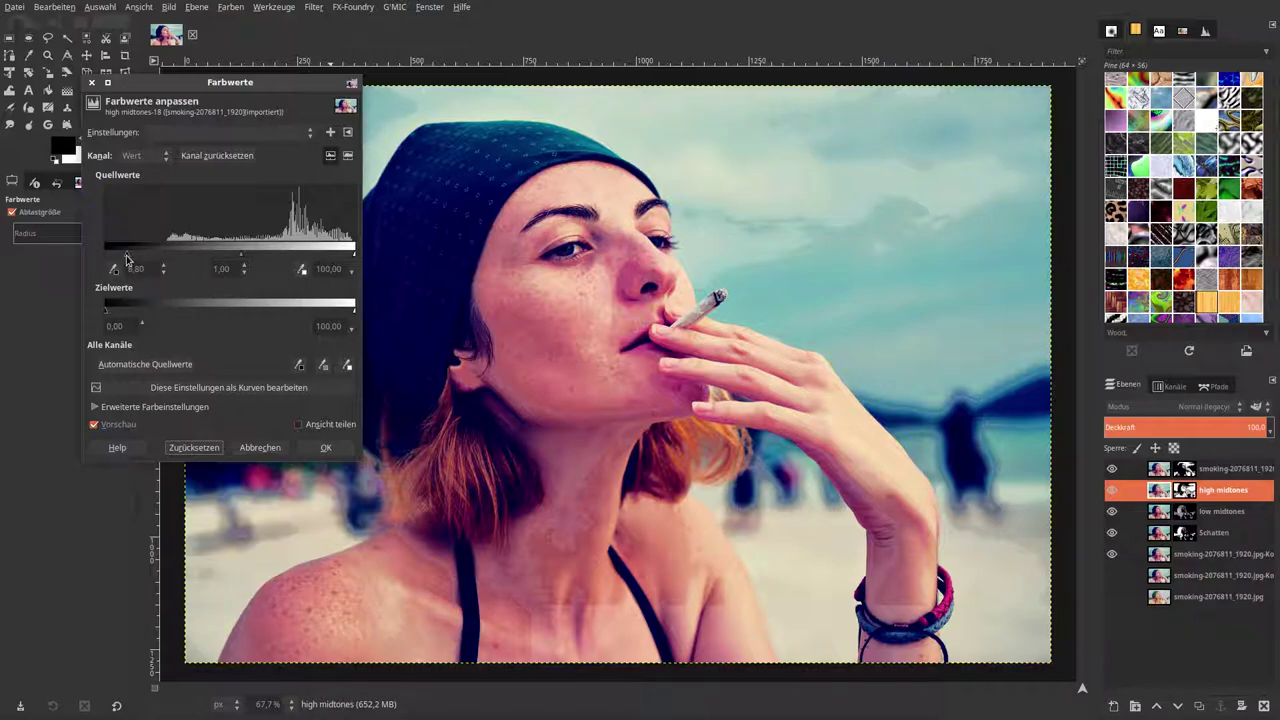
left_click_drag(126, 256, 124, 256)
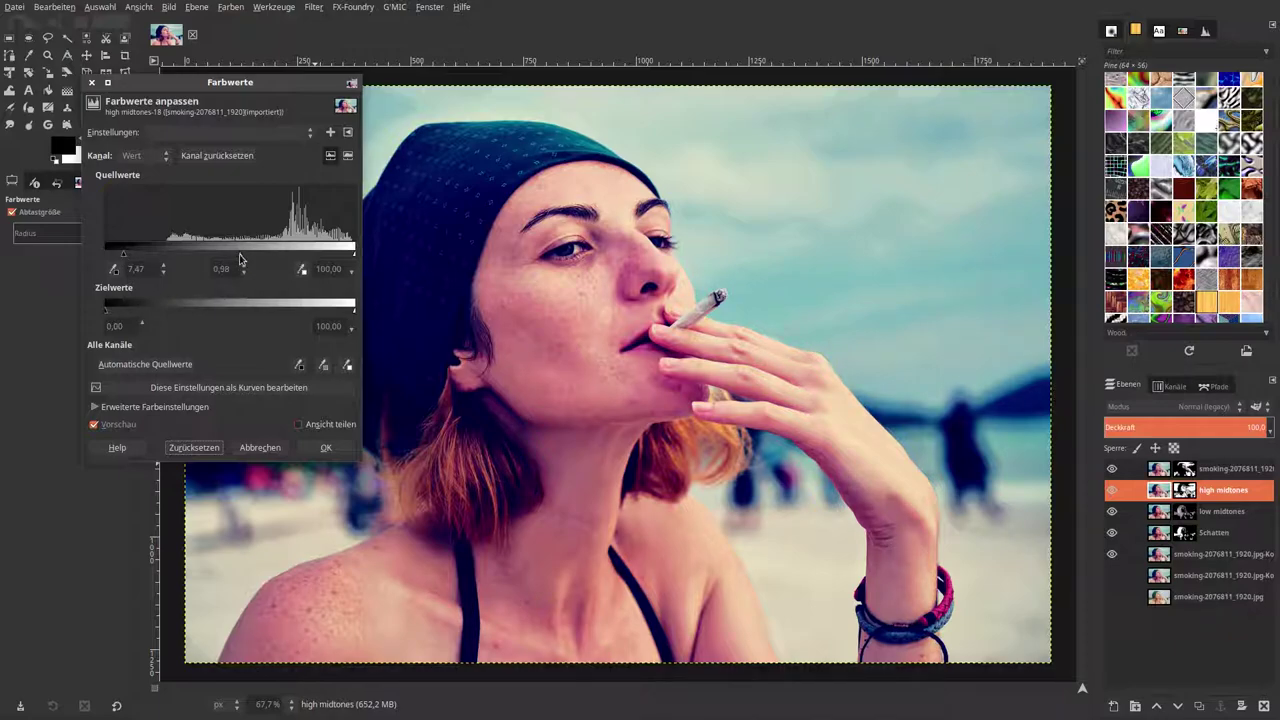
left_click_drag(240, 260, 239, 263)
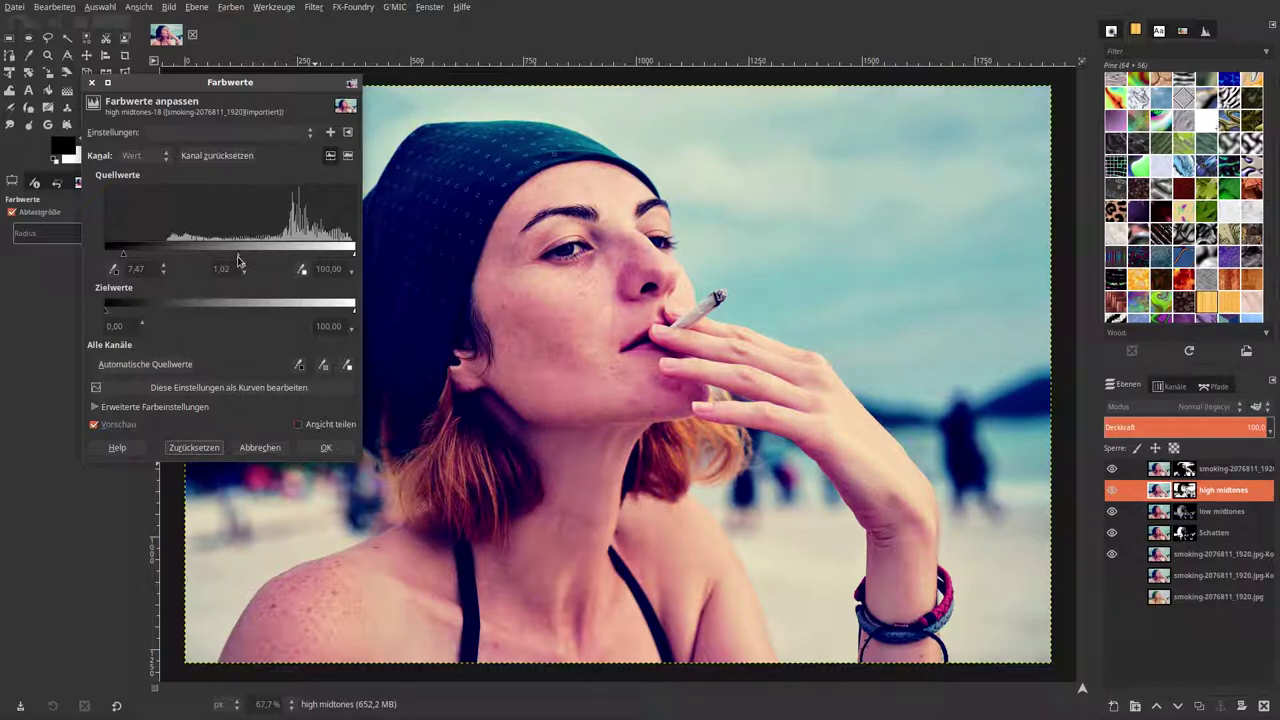
- Apply the levels change to high midtones and select the Schatten layer
left_click(326, 447)
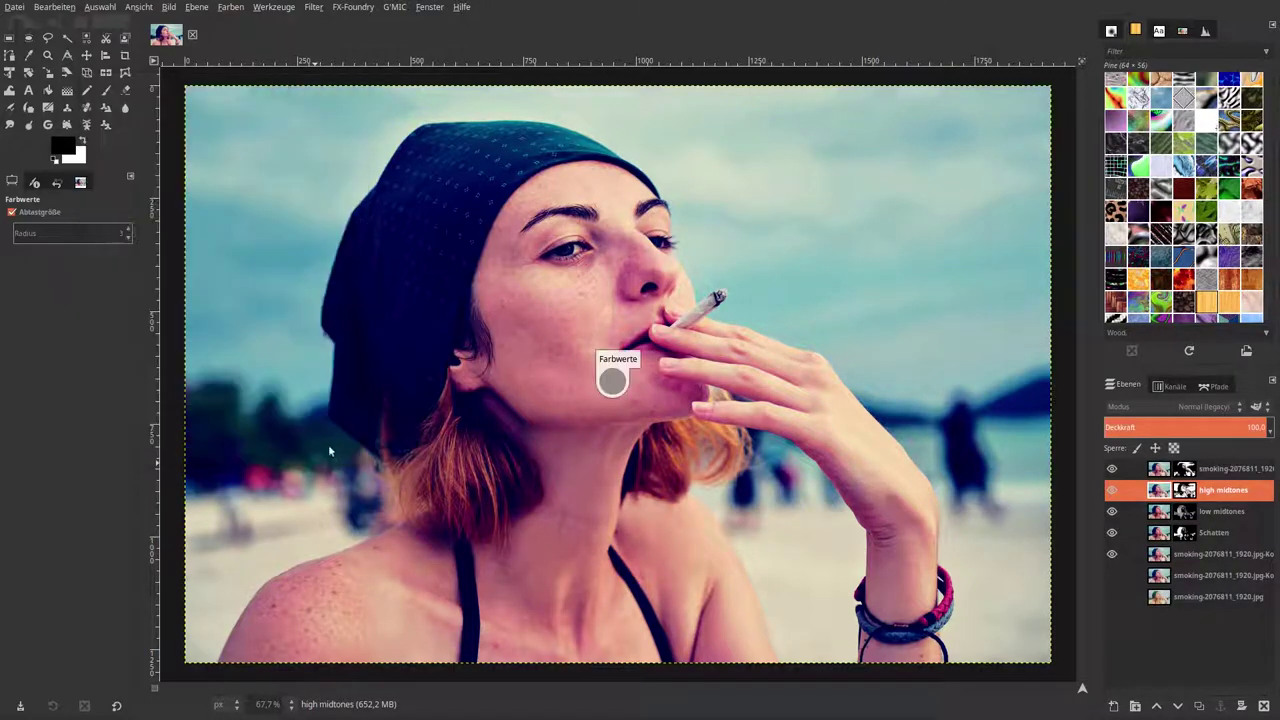
left_click(1158, 469)
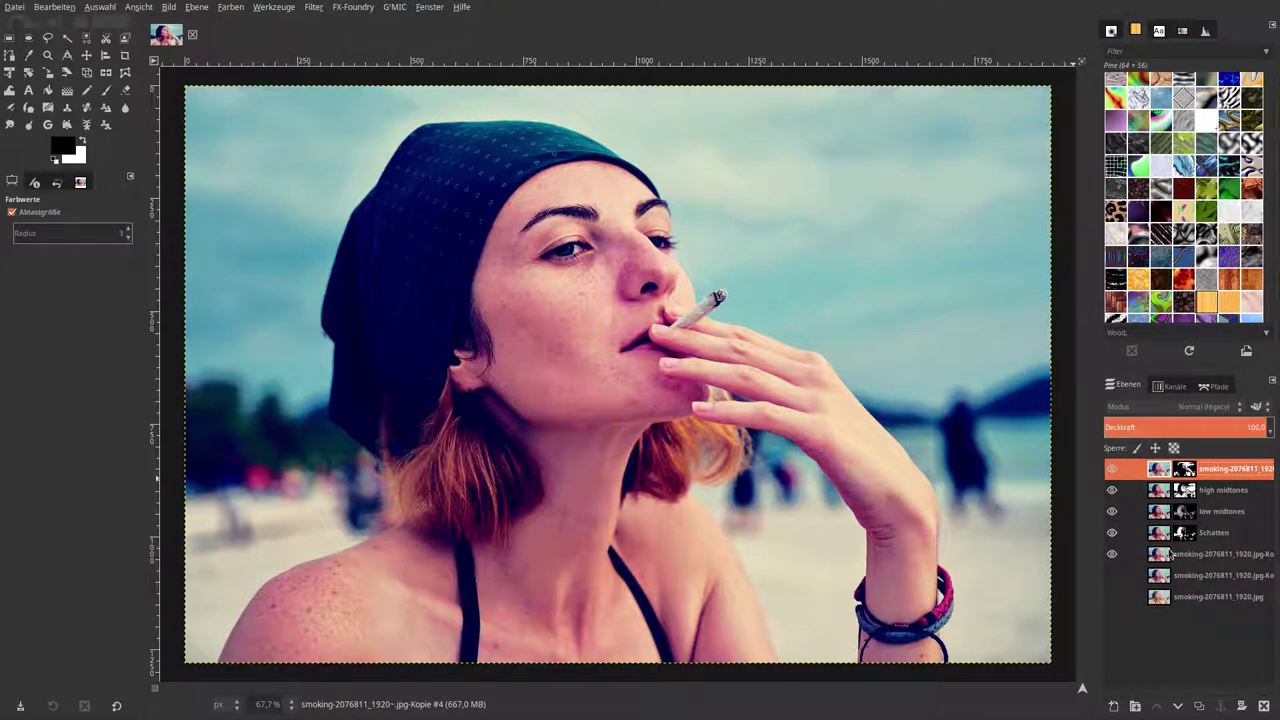
left_click(1168, 535)
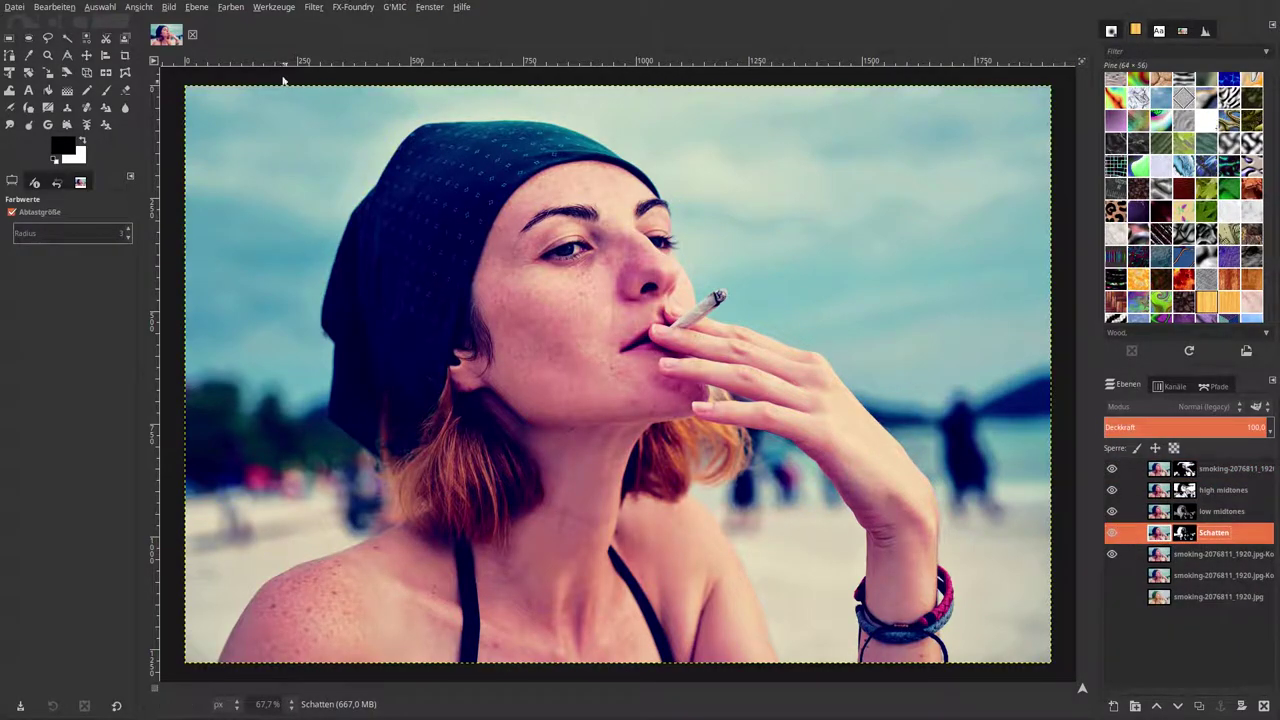
- Try Color Balance midtones fully toward red and green on Schatten, then reset to zero
left_click(231, 8)
left_click(255, 54)
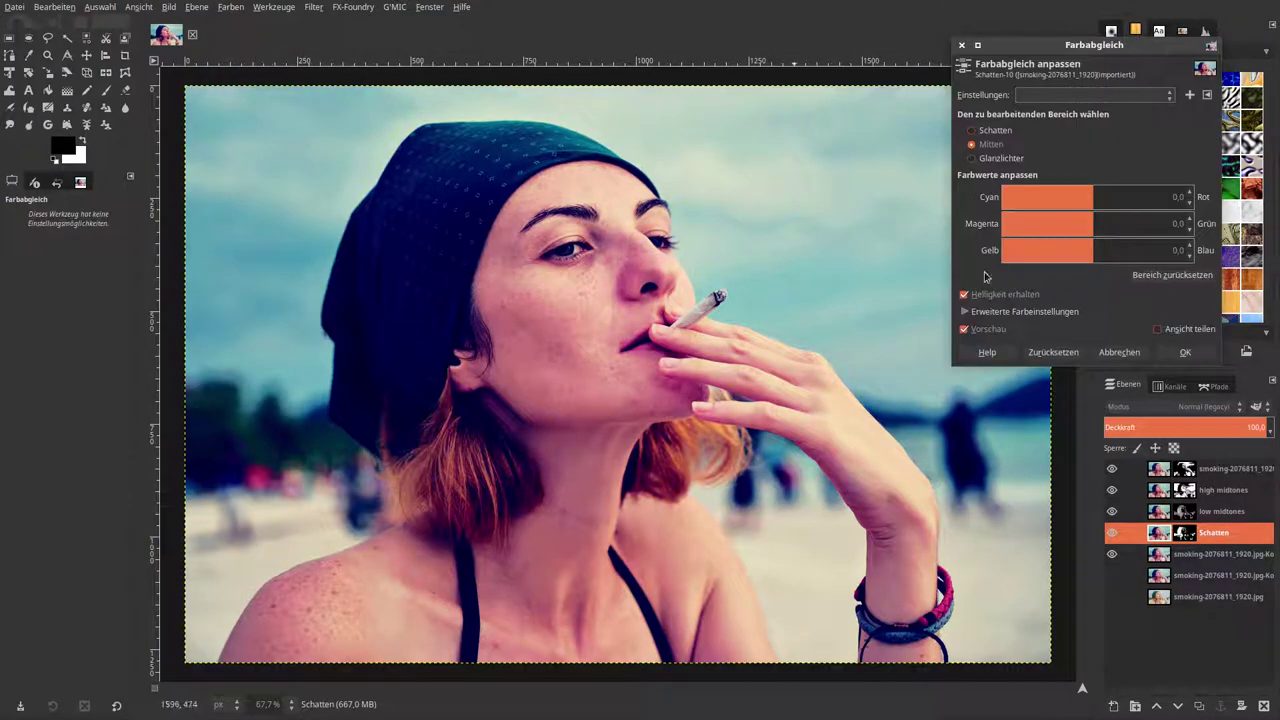
left_click(1146, 196)
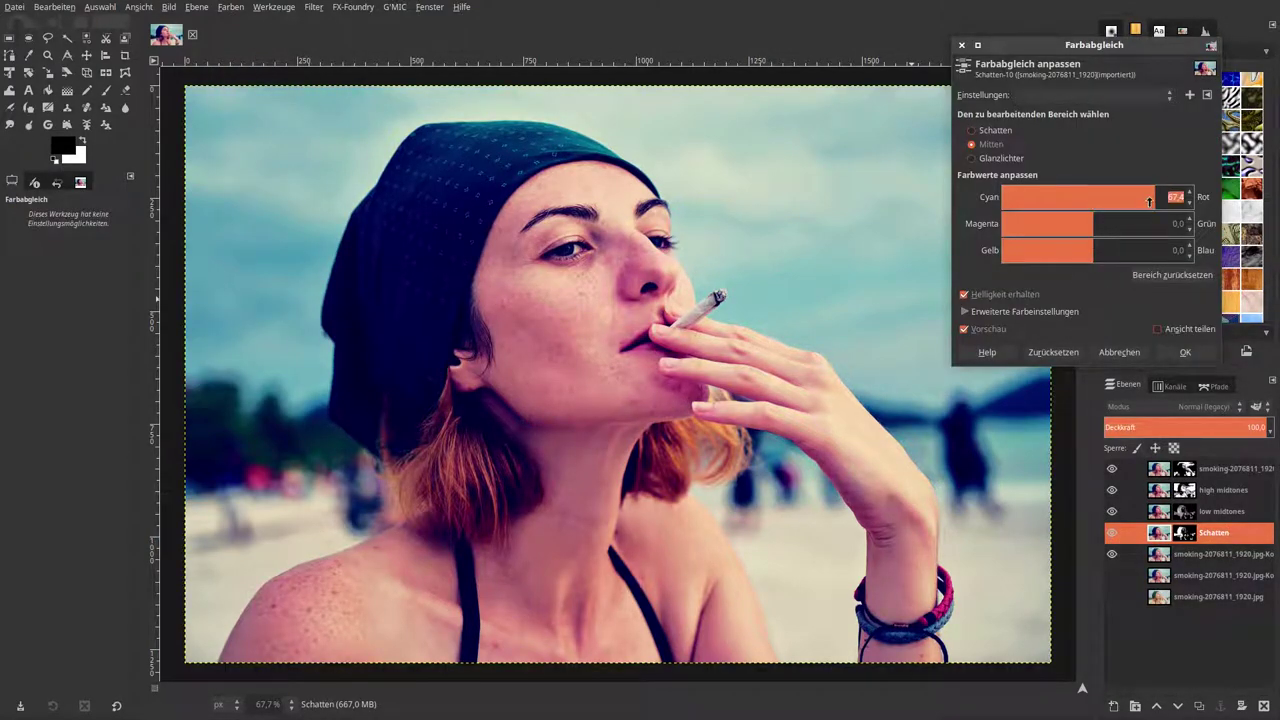
left_click_drag(1082, 203, 1277, 219)
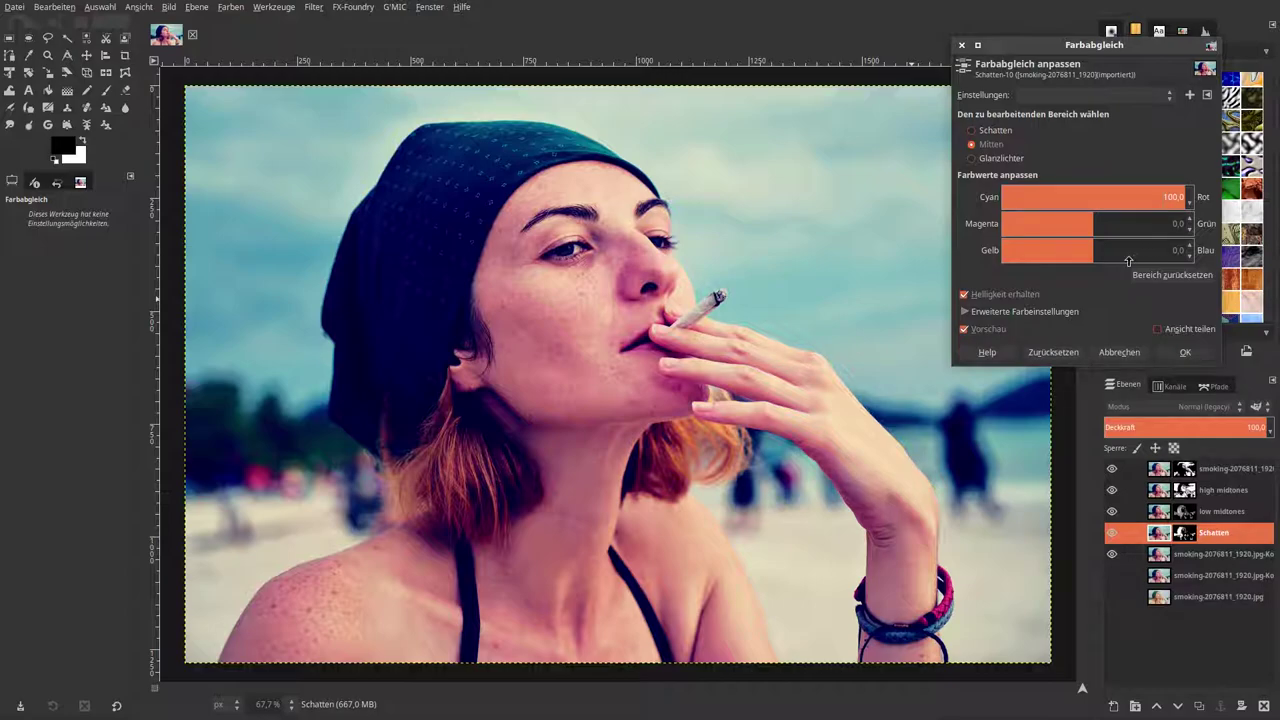
mouse_move(1142, 223)
left_mouse_down()
mouse_move(1226, 224)
mouse_move(1066, 230)
left_mouse_up()
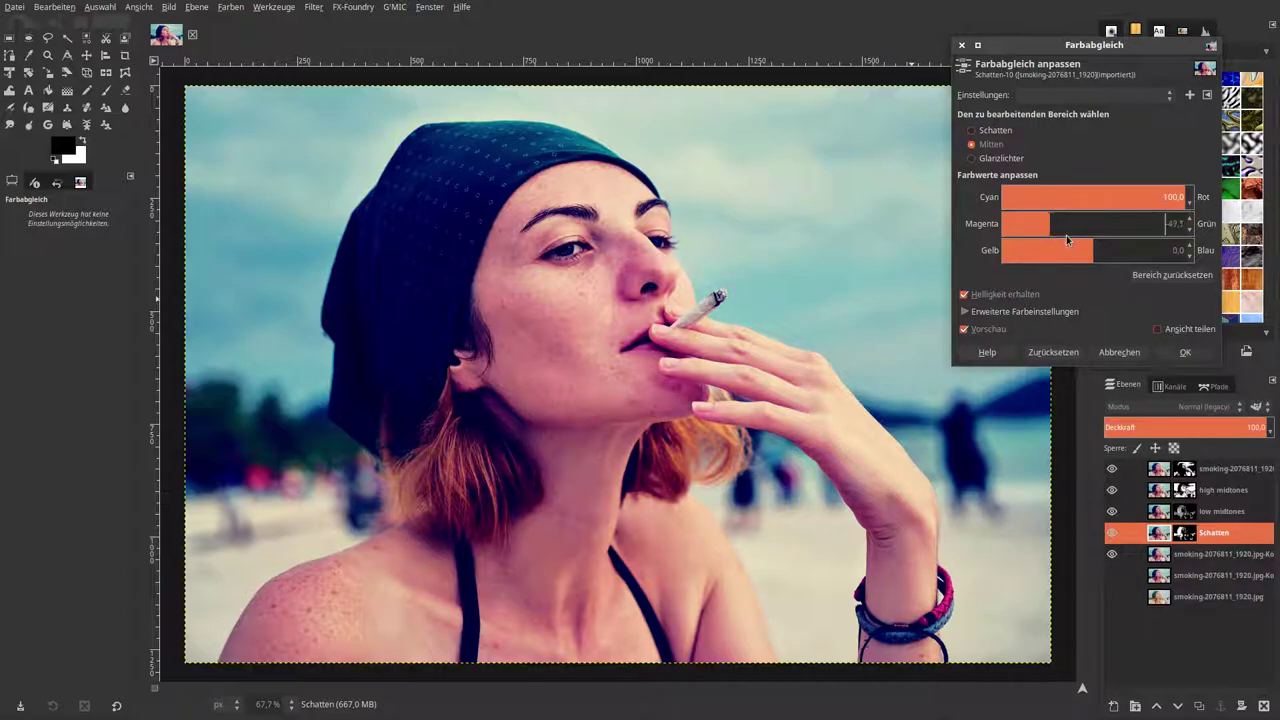
left_click(1064, 351)
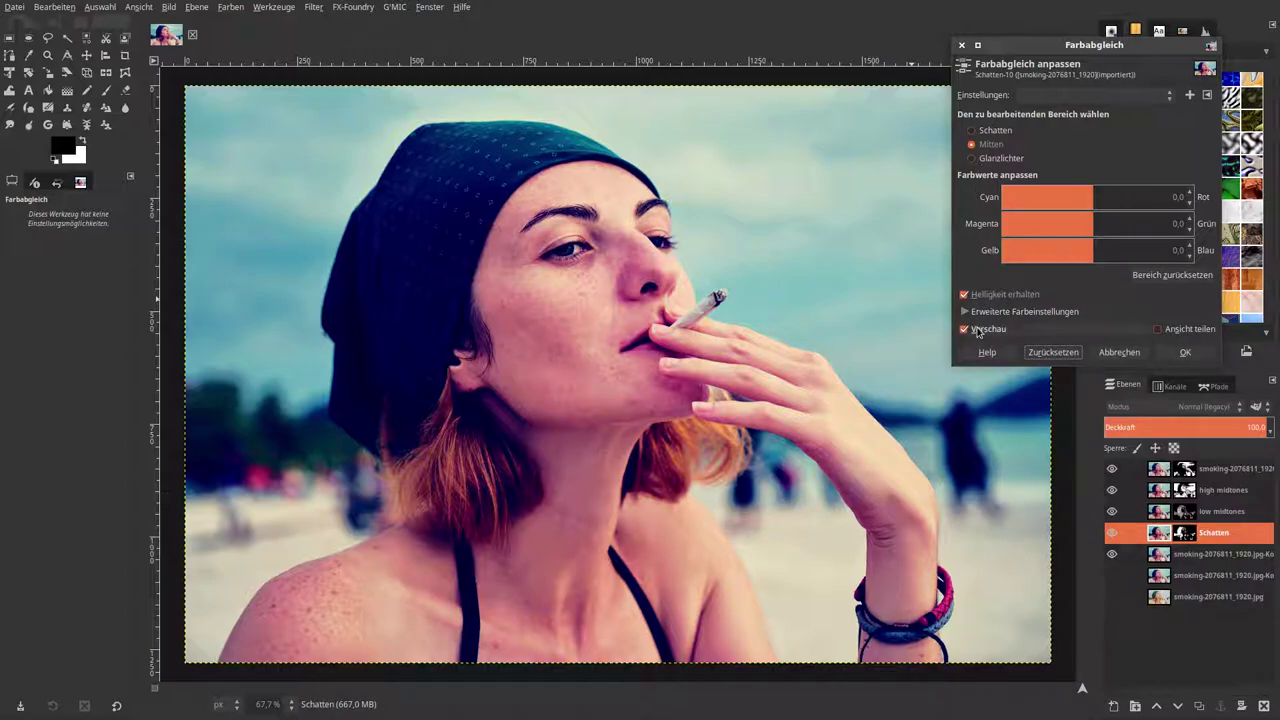
- Uncheck Preserve Luminosity, nudge toward red, cancel Color Balance, and select the Kopie #5 layer
left_click(964, 294)
left_click_drag(1130, 196, 1135, 197)
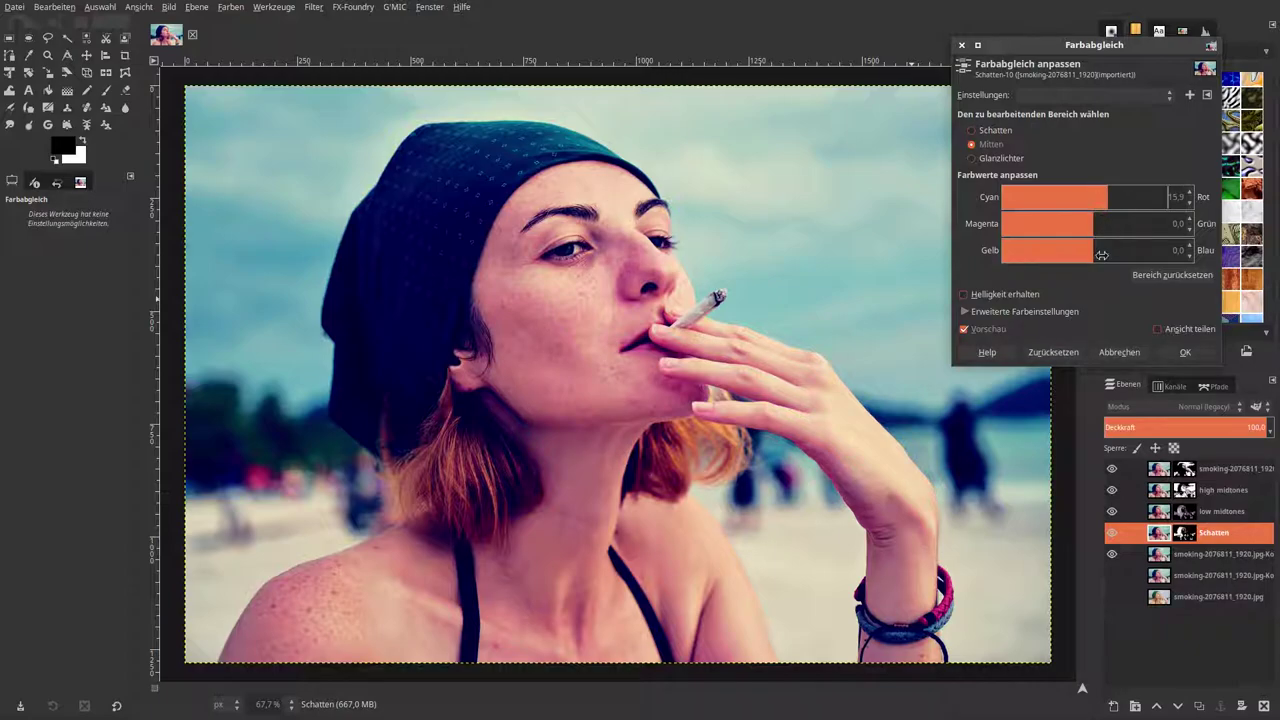
left_click(1119, 352)
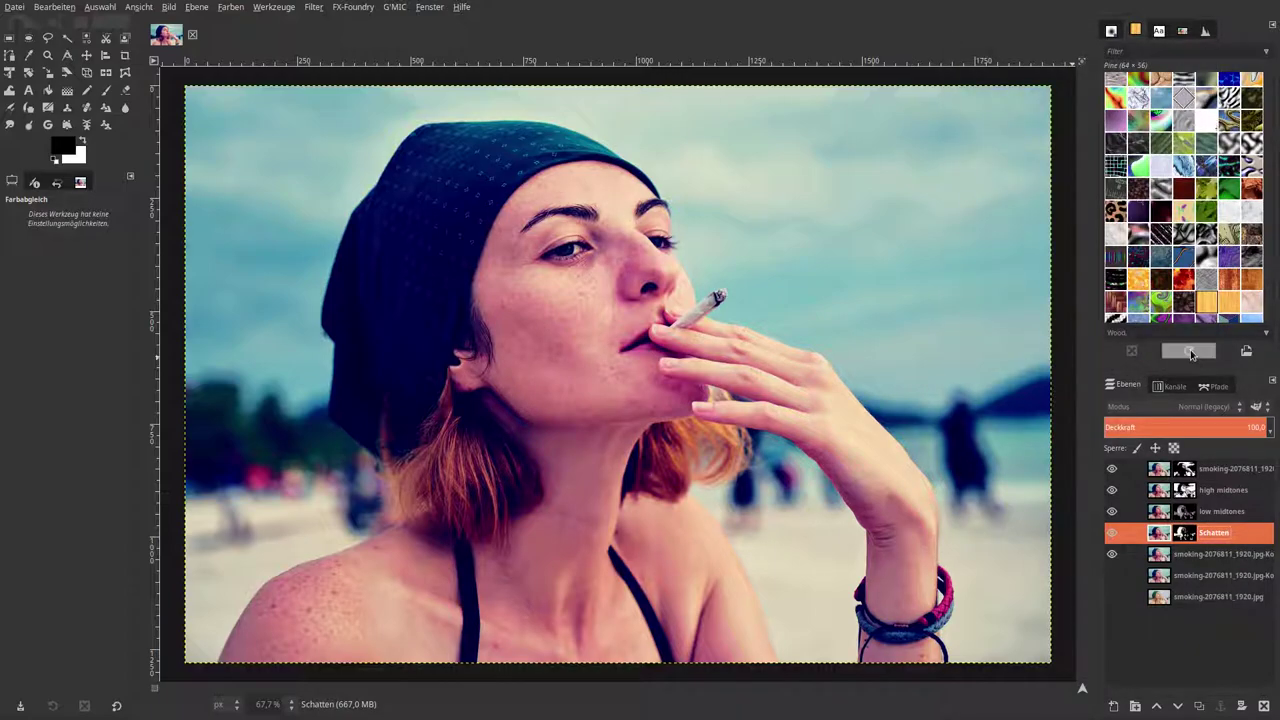
left_click(1162, 560)
- Make Kopie #5 visible and boost its saturation with a scale of 1.2
left_click(1111, 553)
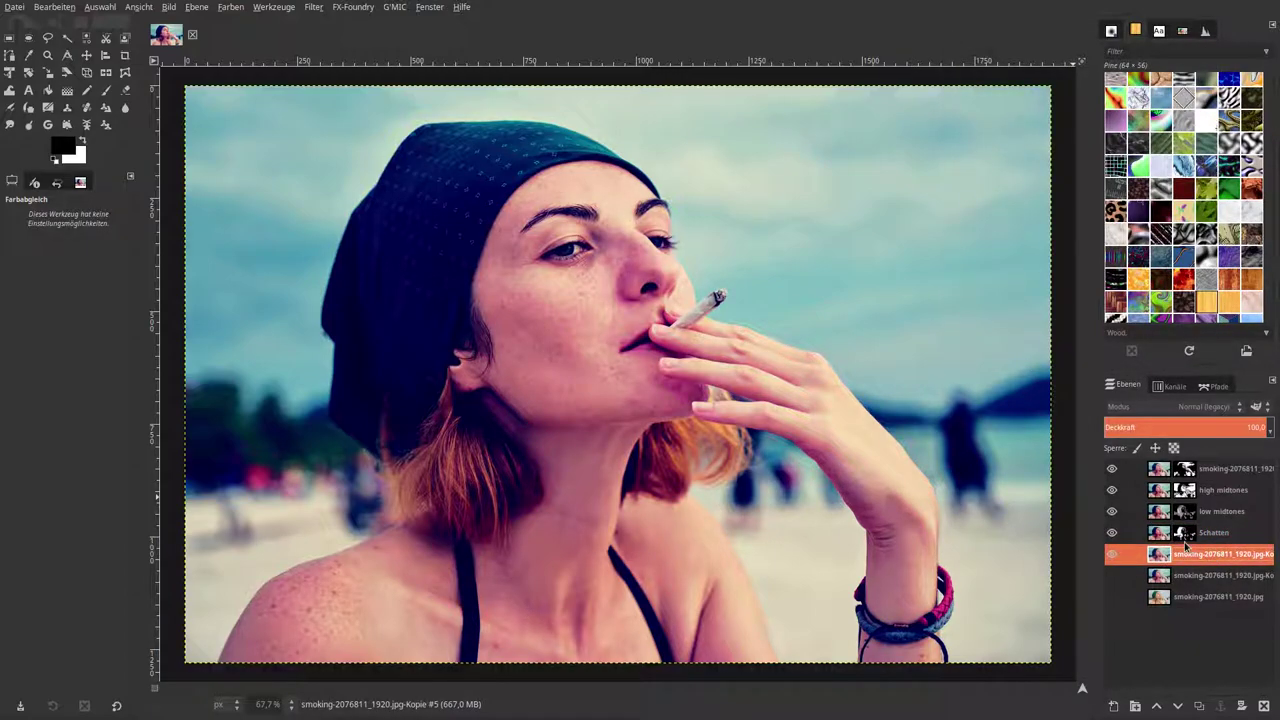
left_click(238, 8)
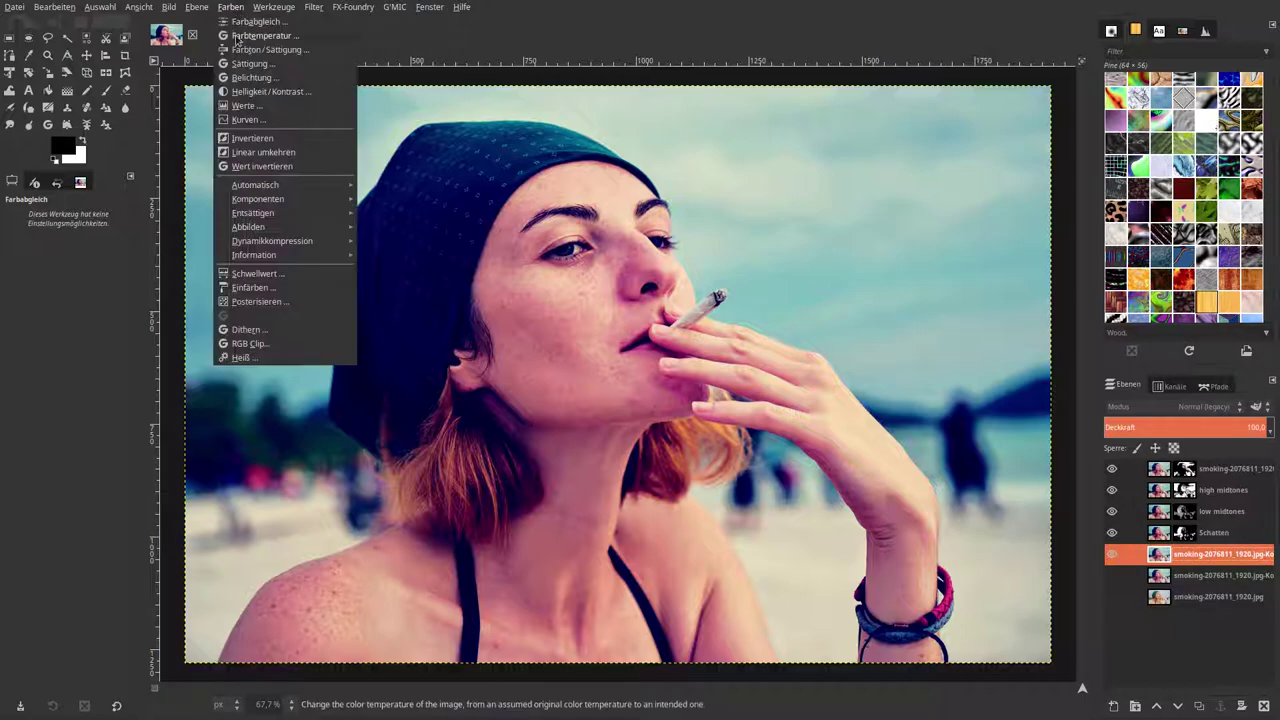
left_click(247, 64)
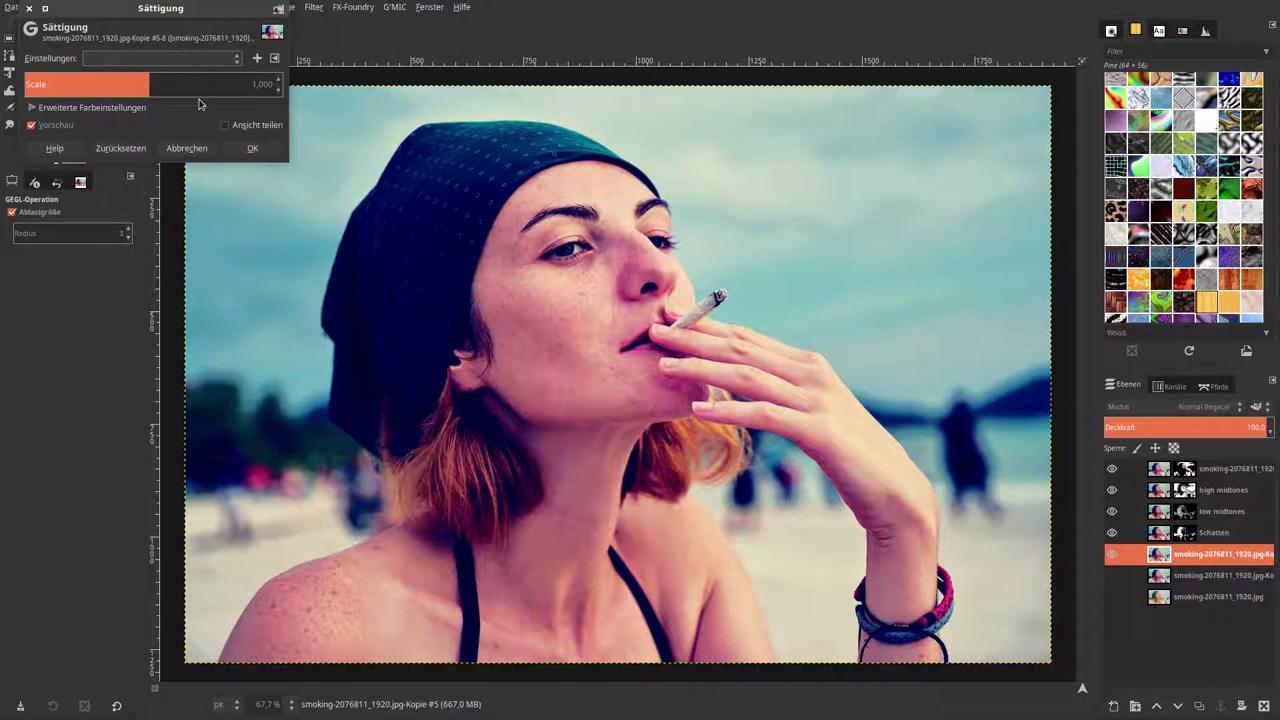
triple_click(267, 85)
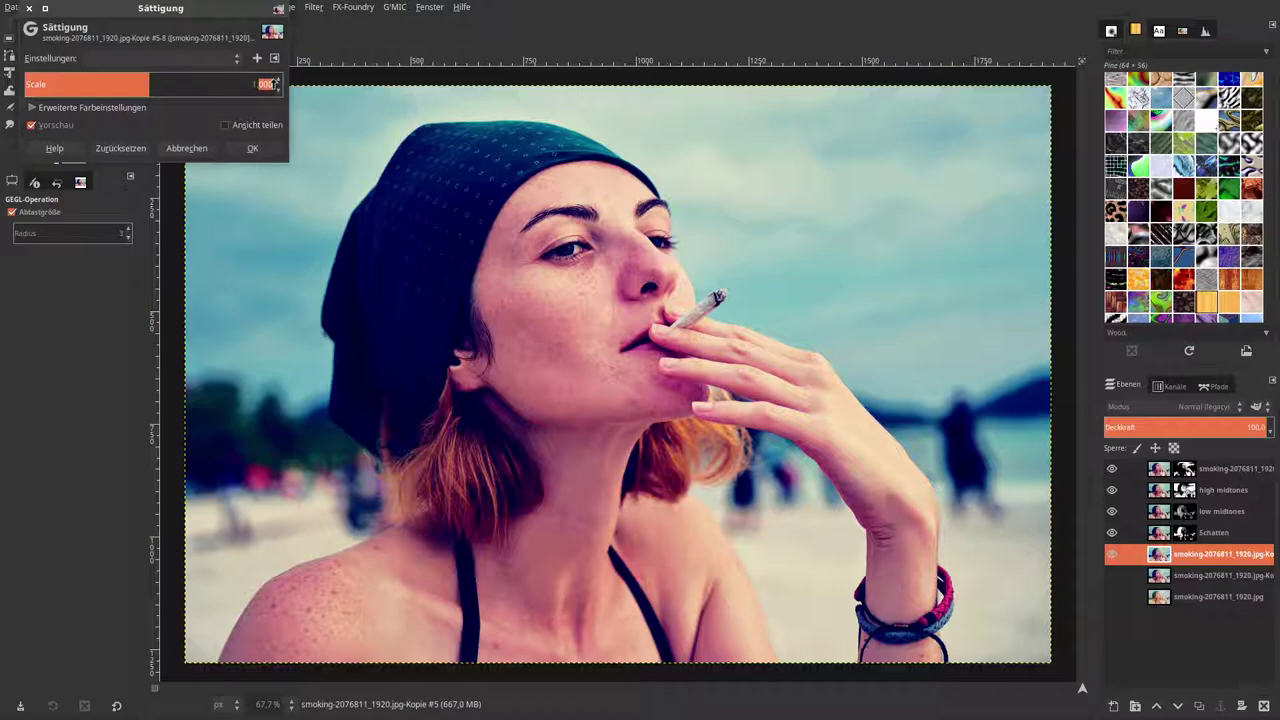
type("1,5")
key("Return")
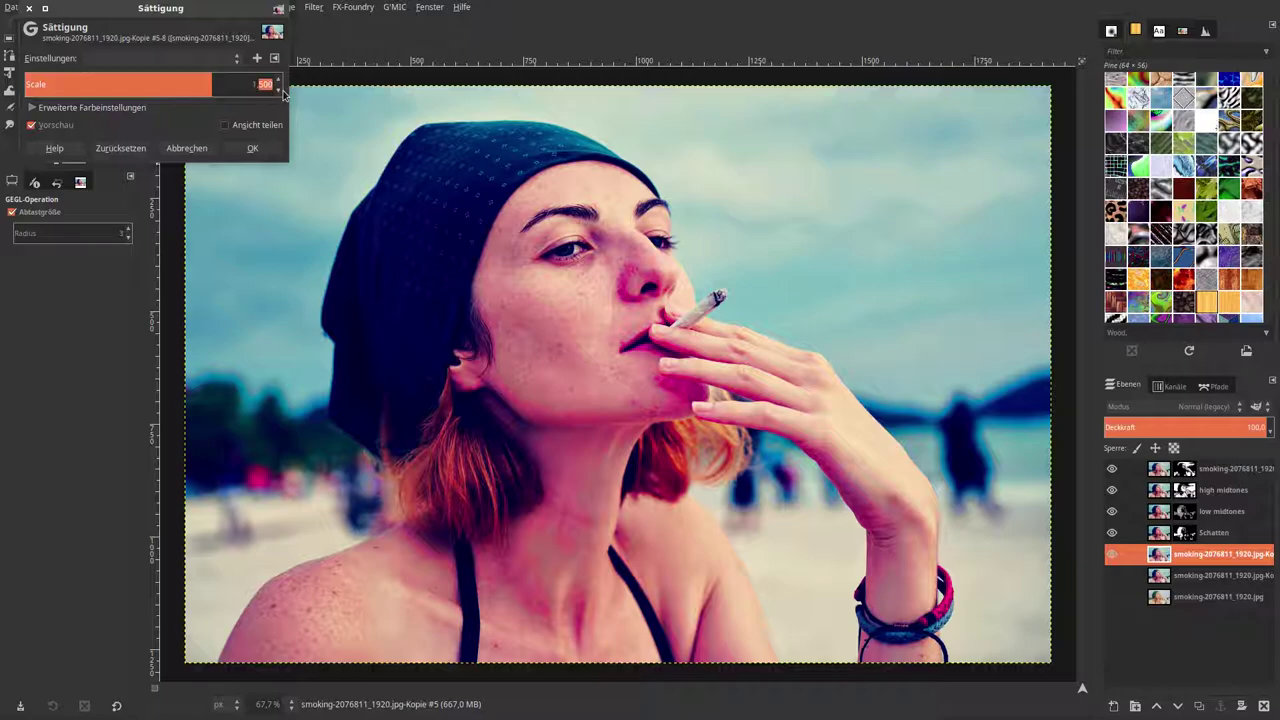
type("1,25")
key("Return")
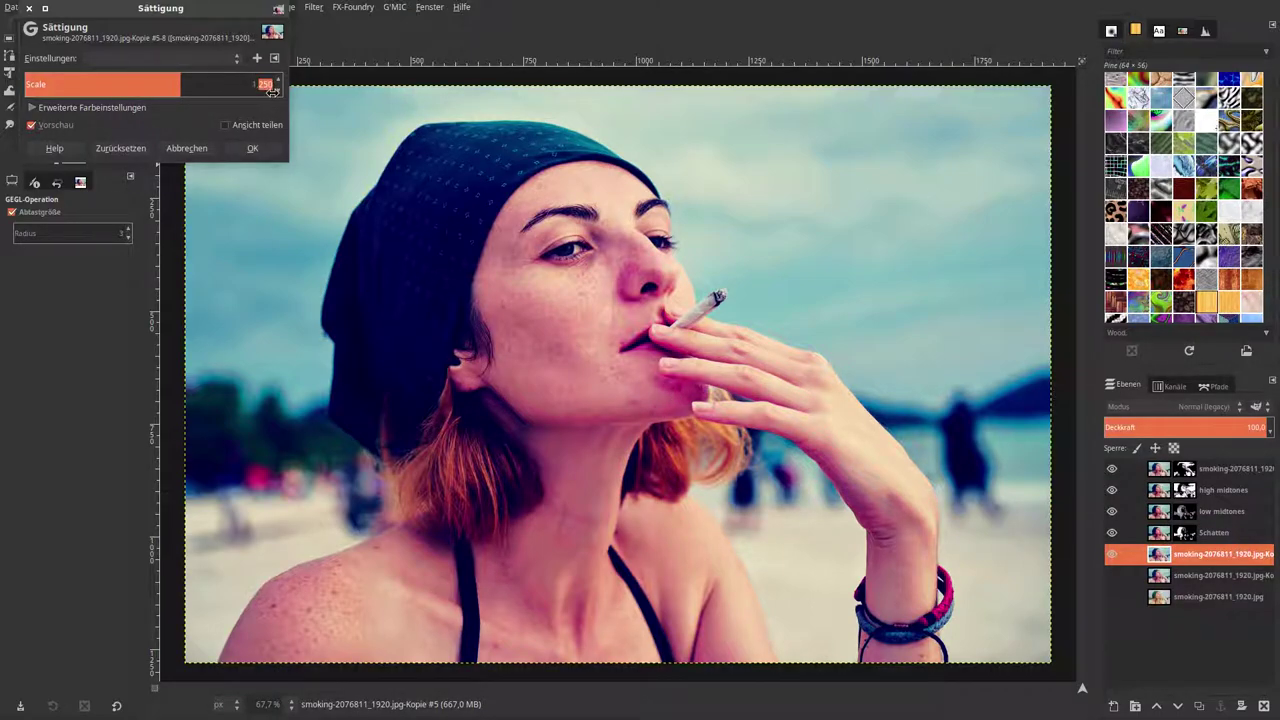
type("200")
key("Return")
left_click(252, 148)
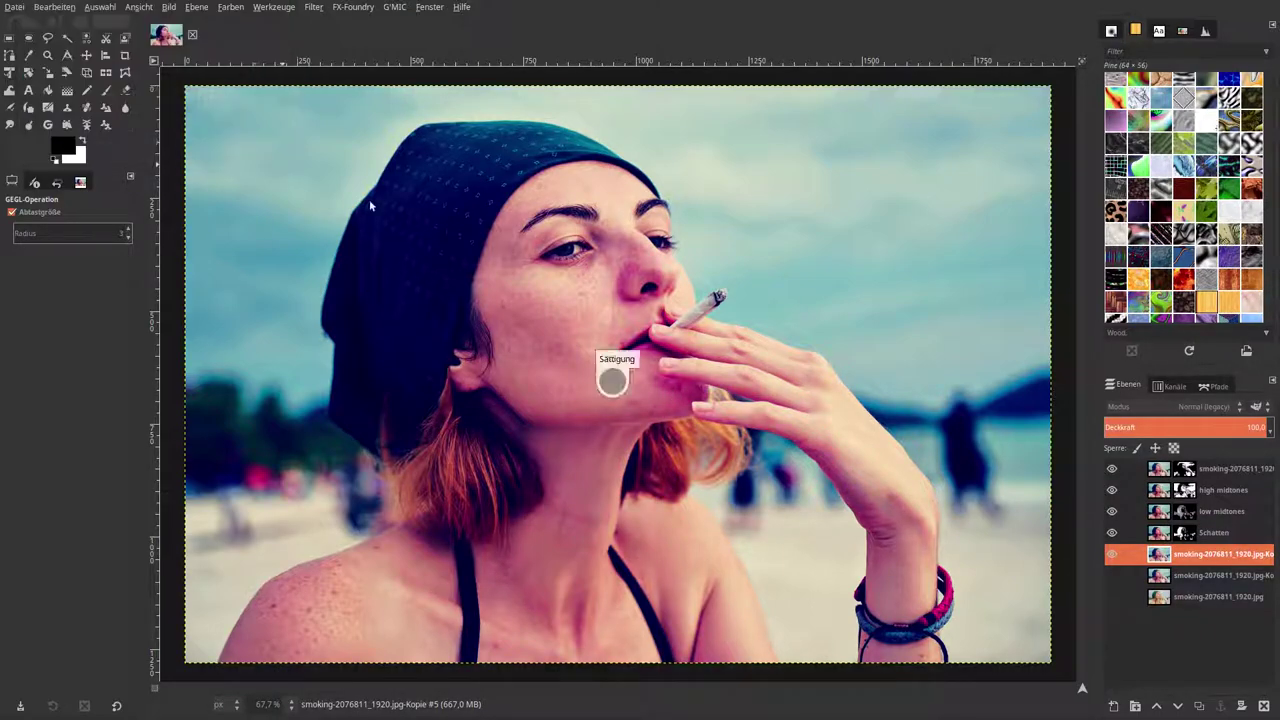
- Repeat the saturation boost on the Schatten layer
key("Page_Up")
left_click(231, 7)
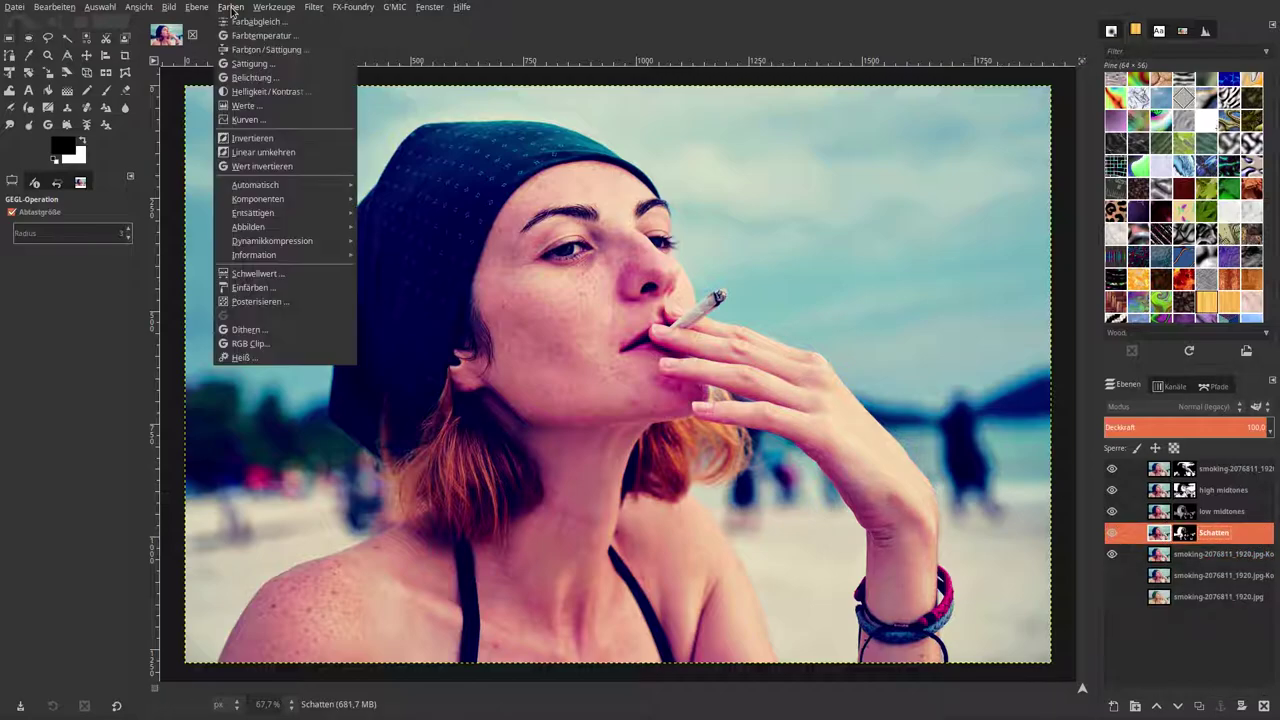
left_click(313, 6)
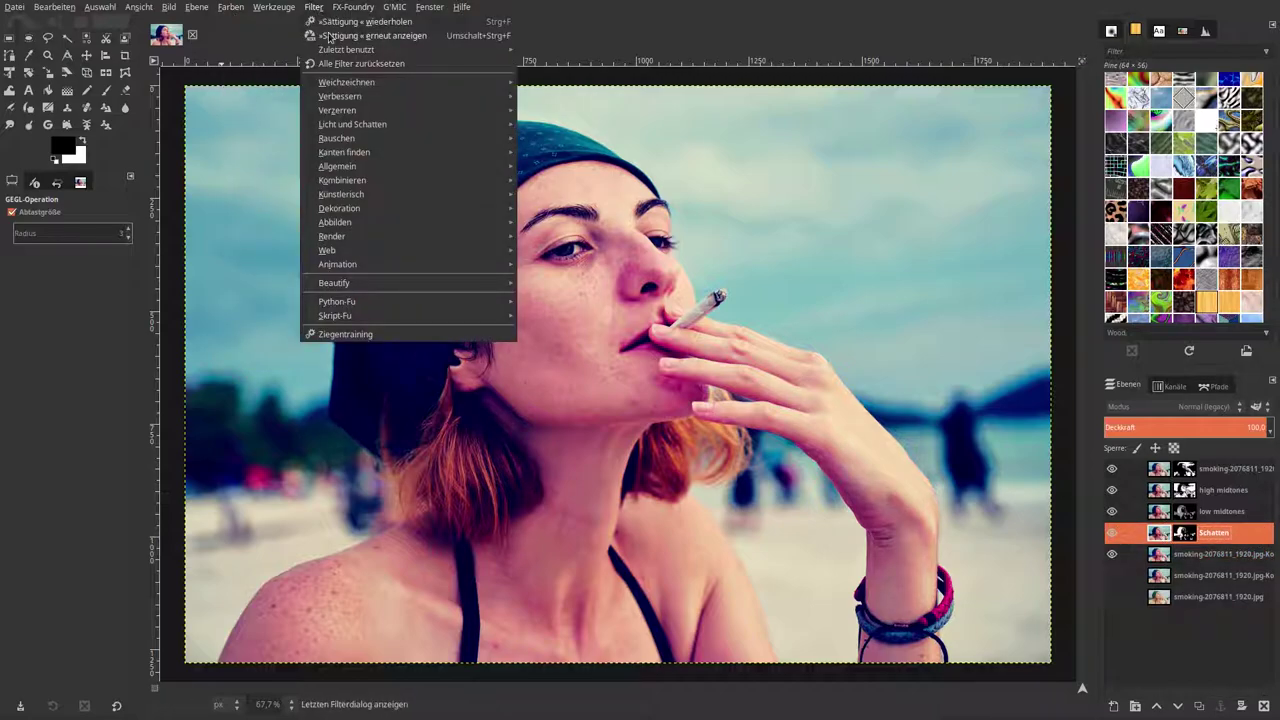
left_click(329, 36)
left_click(254, 153)
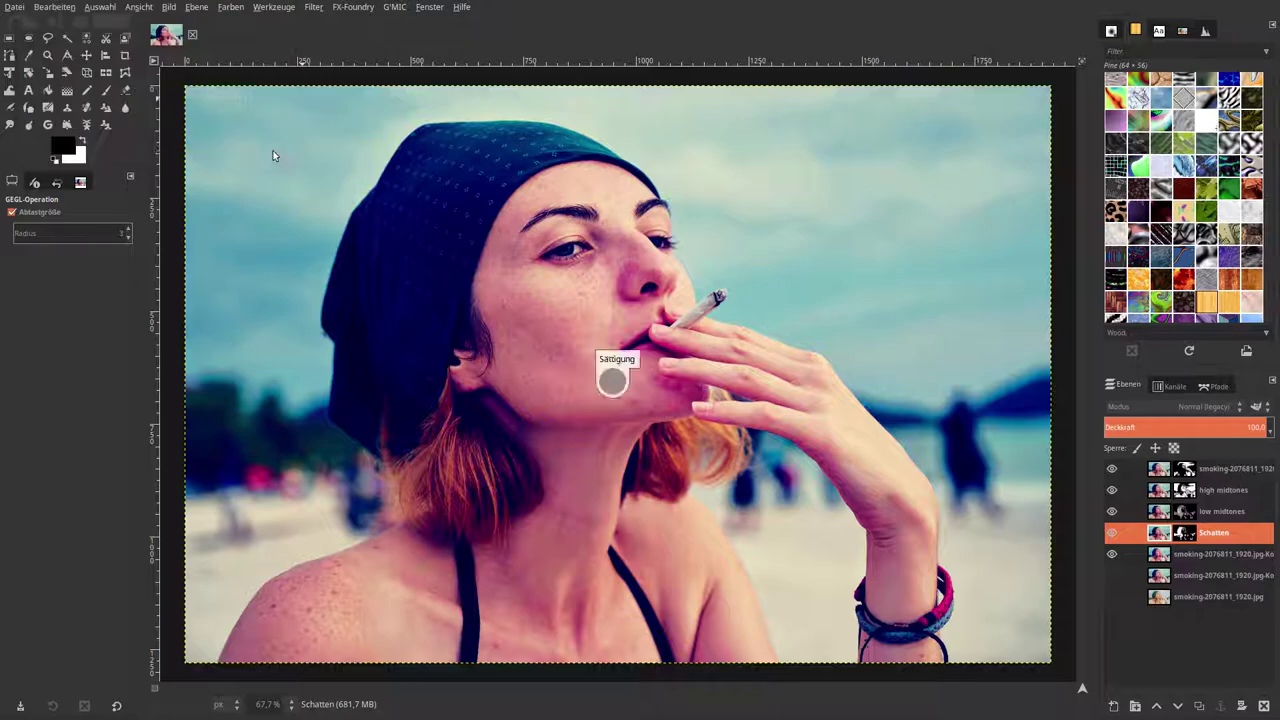
- Repeat the saturation boost on the low midtones, high midtones and top layers
left_click(1158, 511)
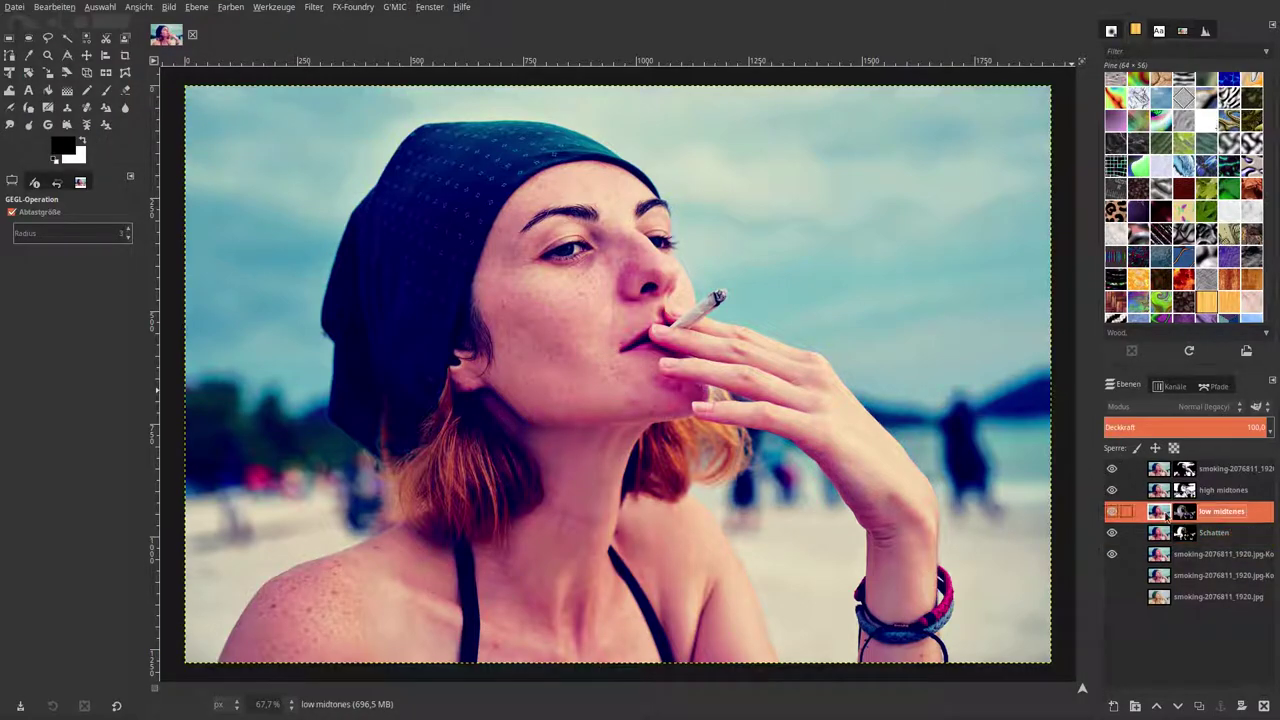
left_click(233, 12)
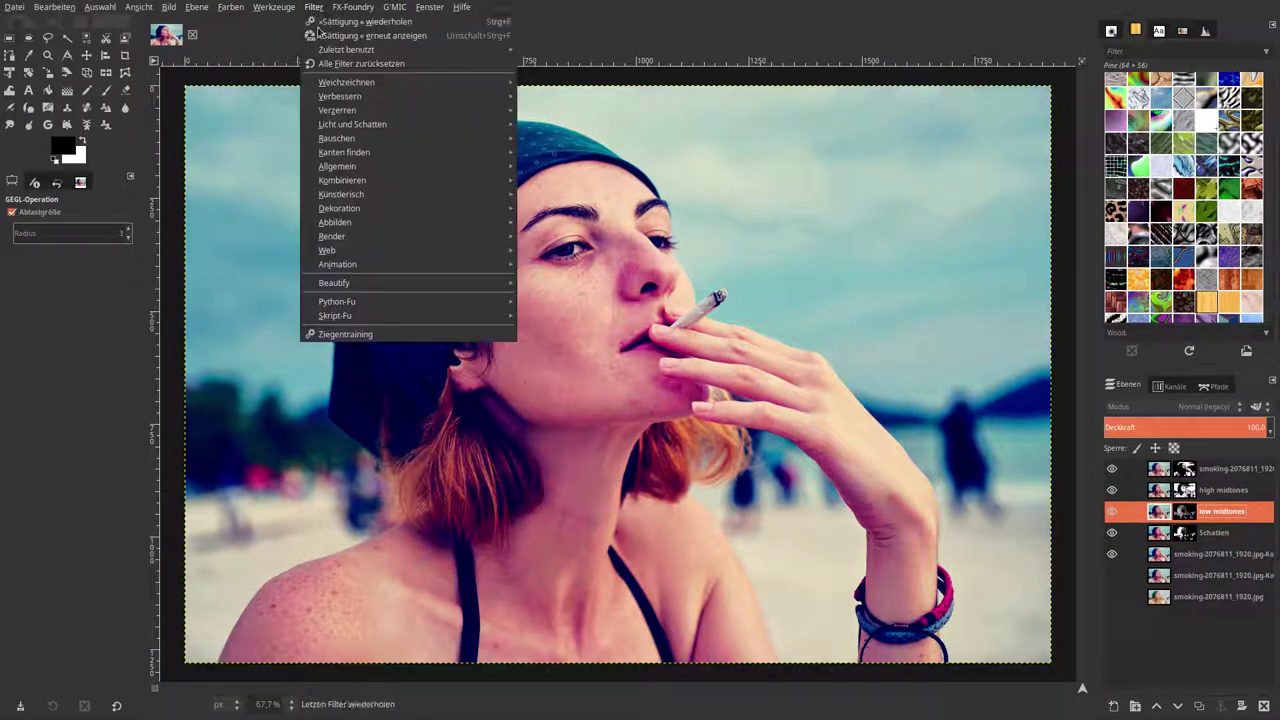
left_click(342, 22)
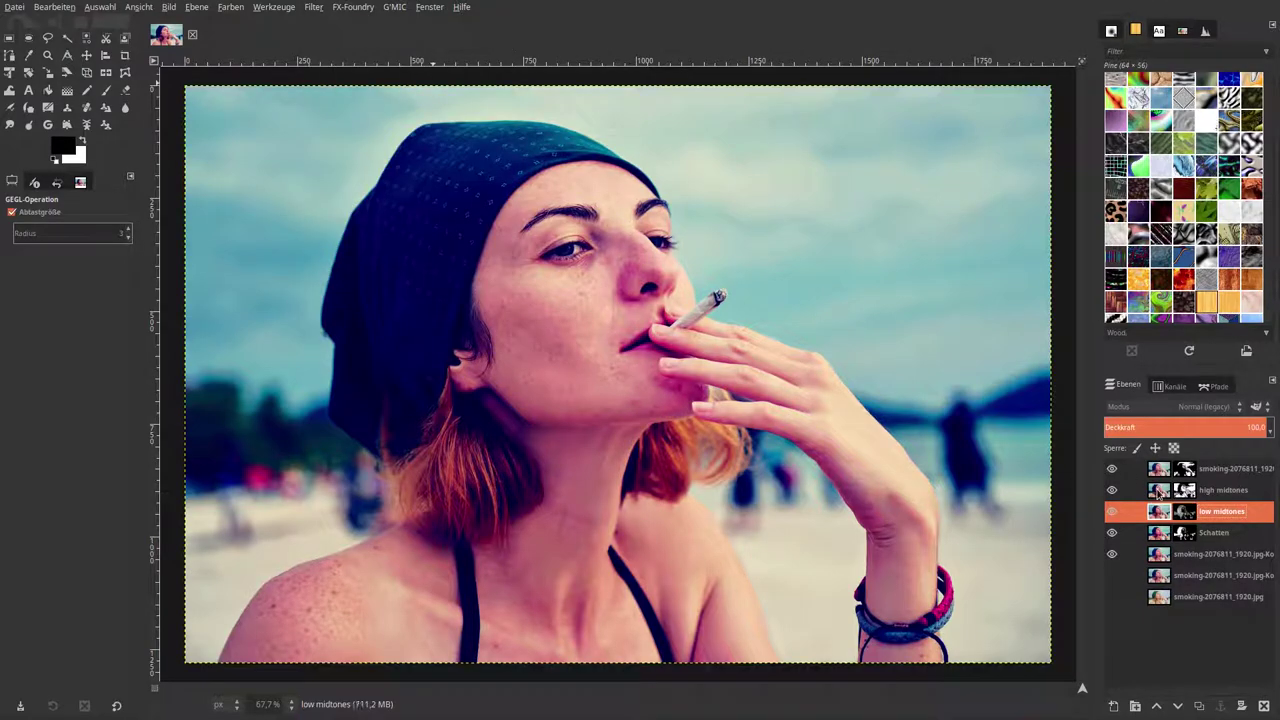
left_click(1158, 490)
left_click(233, 8)
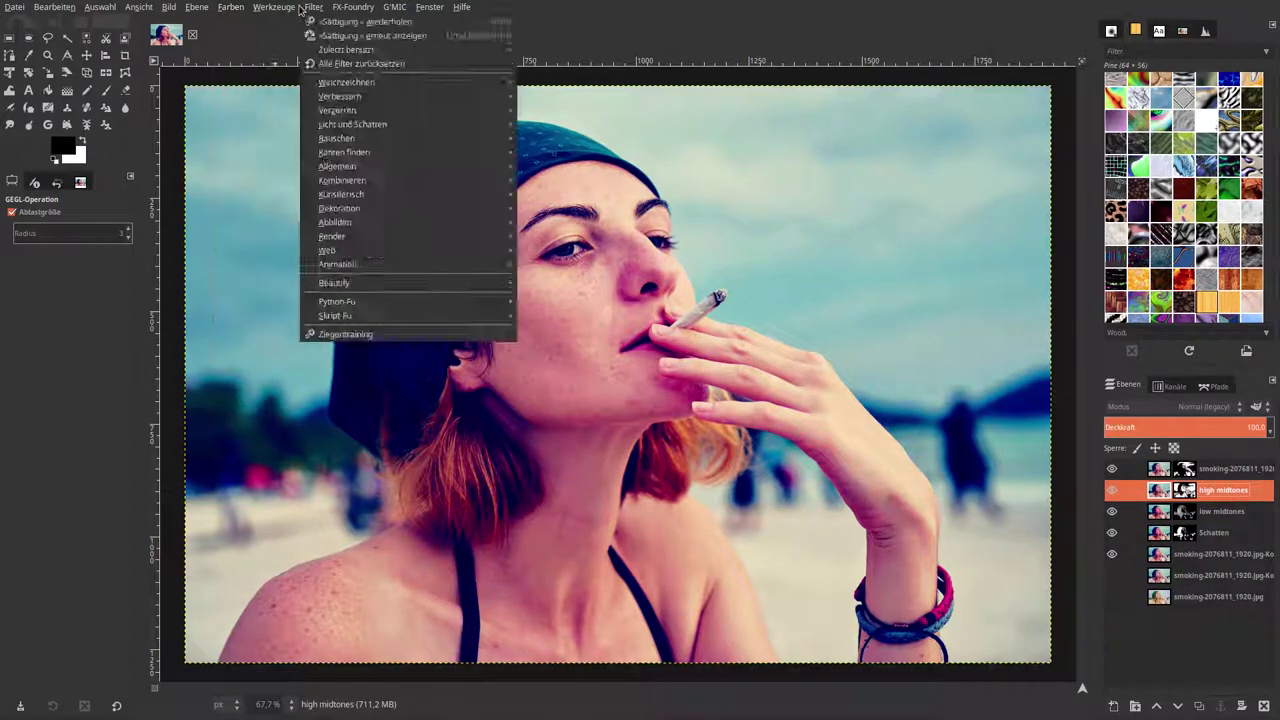
left_click(340, 22)
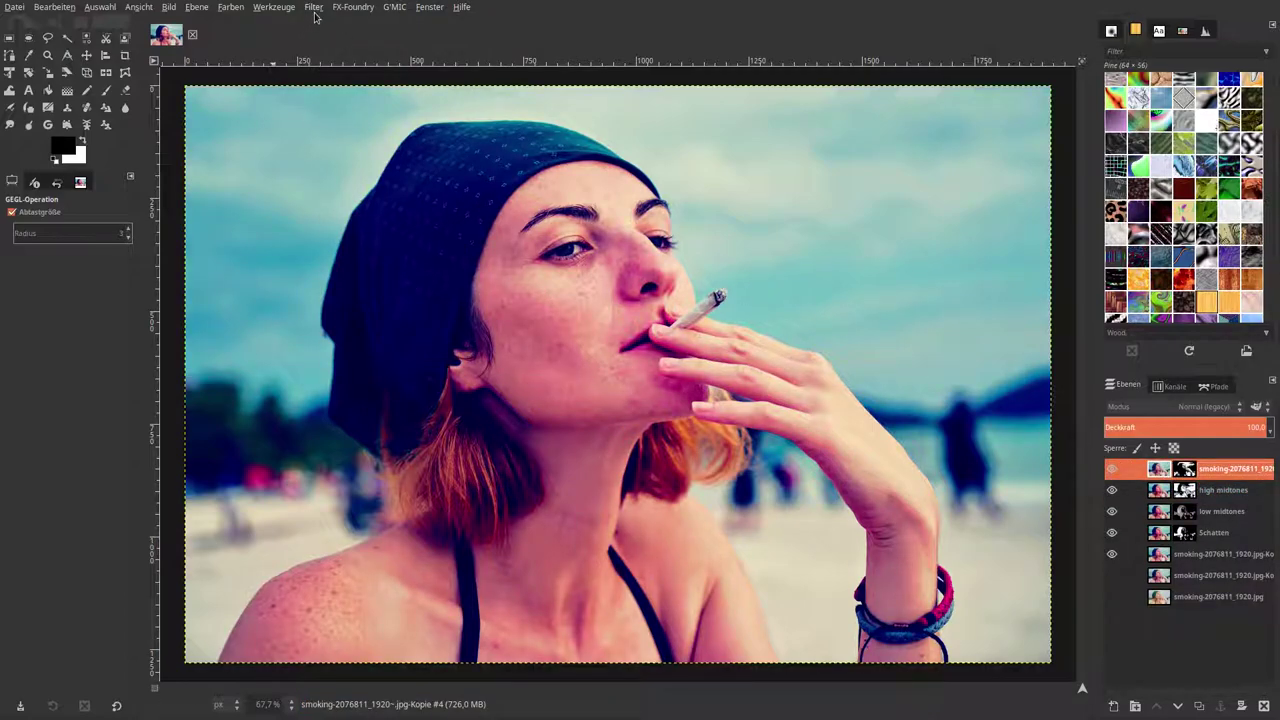
left_click(315, 10)
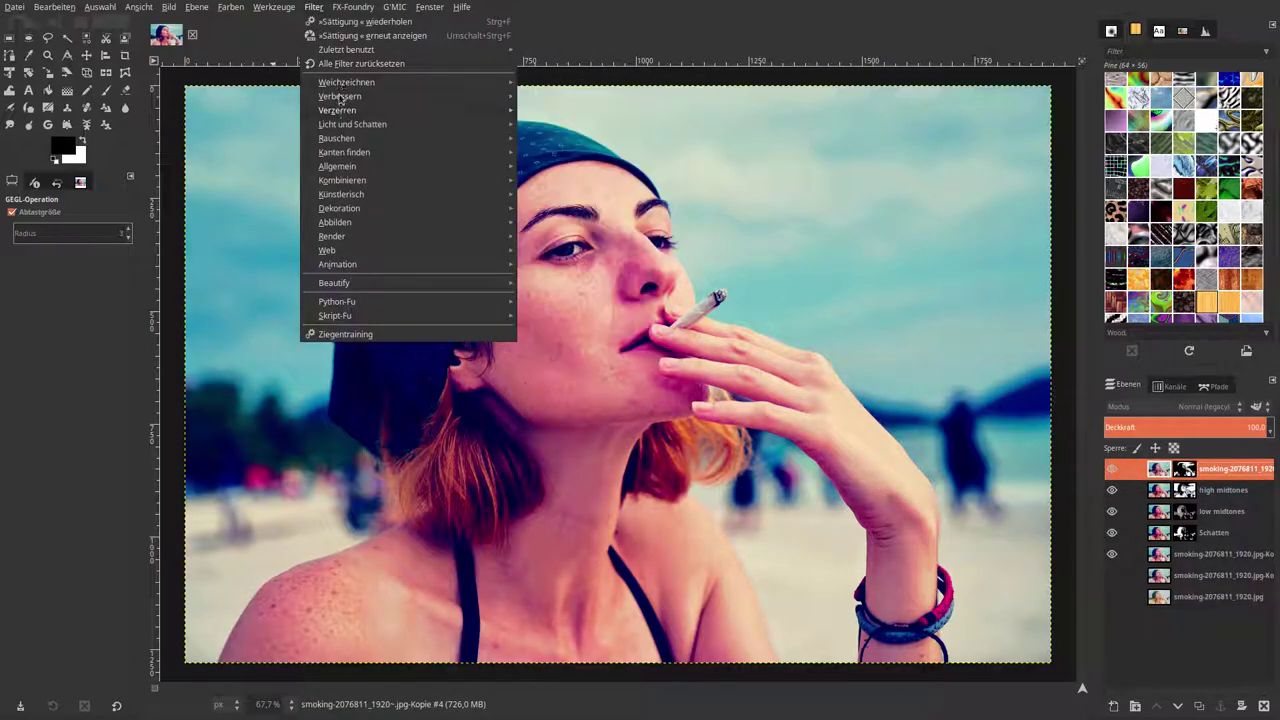
left_click(340, 22)
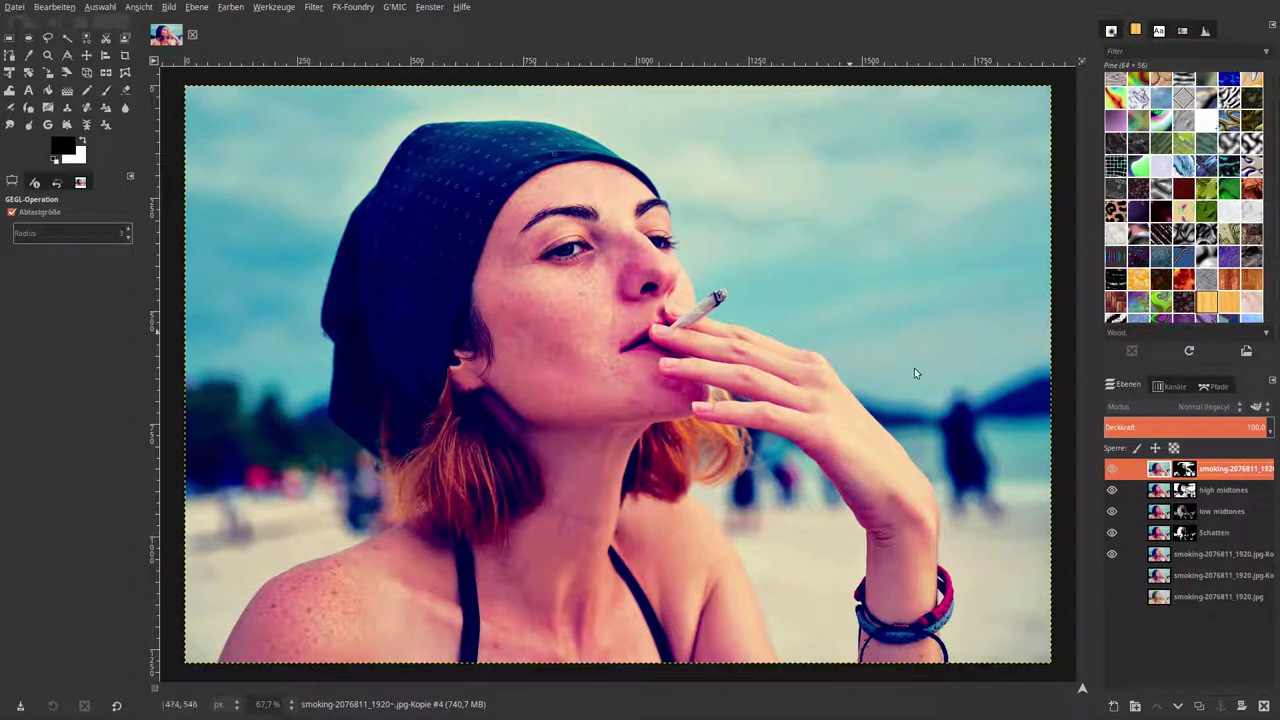
- Create a merged 'Sichtbar' layer from visible and toggle it to compare with the layers below
right_click(1160, 468)
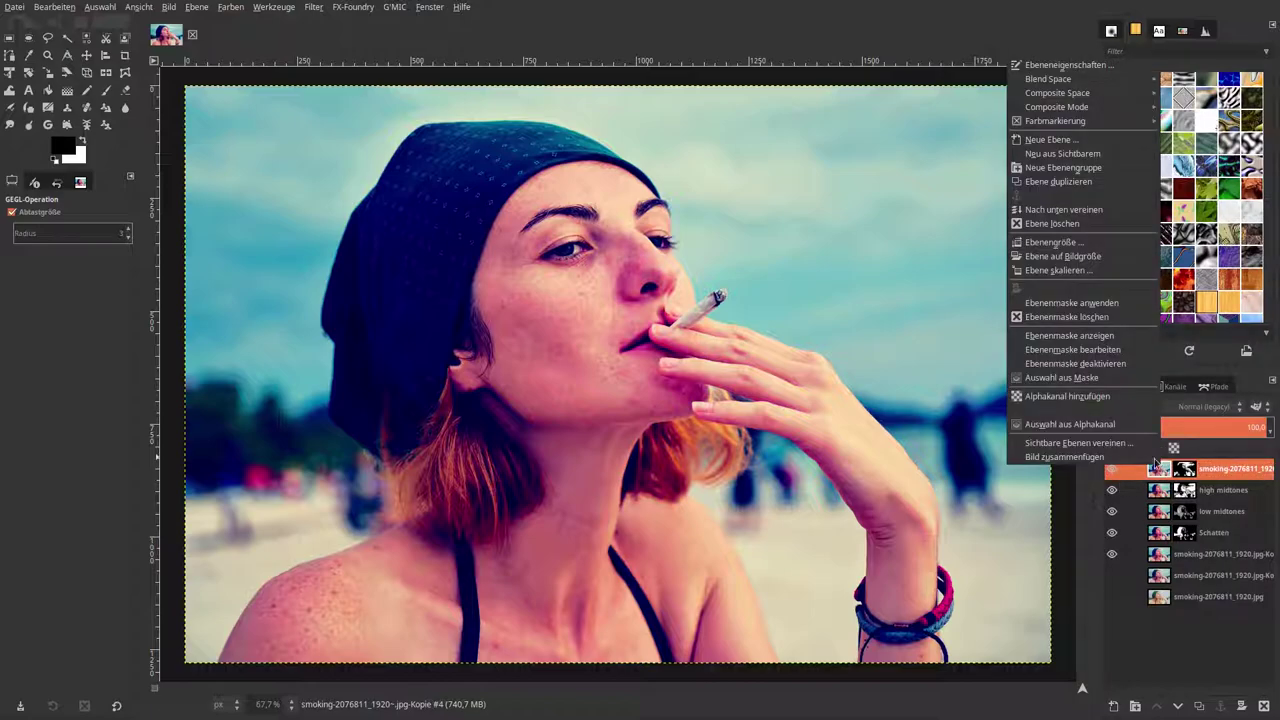
left_click(1074, 156)
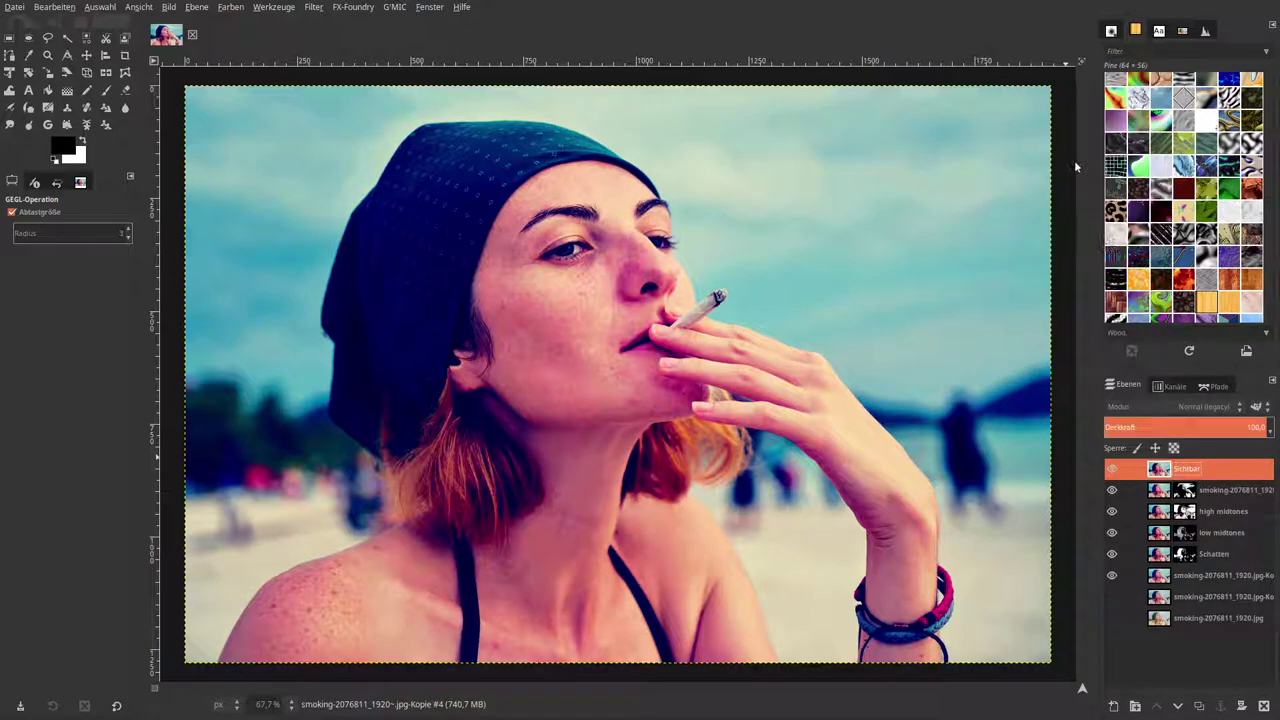
left_click(1111, 490)
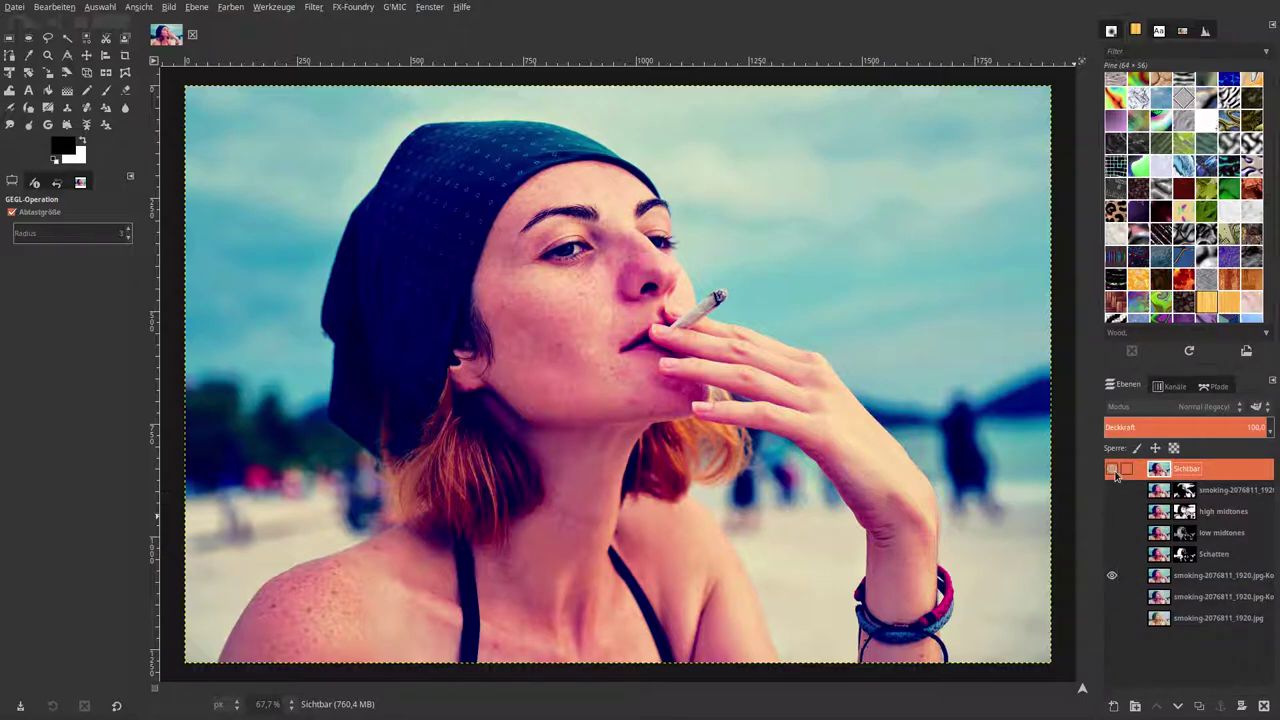
left_click(1111, 468)
left_click(1120, 578)
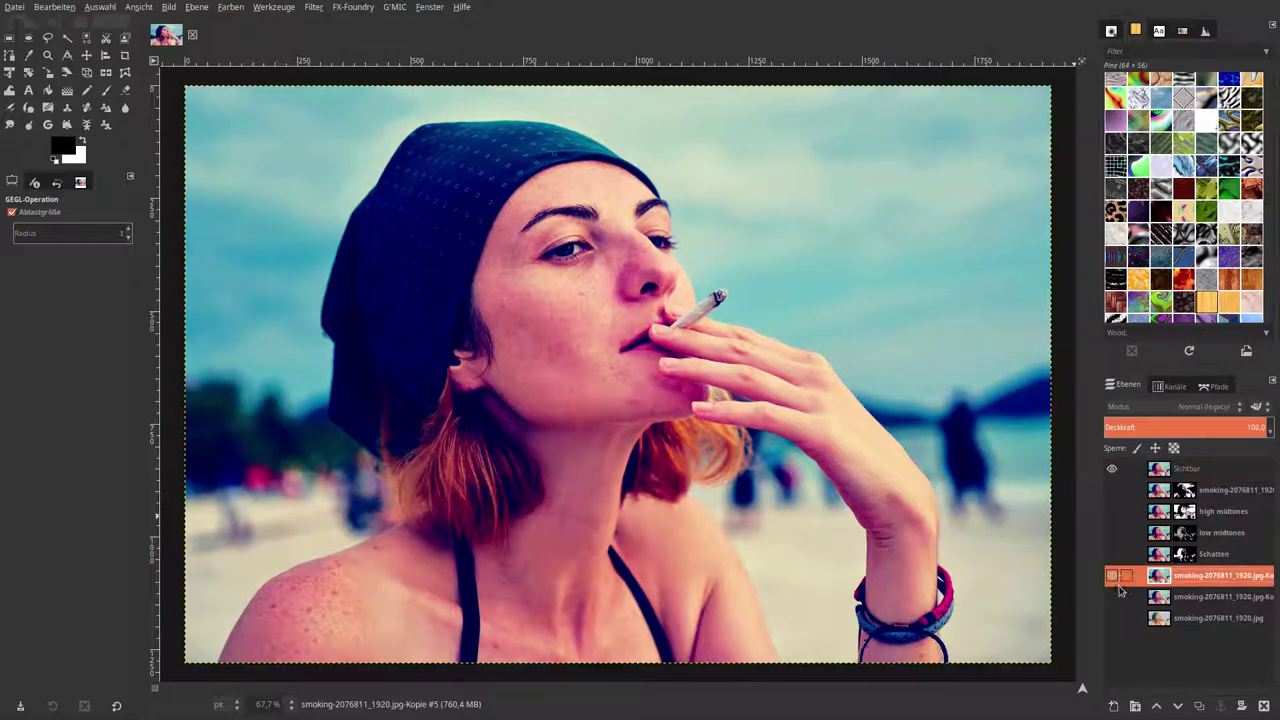
left_click(1111, 468)
left_click(1111, 468)
- Hide the photo copies beneath, keep Sichtbar visible, and make Sichtbar the active layer
left_click(1111, 596)
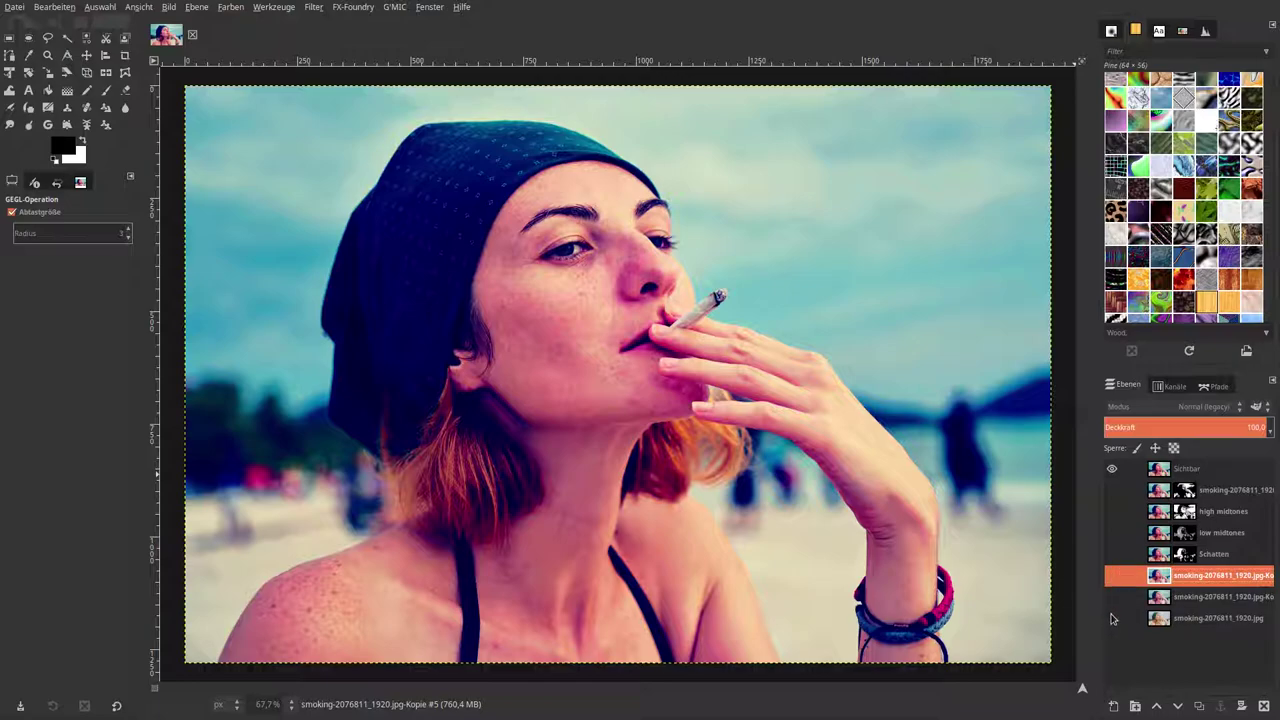
left_click(1113, 472)
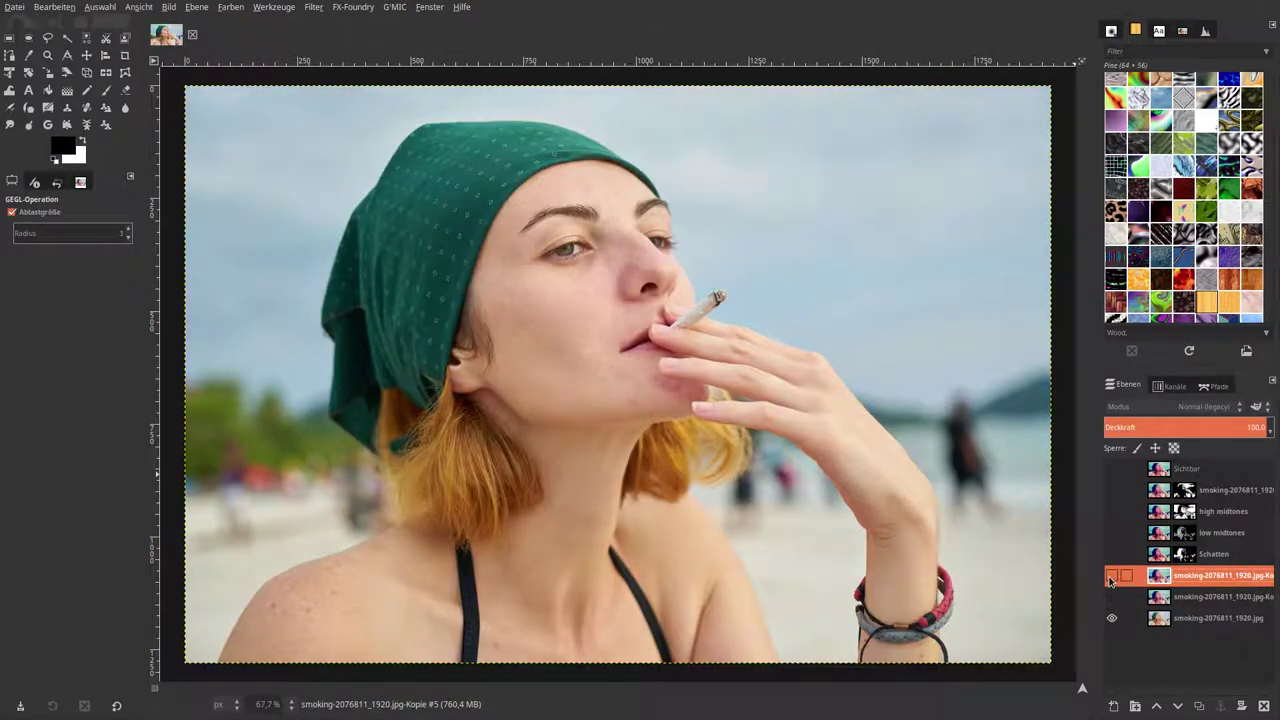
left_click(1111, 577)
left_click_drag(1113, 612, 1112, 577)
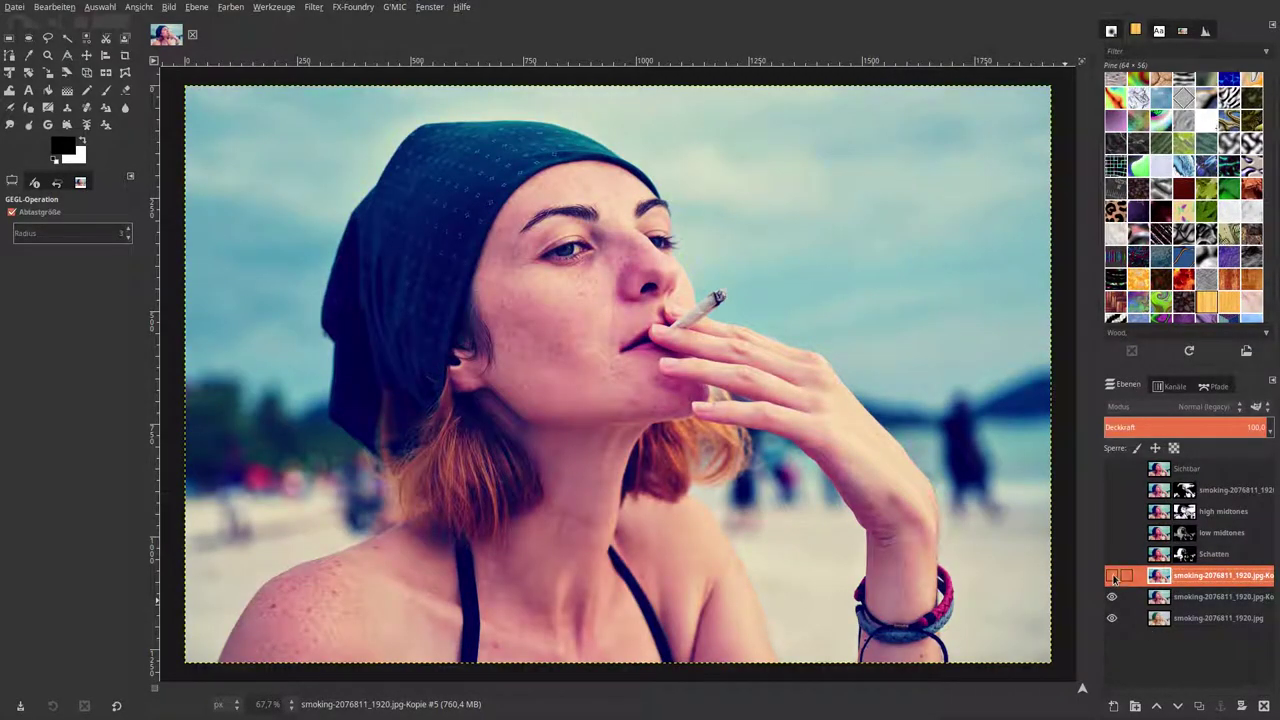
left_click(1114, 556)
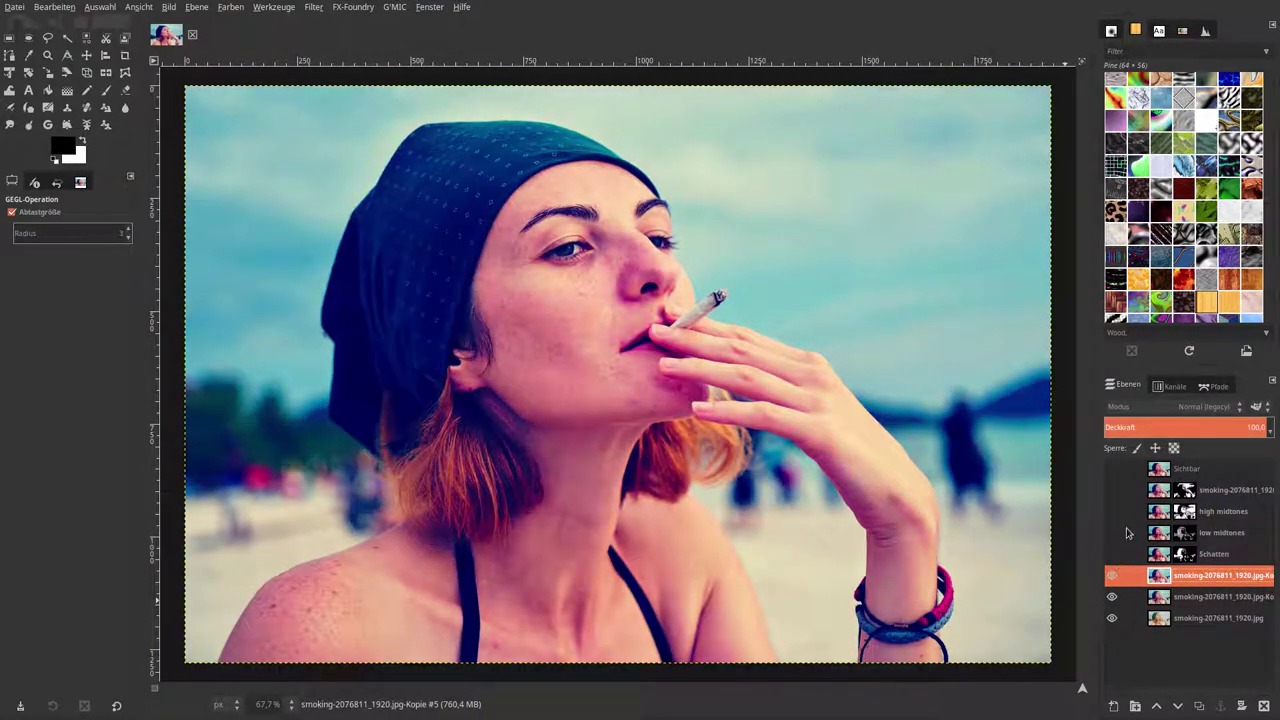
left_click(1111, 468)
left_click(1111, 577)
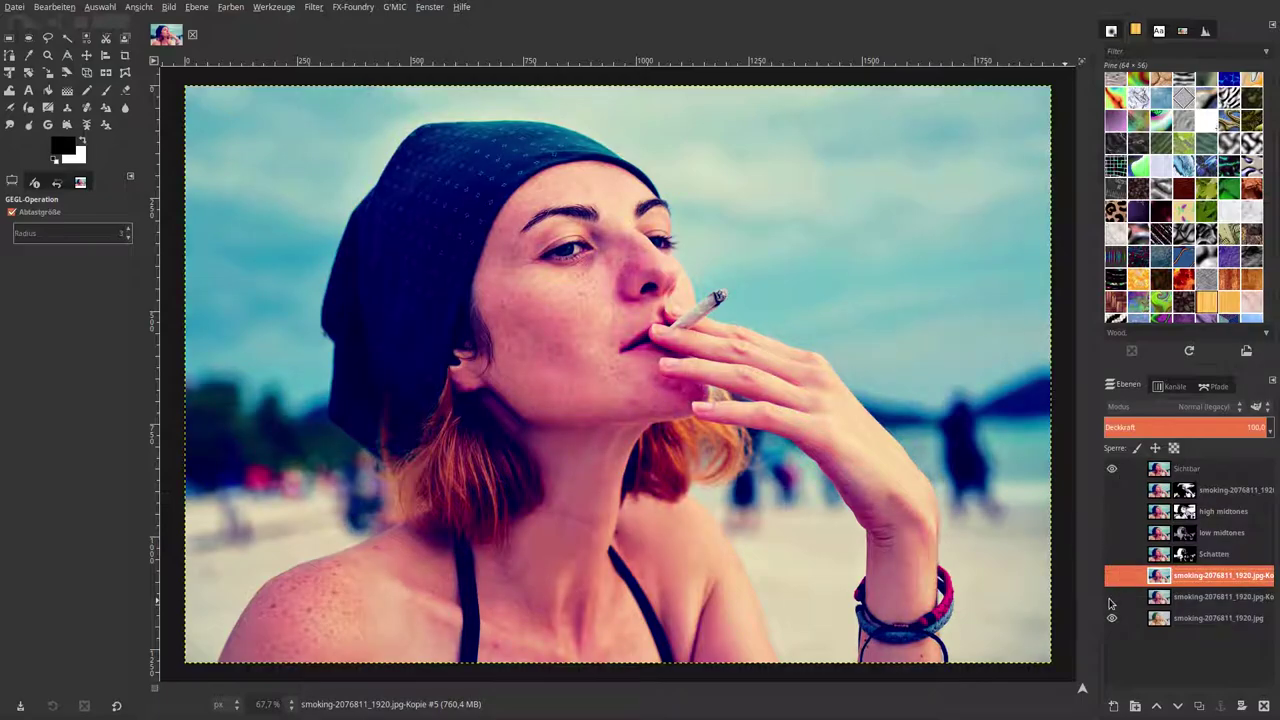
left_click(1168, 470)
left_click(230, 7)
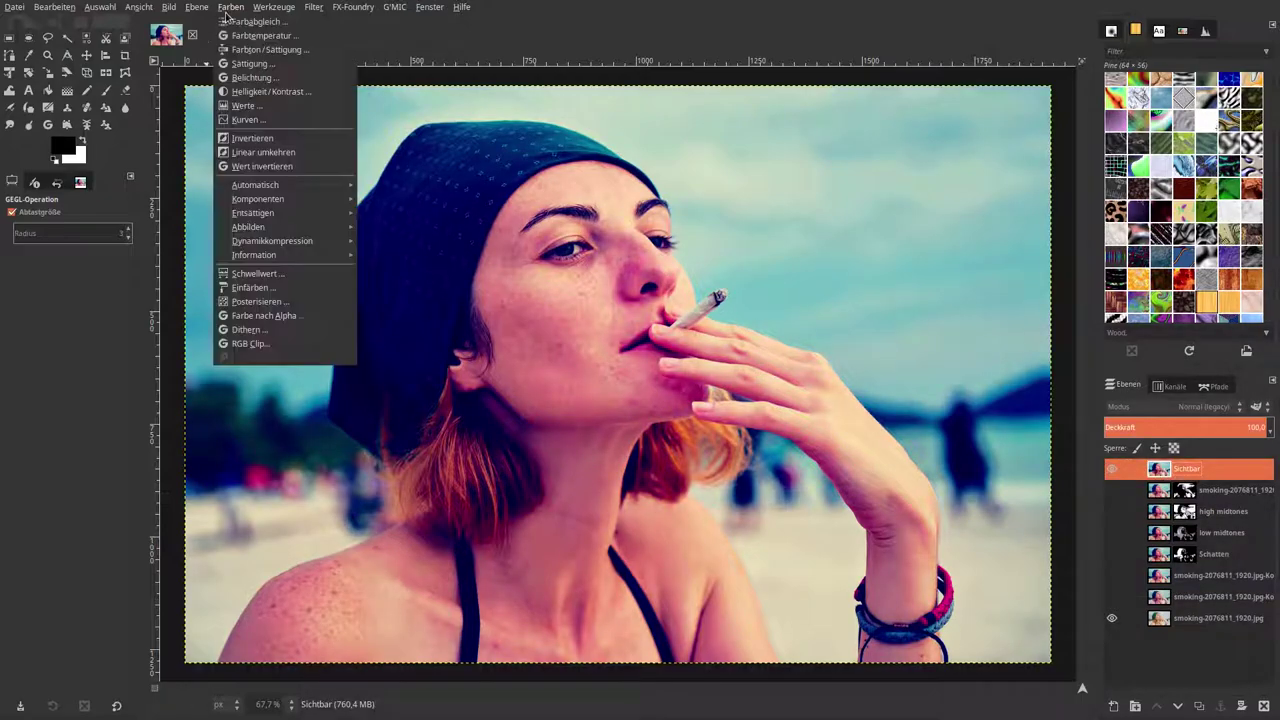
left_click(240, 22)
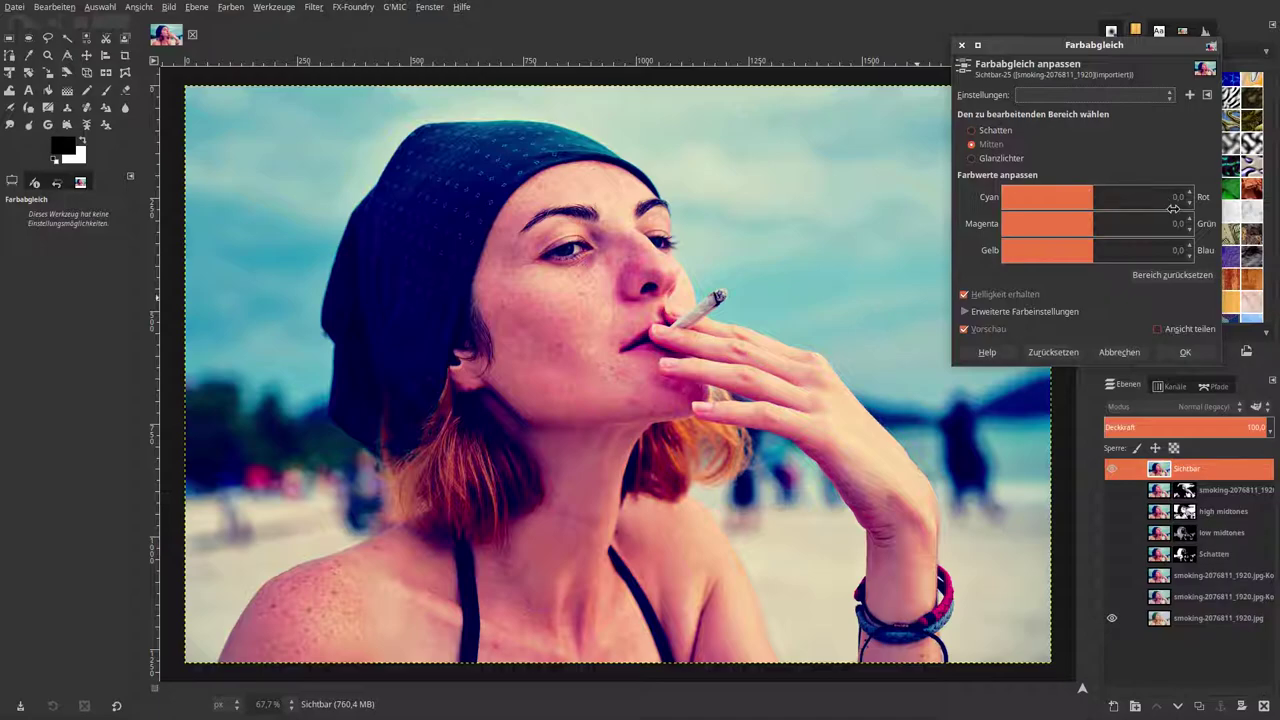
left_click(1175, 200)
type("22")
key("Return")
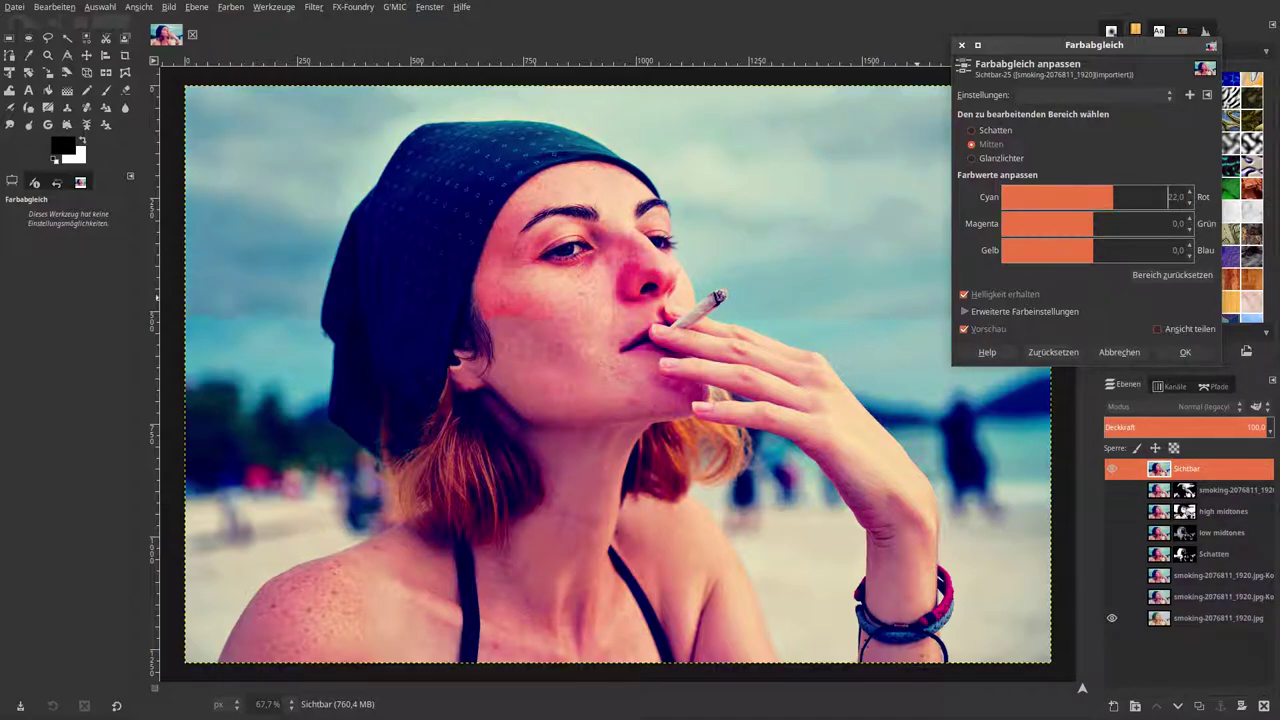
left_click(1178, 224)
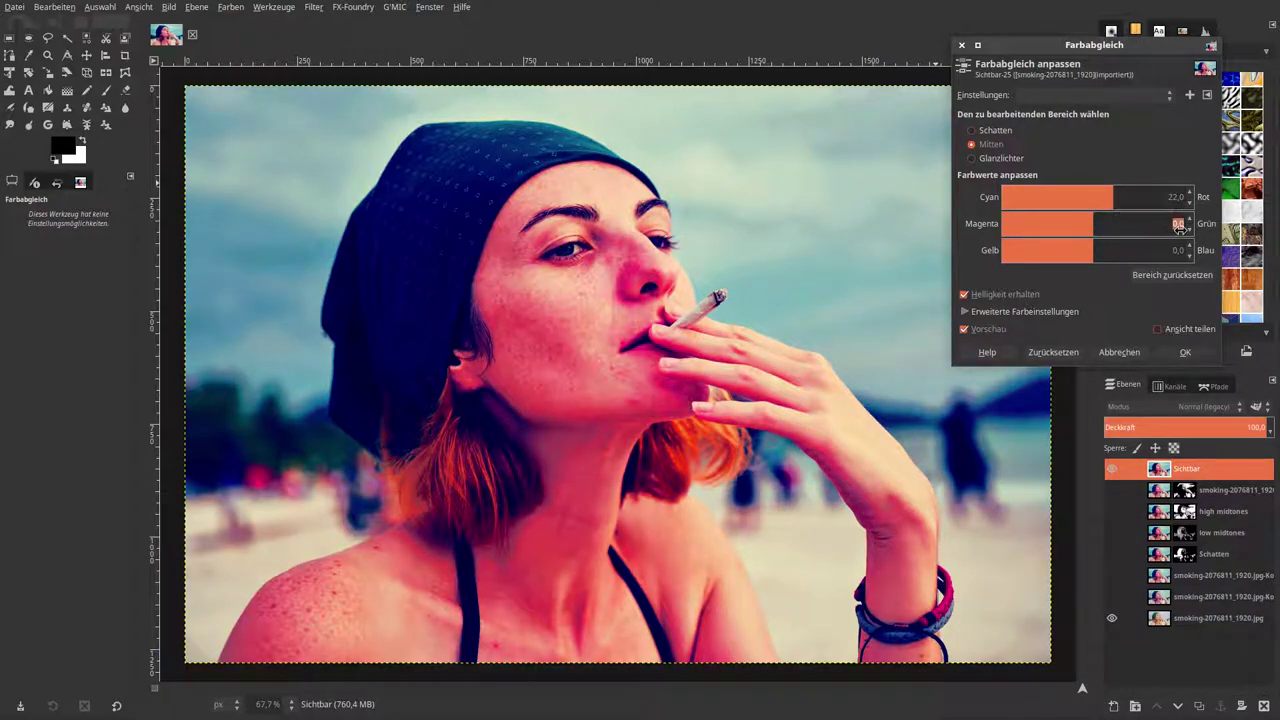
key("BackSpace")
type("15")
key("Return")
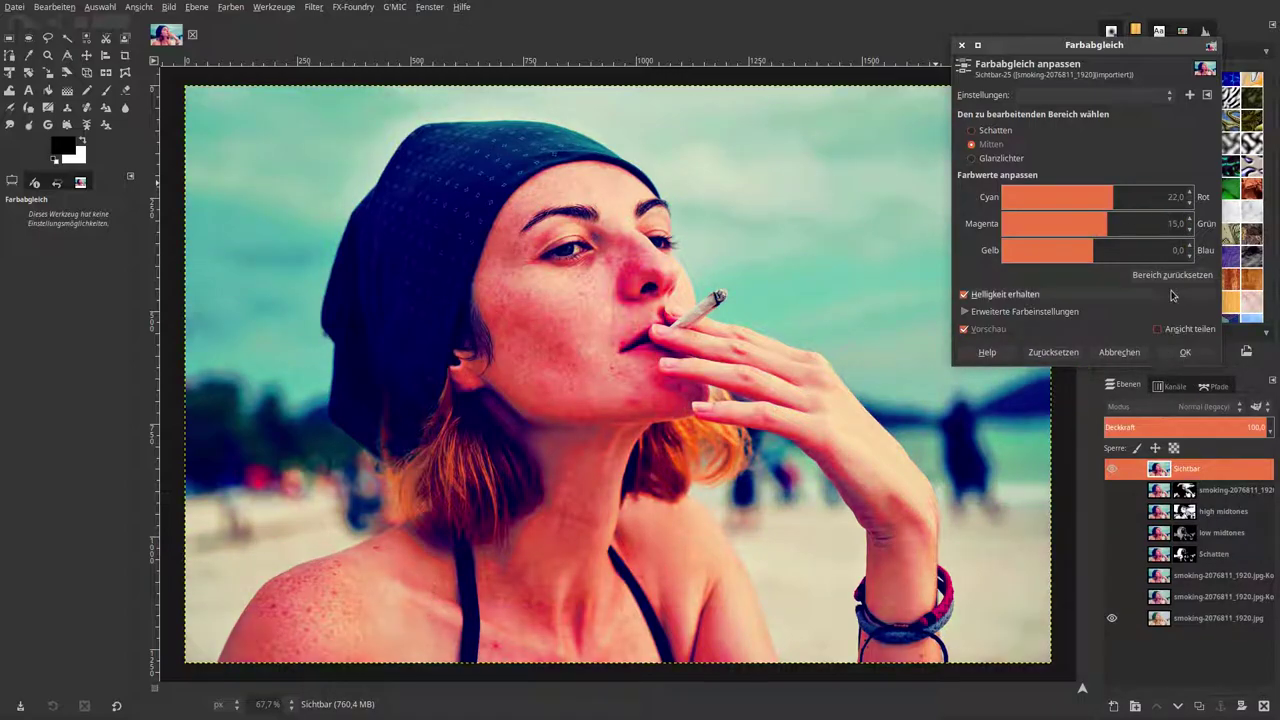
key("Tab")
key("Return")
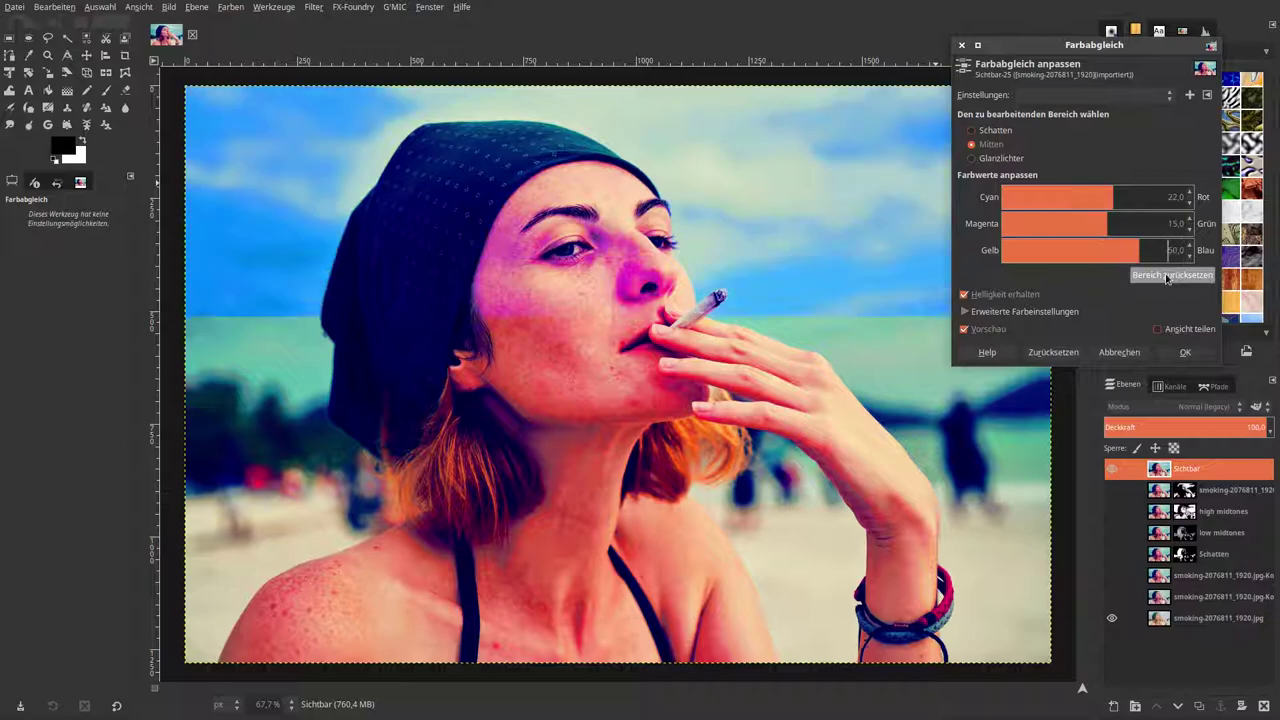
left_click(989, 294)
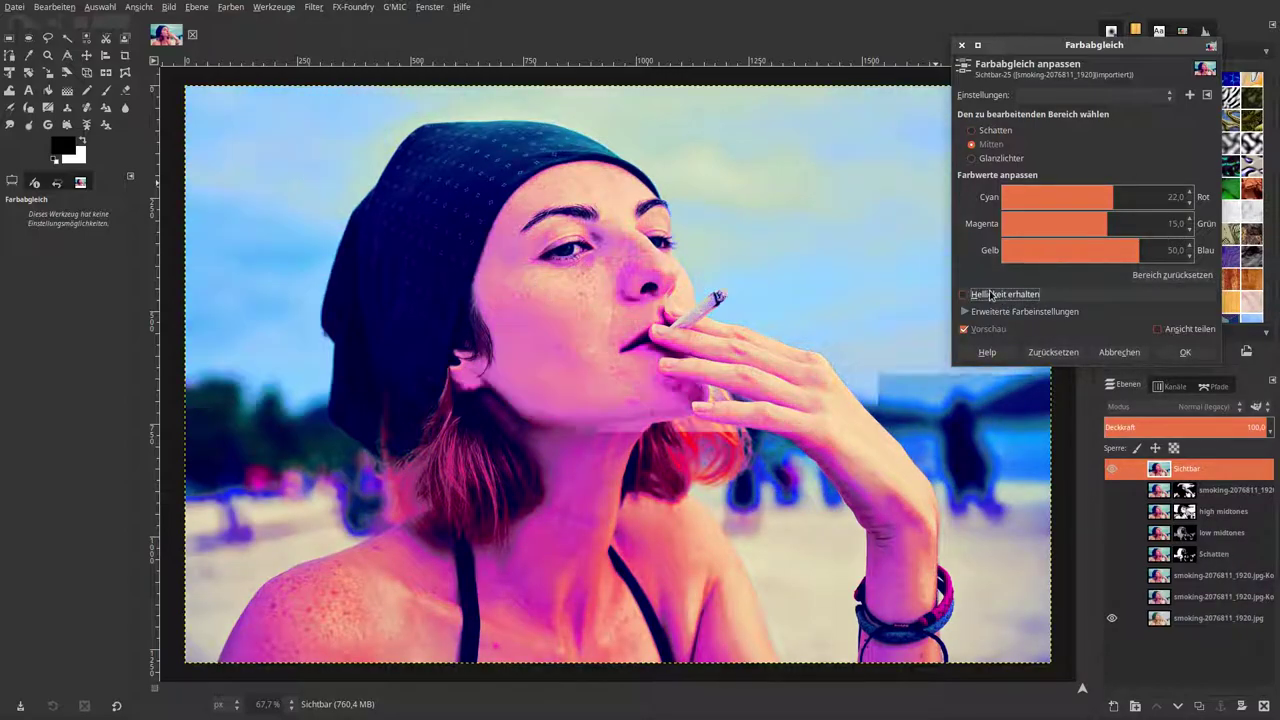
left_click(989, 294)
left_click(1112, 353)
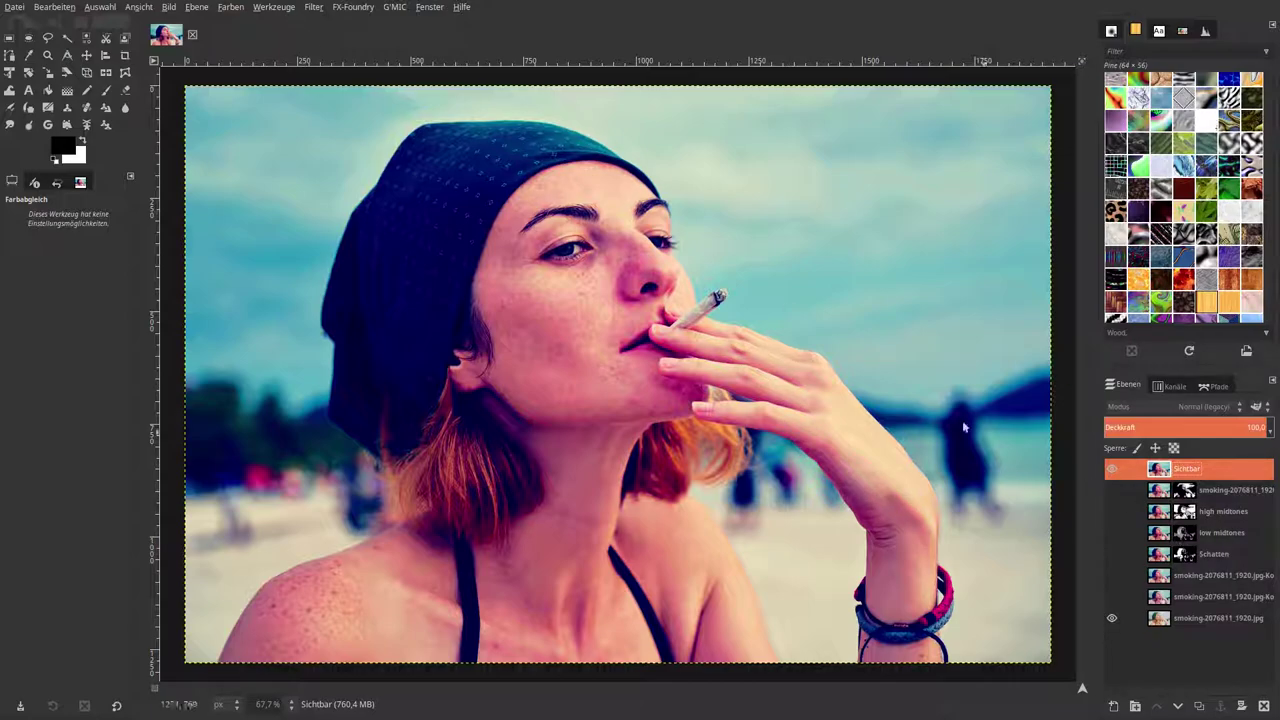
left_click(307, 9)
mouse_move(340, 96)
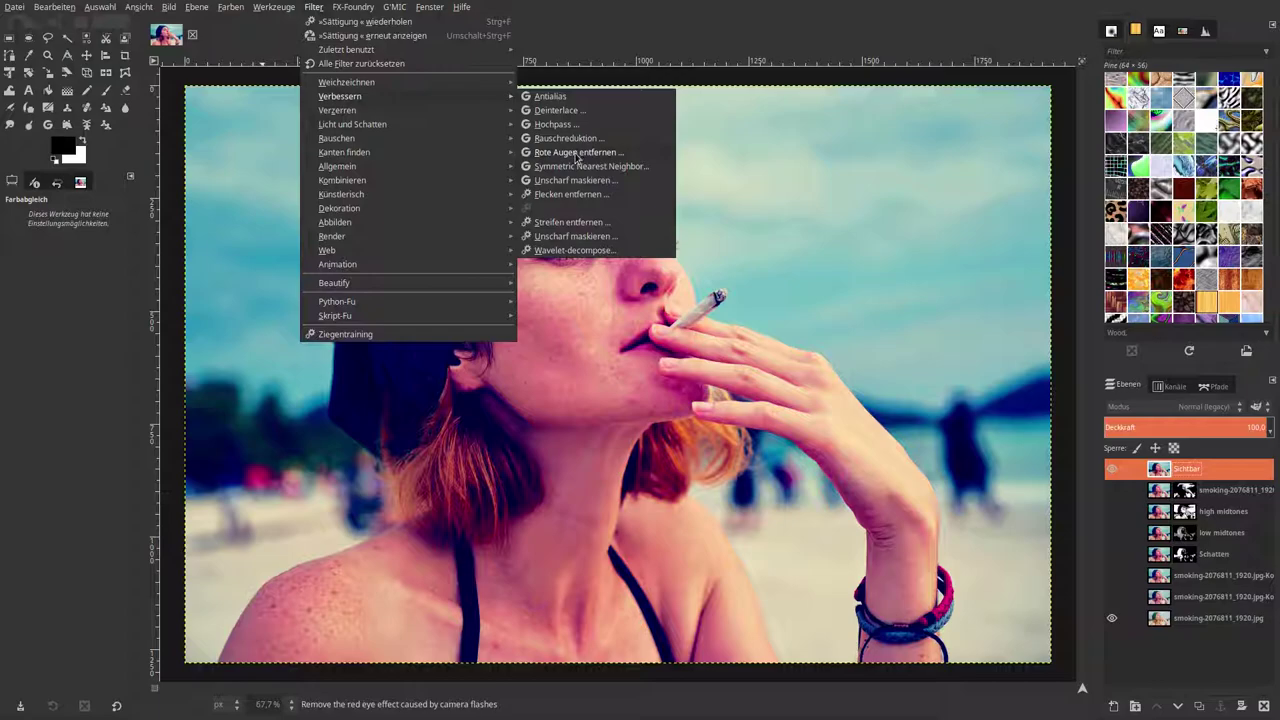
- Apply Unsharp Mask at standard deviation 0.45 to Sichtbar, then toggle its visibility to compare
left_click(572, 180)
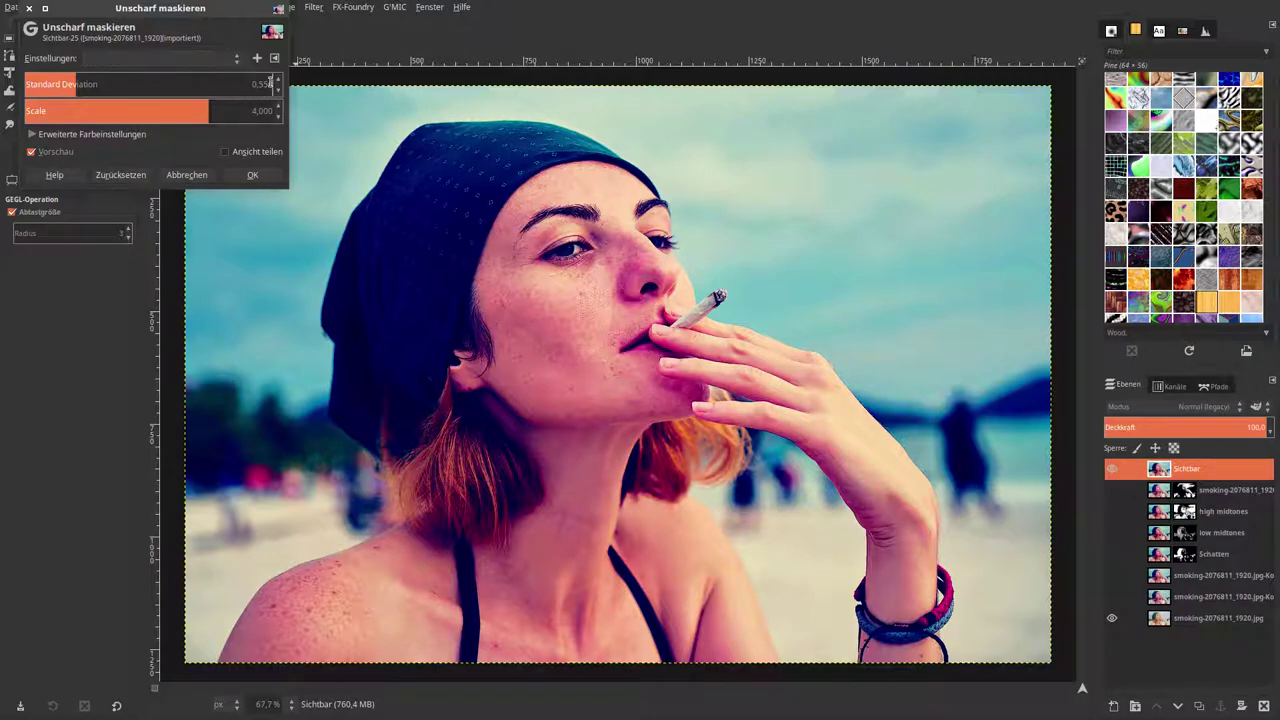
double_click(270, 84)
type("450")
left_click(252, 175)
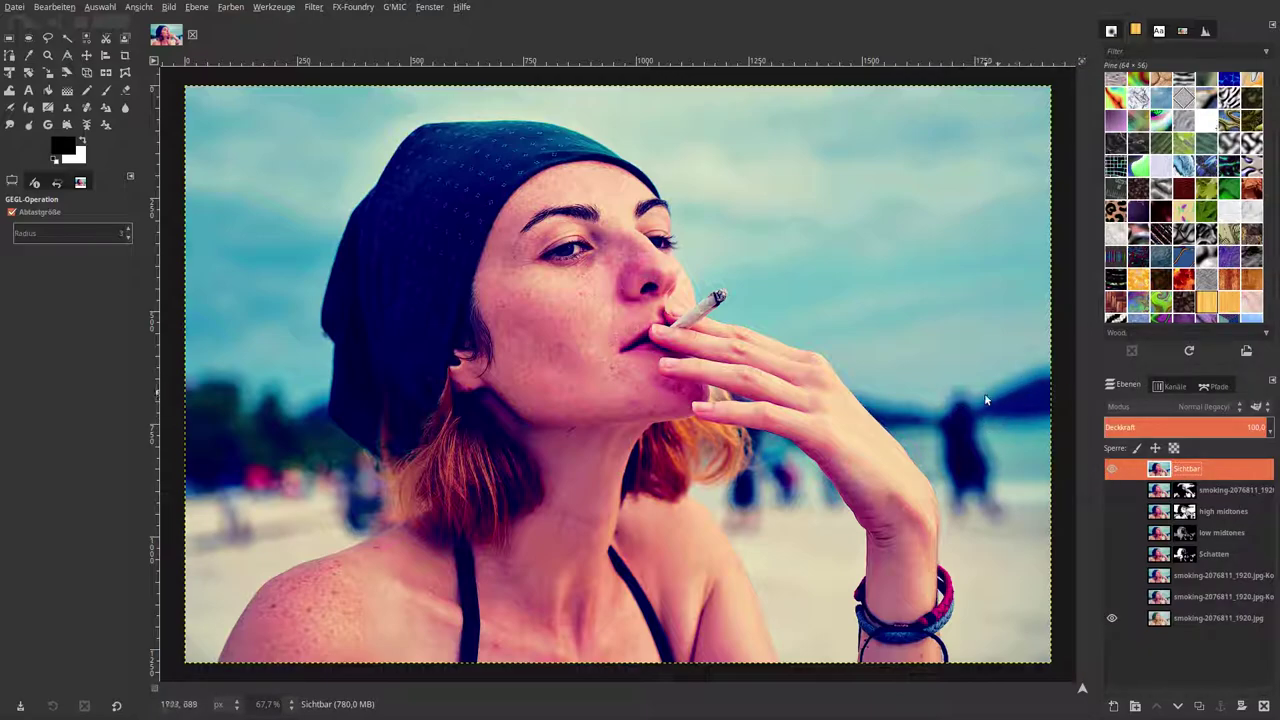
left_click(1111, 468)
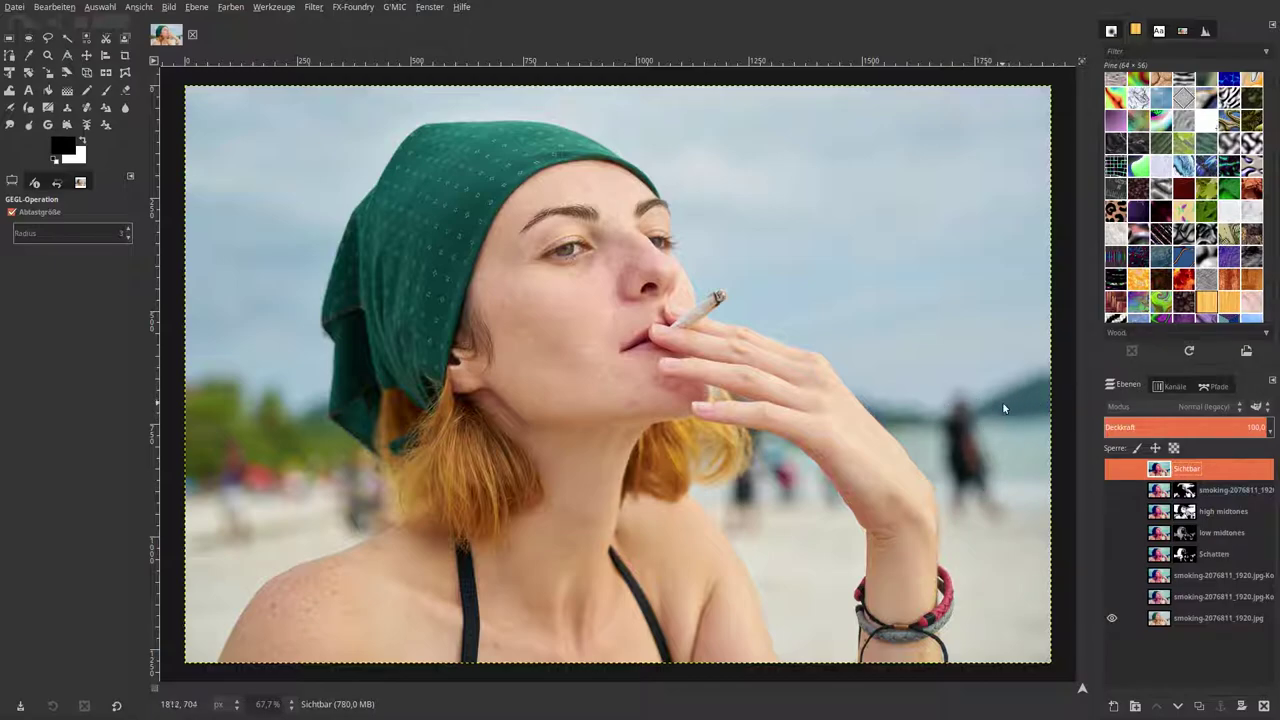
left_click(1112, 468)
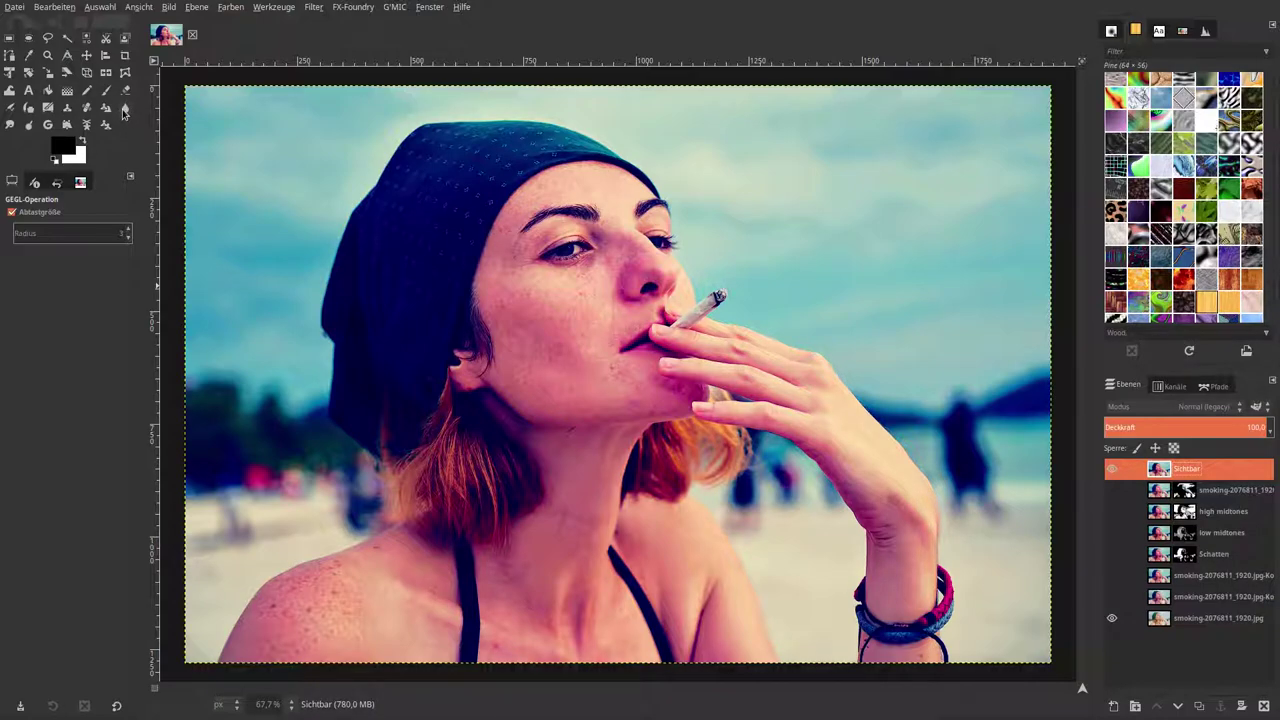
- Select the Blur/Sharpen tool and set its brush size to about 135
left_click(124, 110)
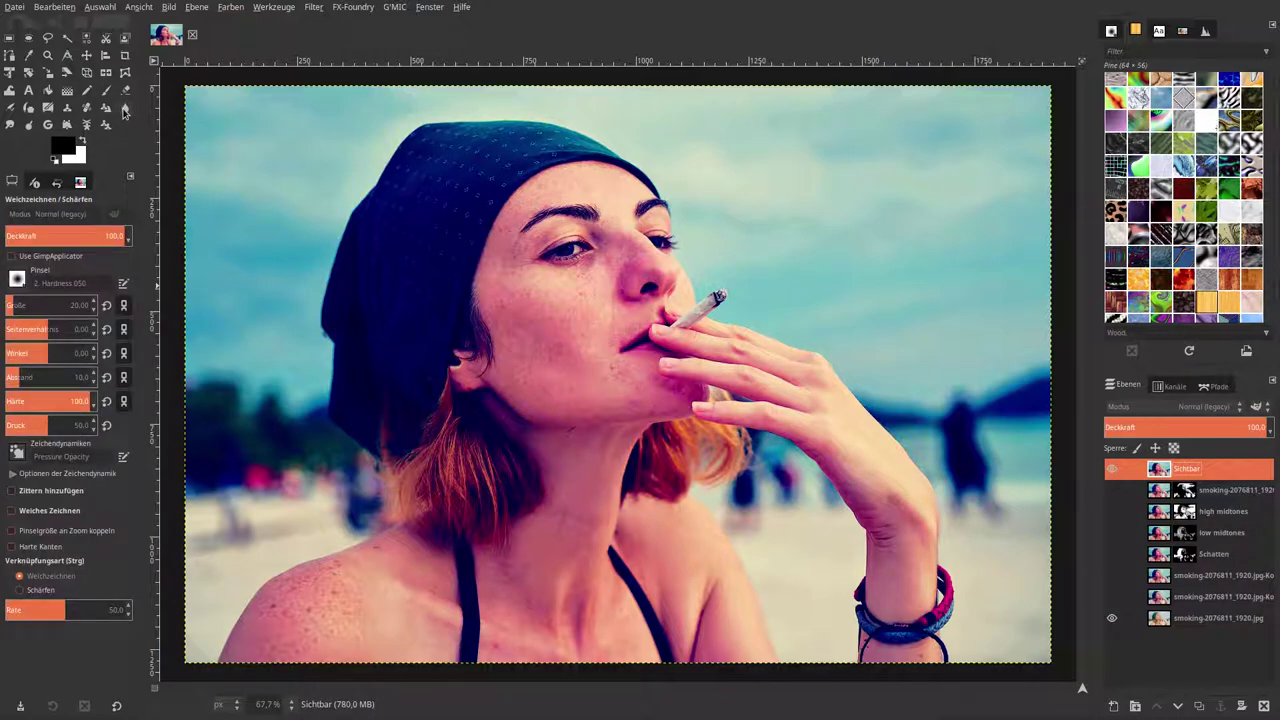
left_click(39, 305)
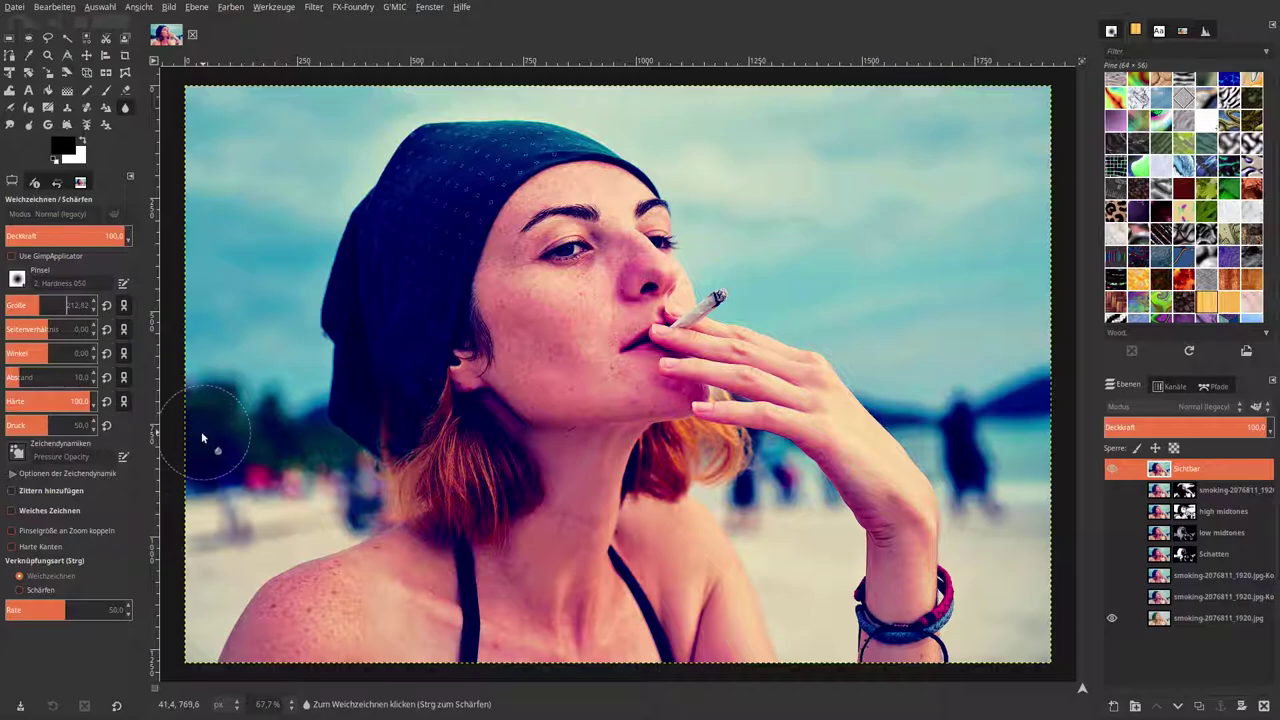
left_click_drag(30, 306, 42, 316)
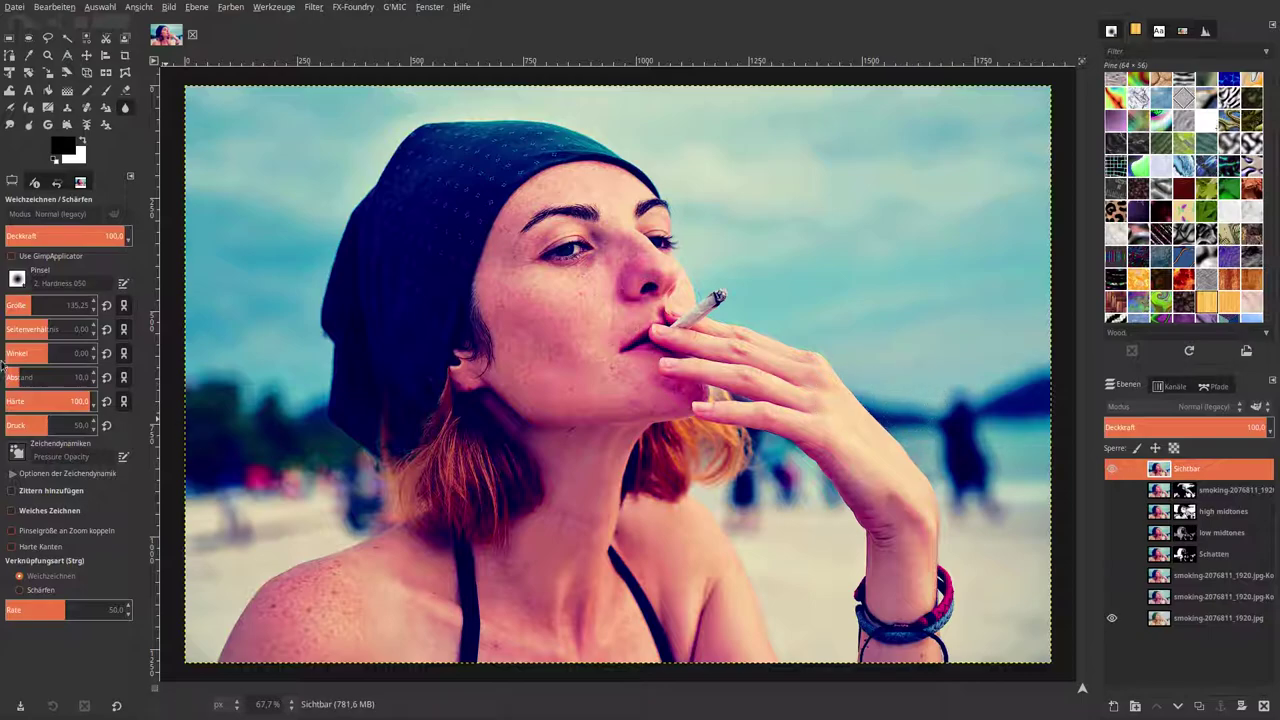
left_click_drag(20, 300, 50, 314)
left_click(1112, 470)
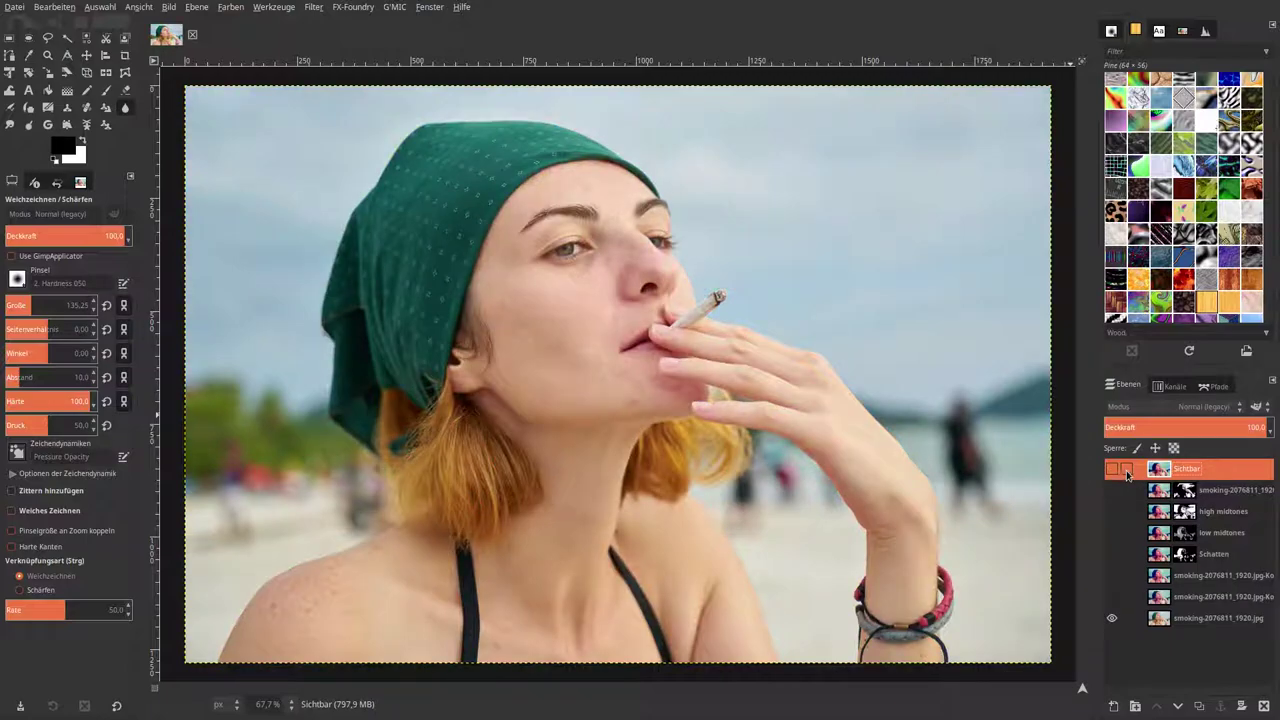
left_click(1112, 599)
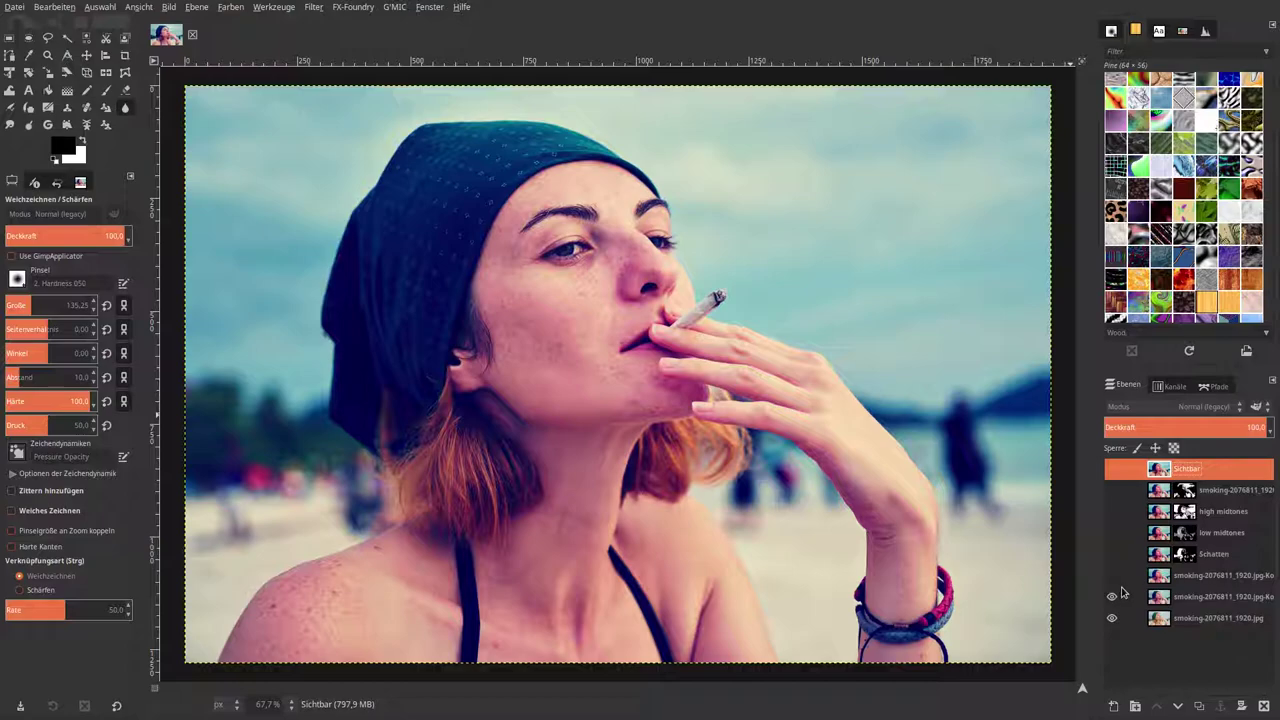
left_click(1114, 577)
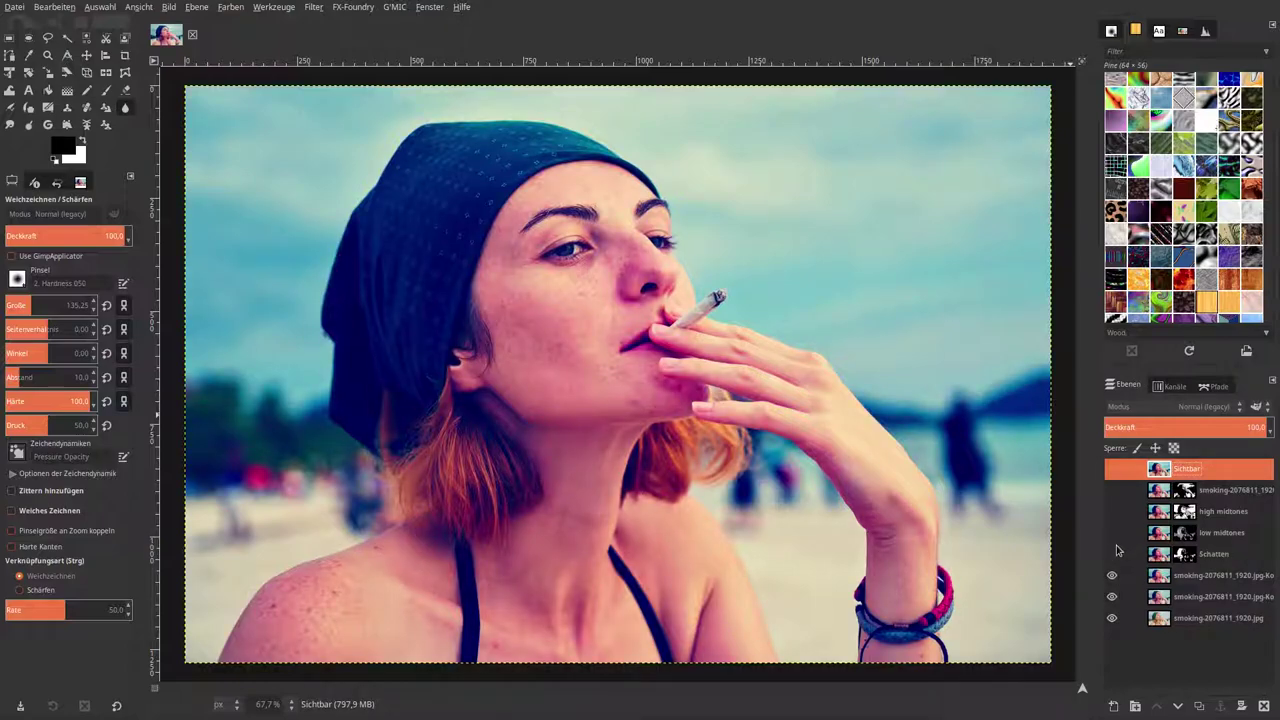
left_click(1112, 554)
left_click(1112, 533)
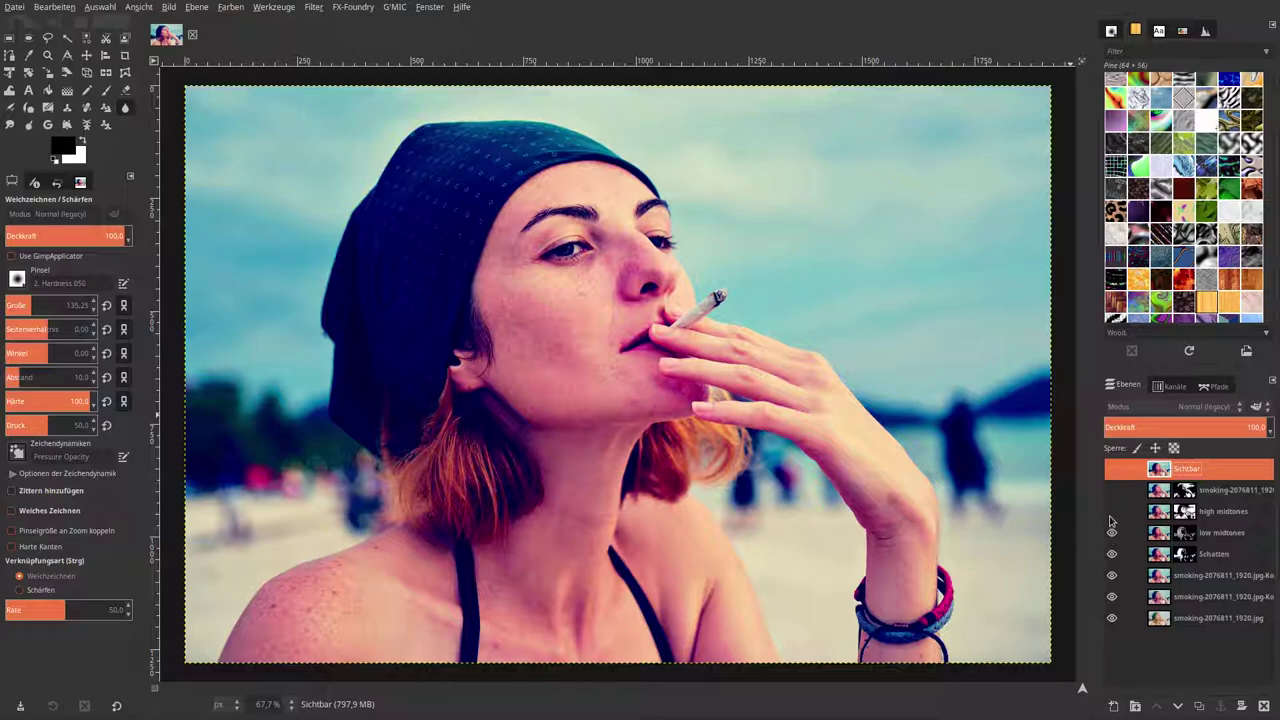
left_click(1112, 511)
left_click(1113, 470)
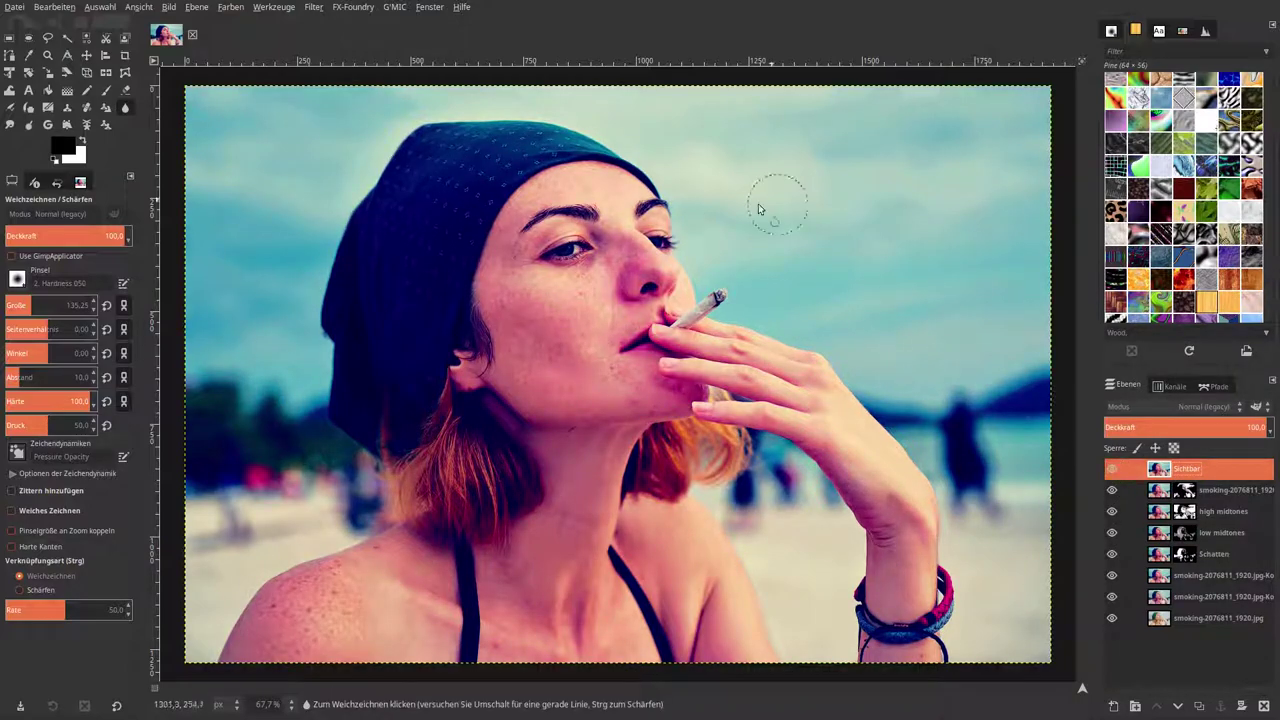
left_click(1112, 511)
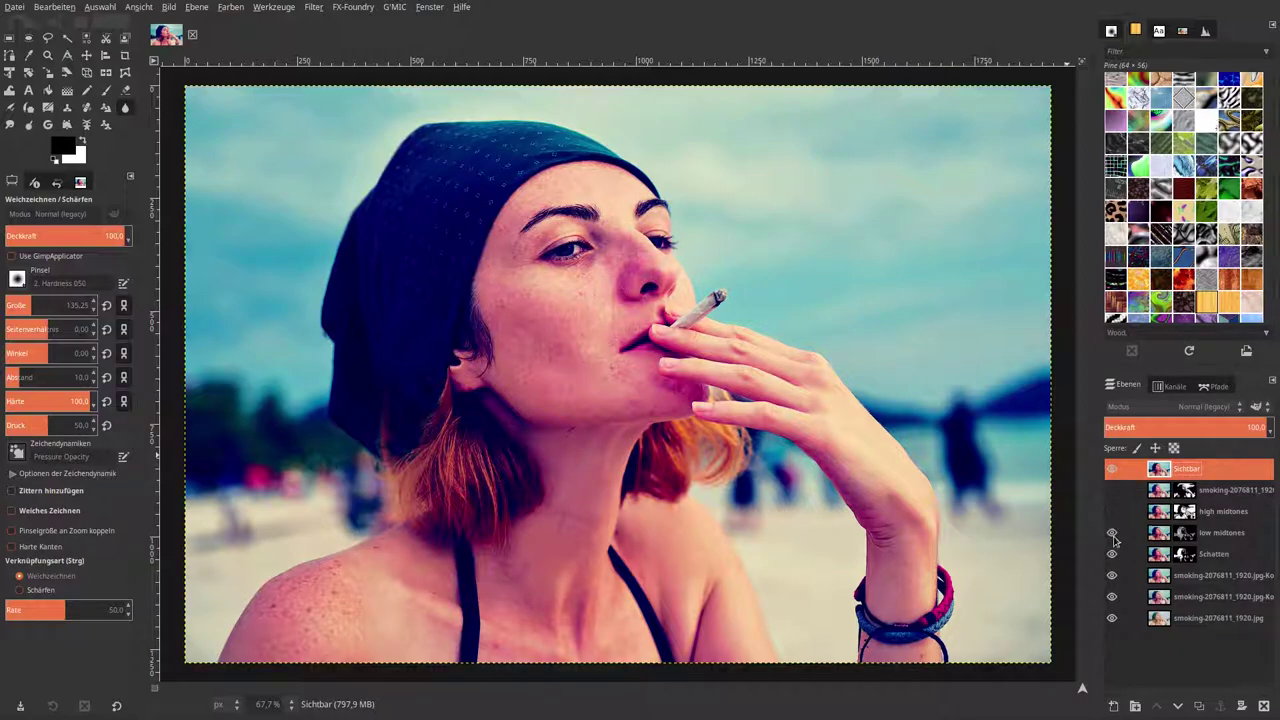
left_click(1112, 575)
left_click(1112, 469)
left_click(1112, 469)
left_click(1112, 469)
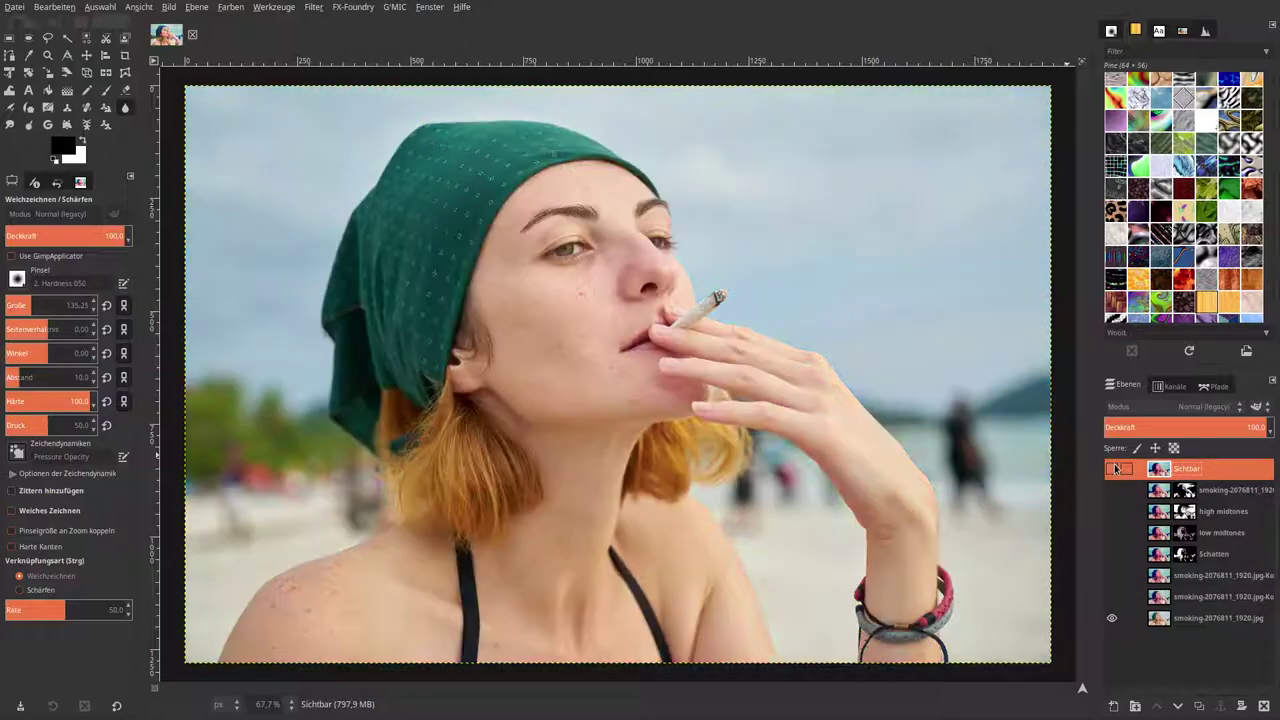
left_click(1114, 469)
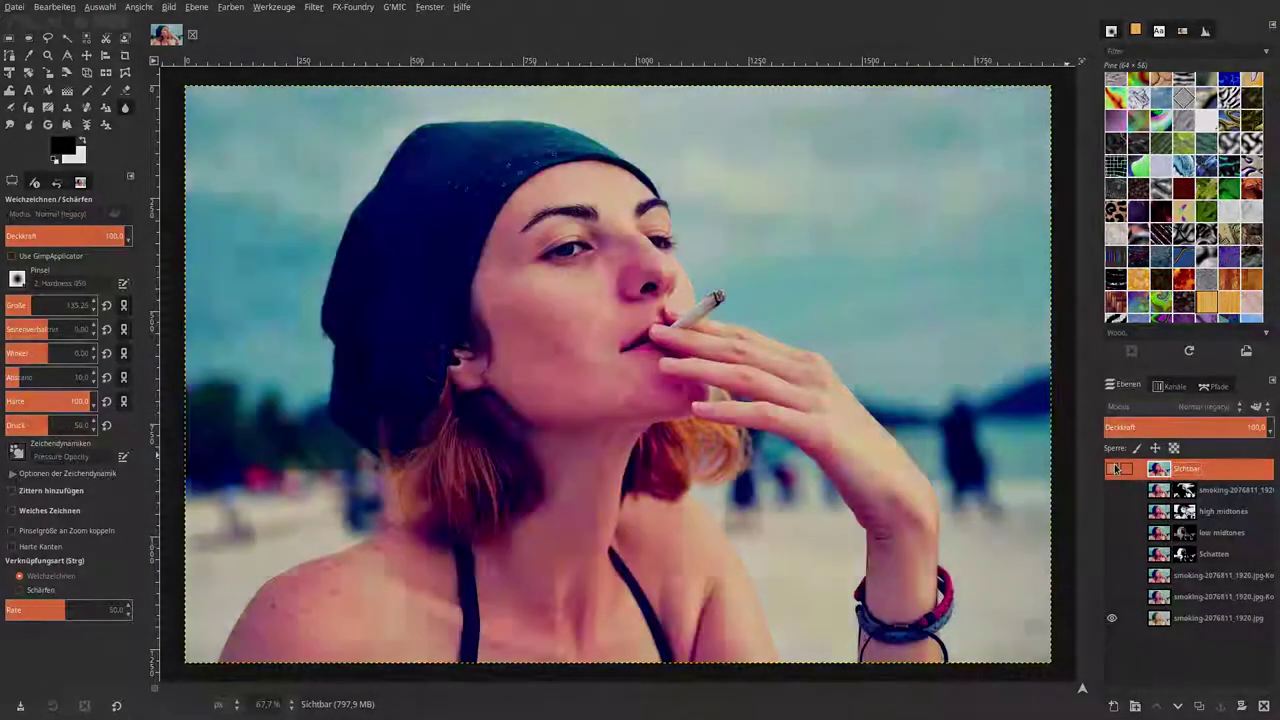